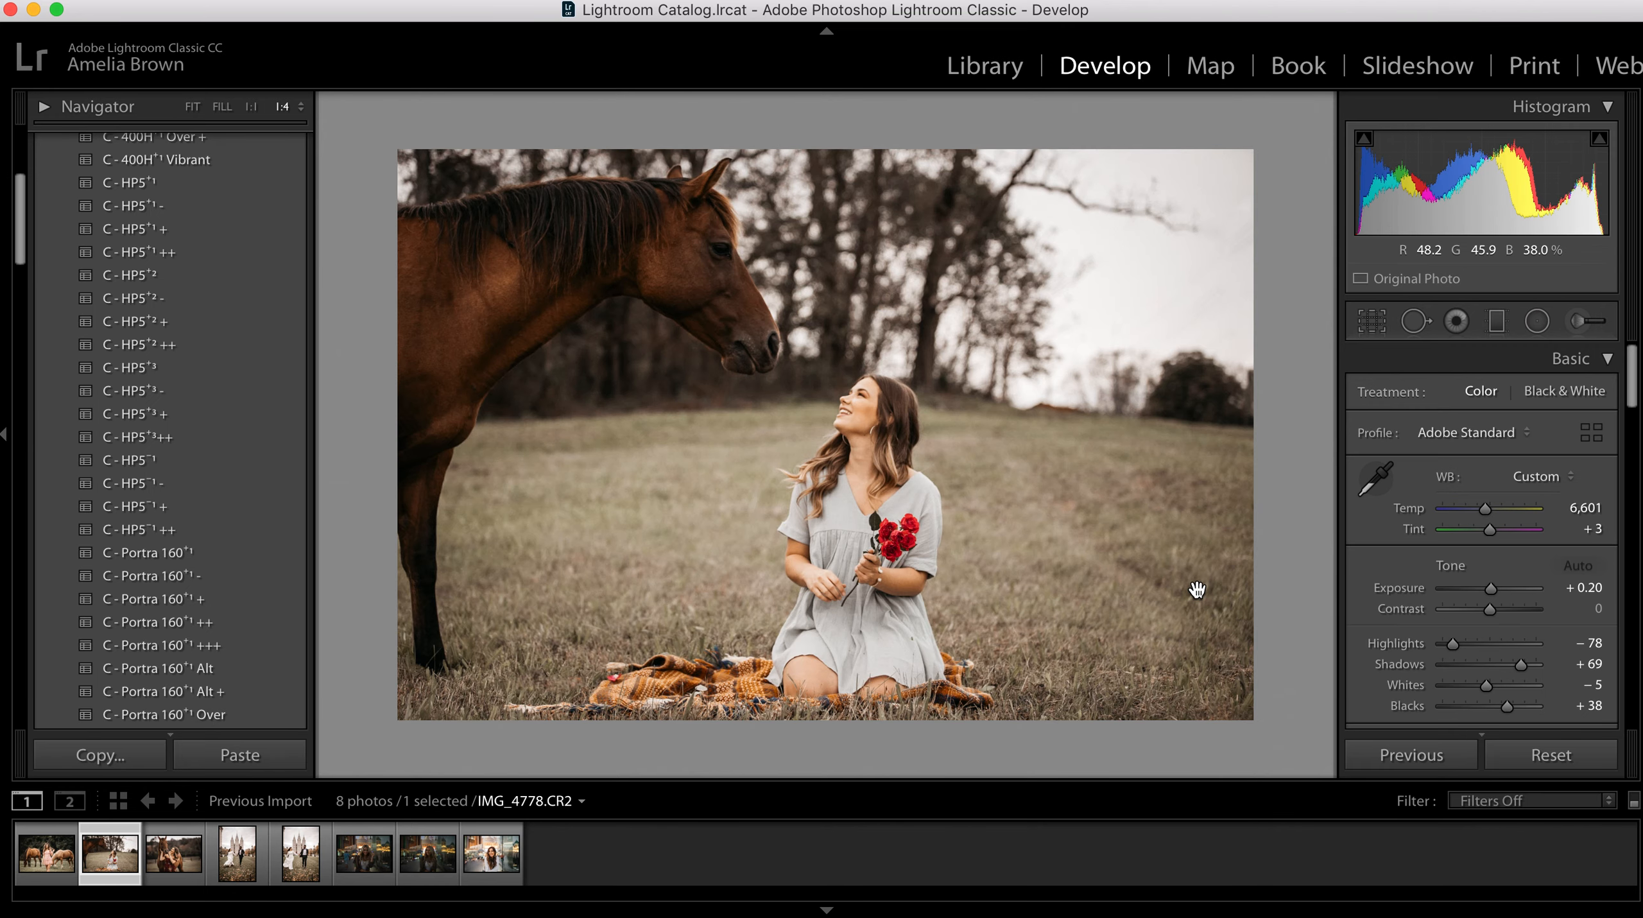
Step: Compare the before and after versions of IMG_4778 and IMG_4881
key("backslash")
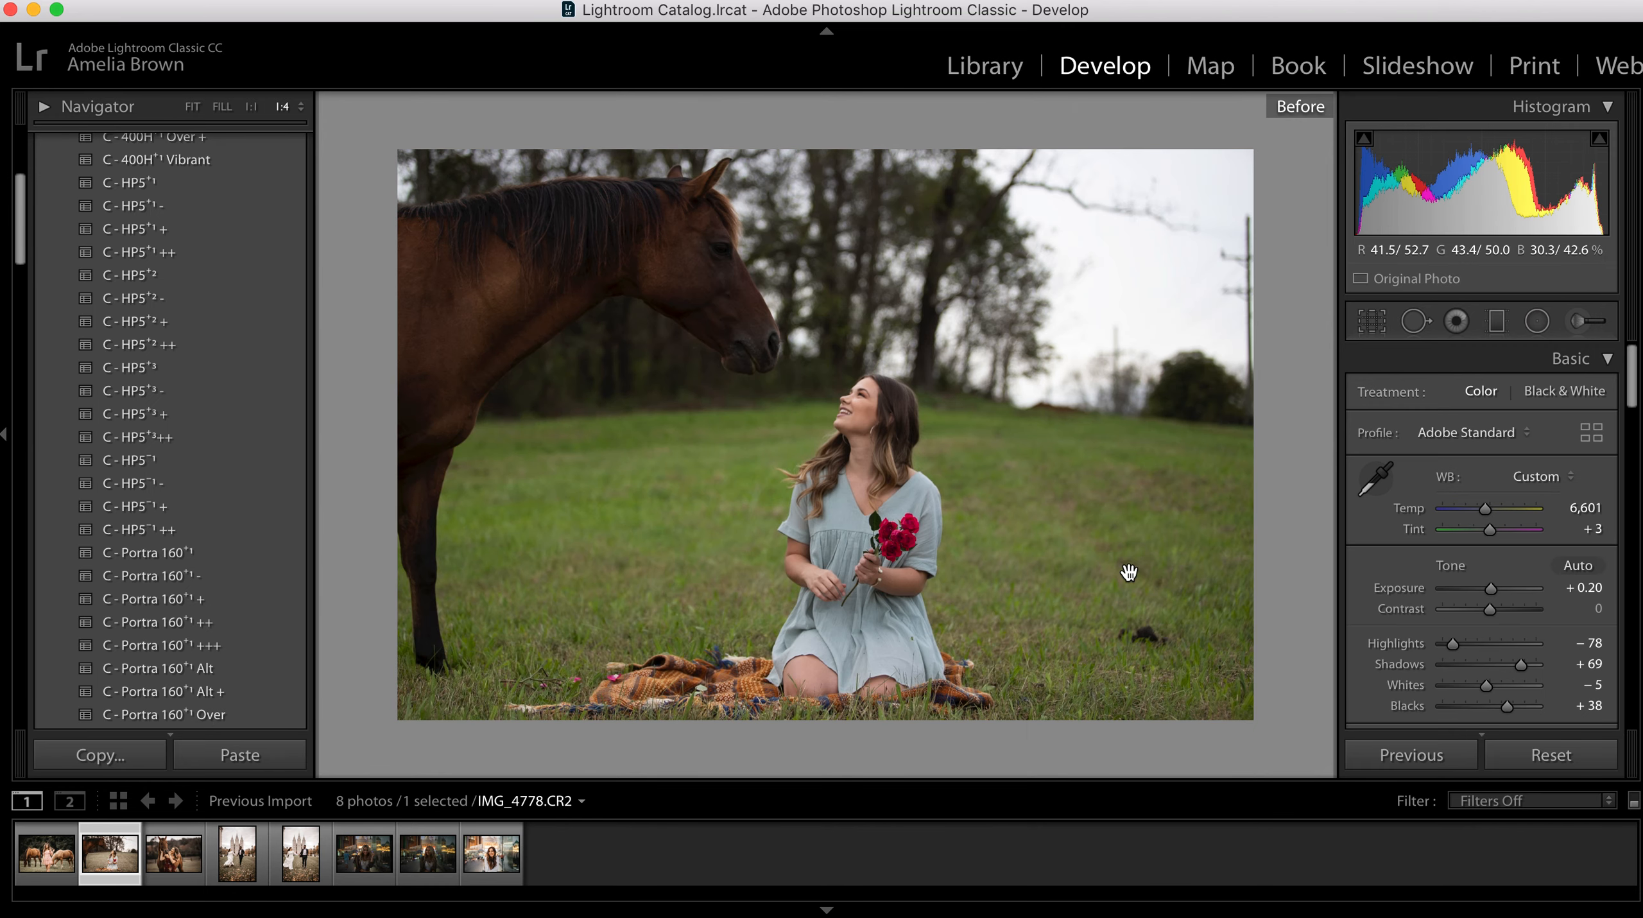
key("backslash")
left_click(173, 853)
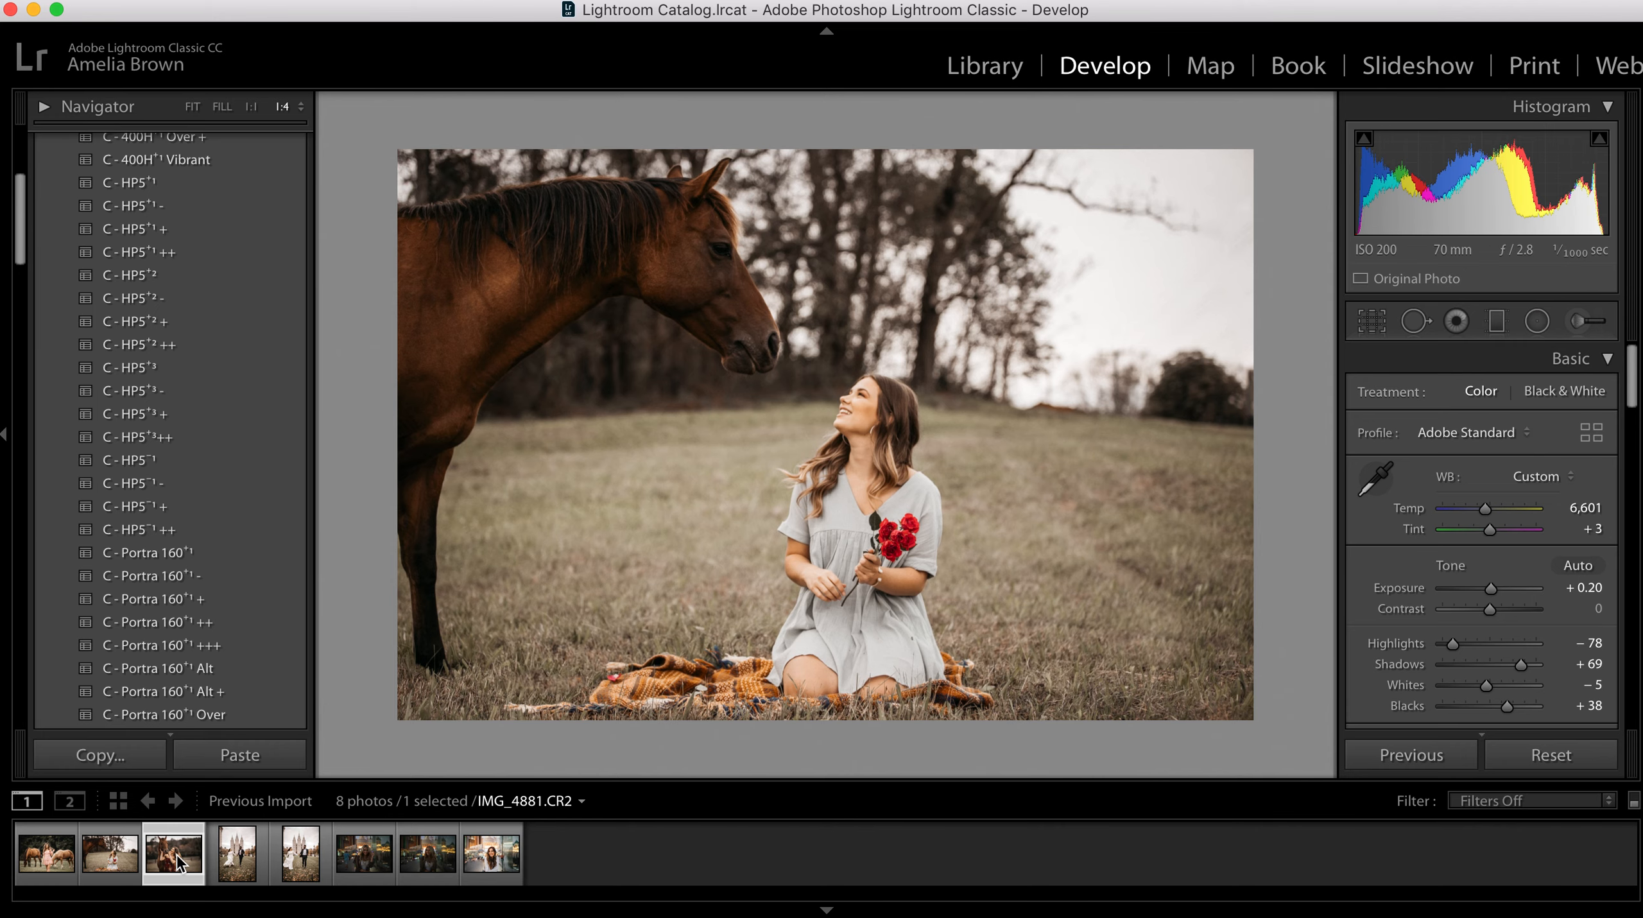
key("backslash")
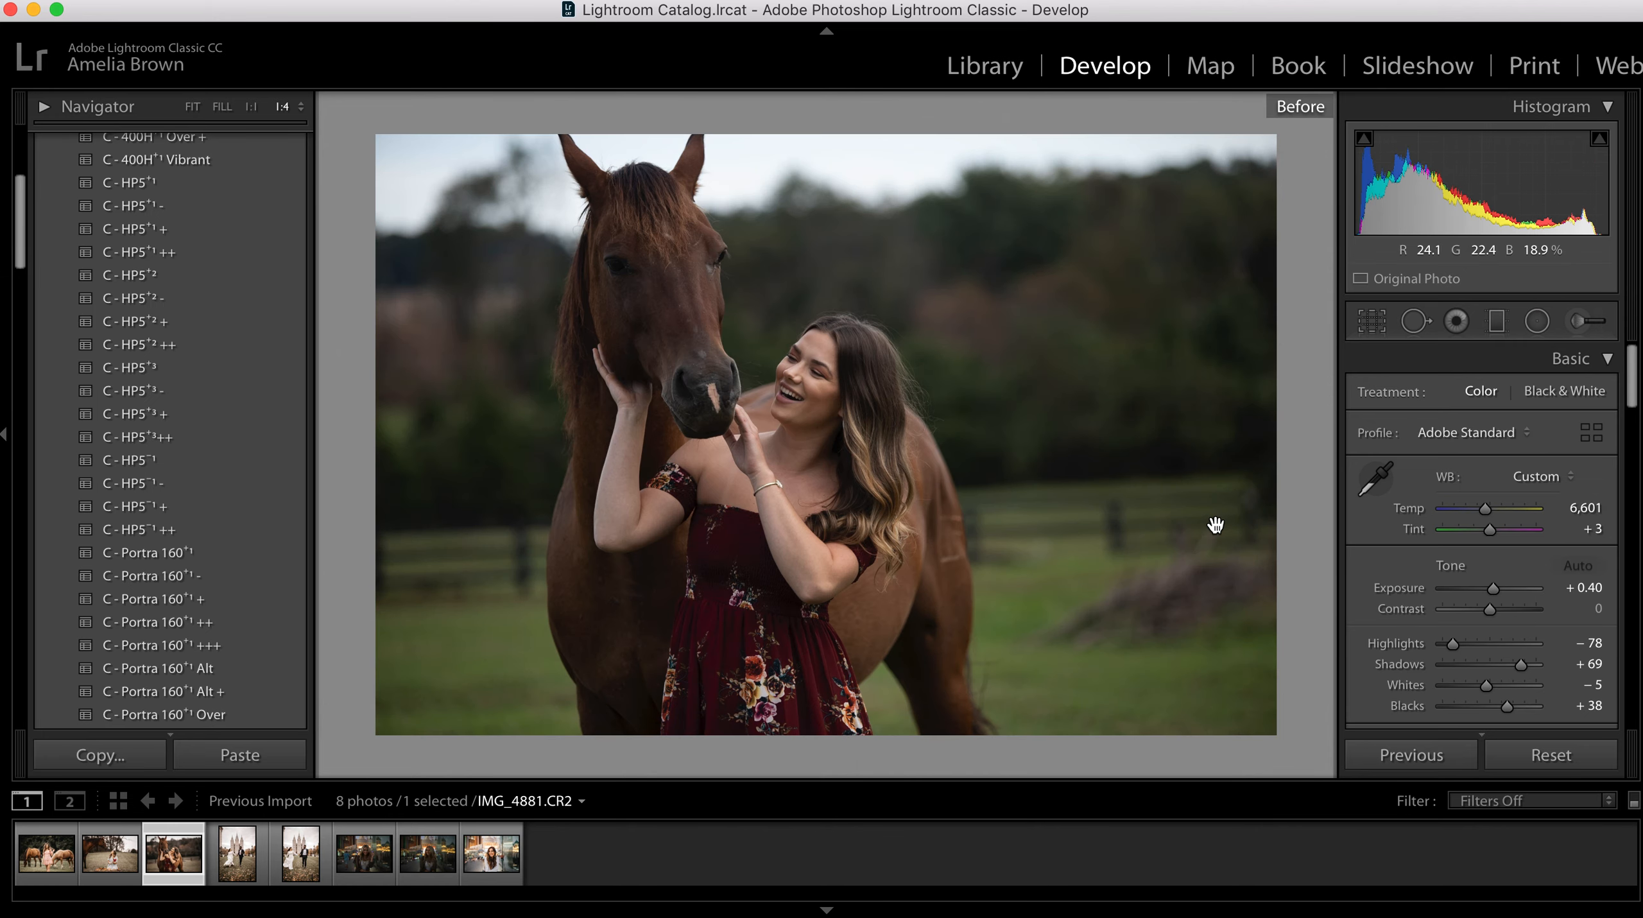
key("backslash")
Step: Open IMG_6585 and paste the copied develop settings onto it
left_click(382, 865)
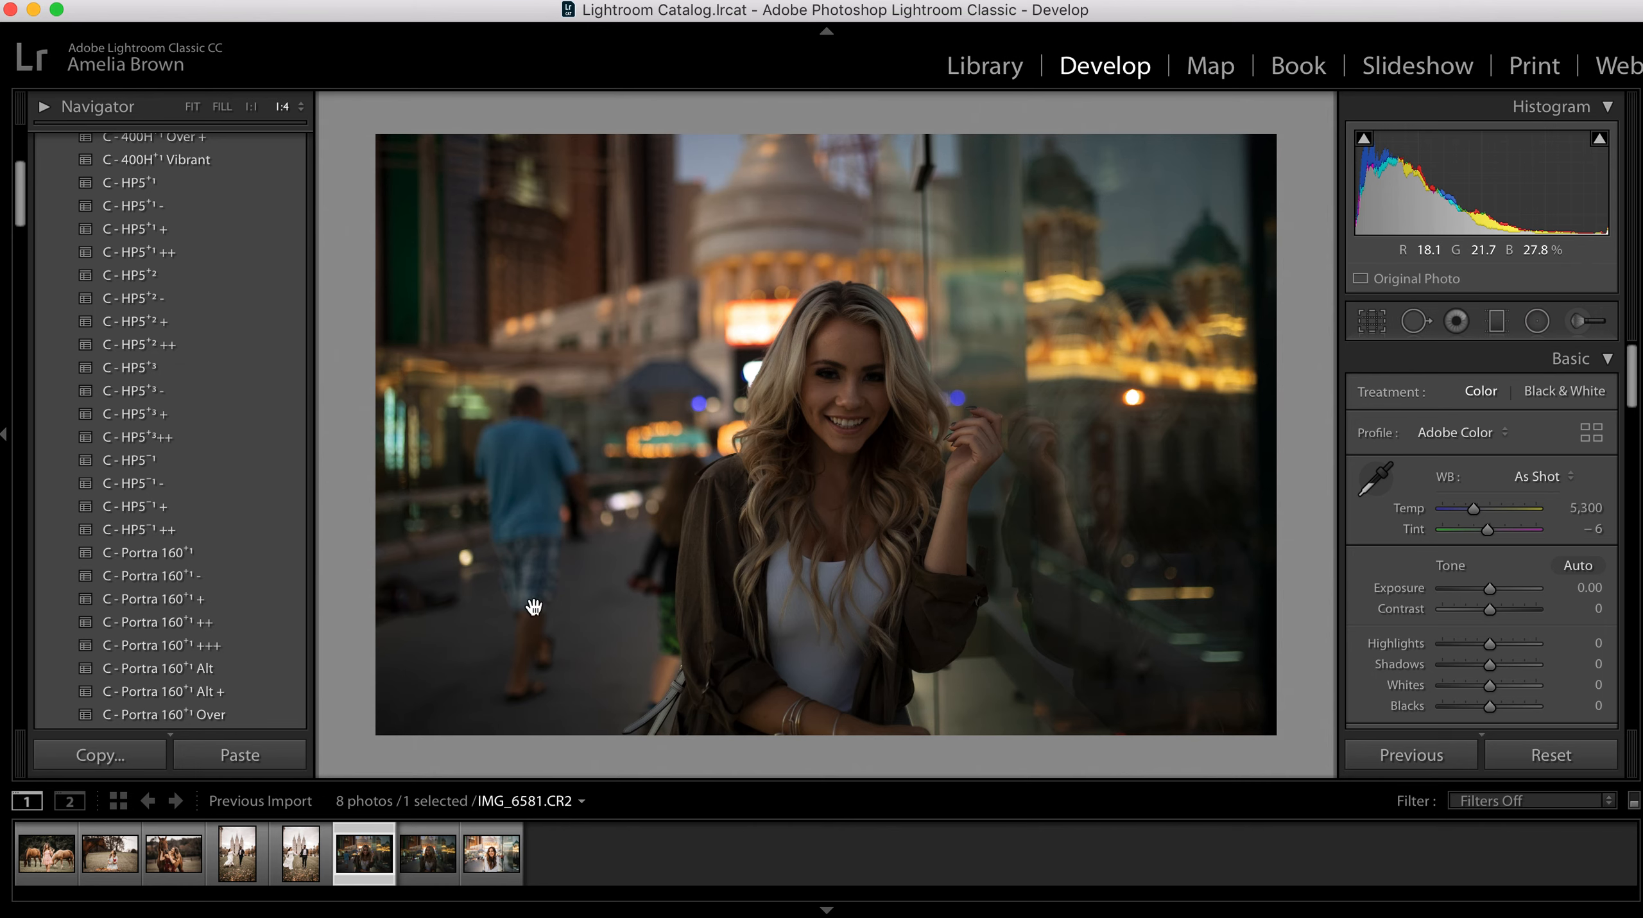
key("Right")
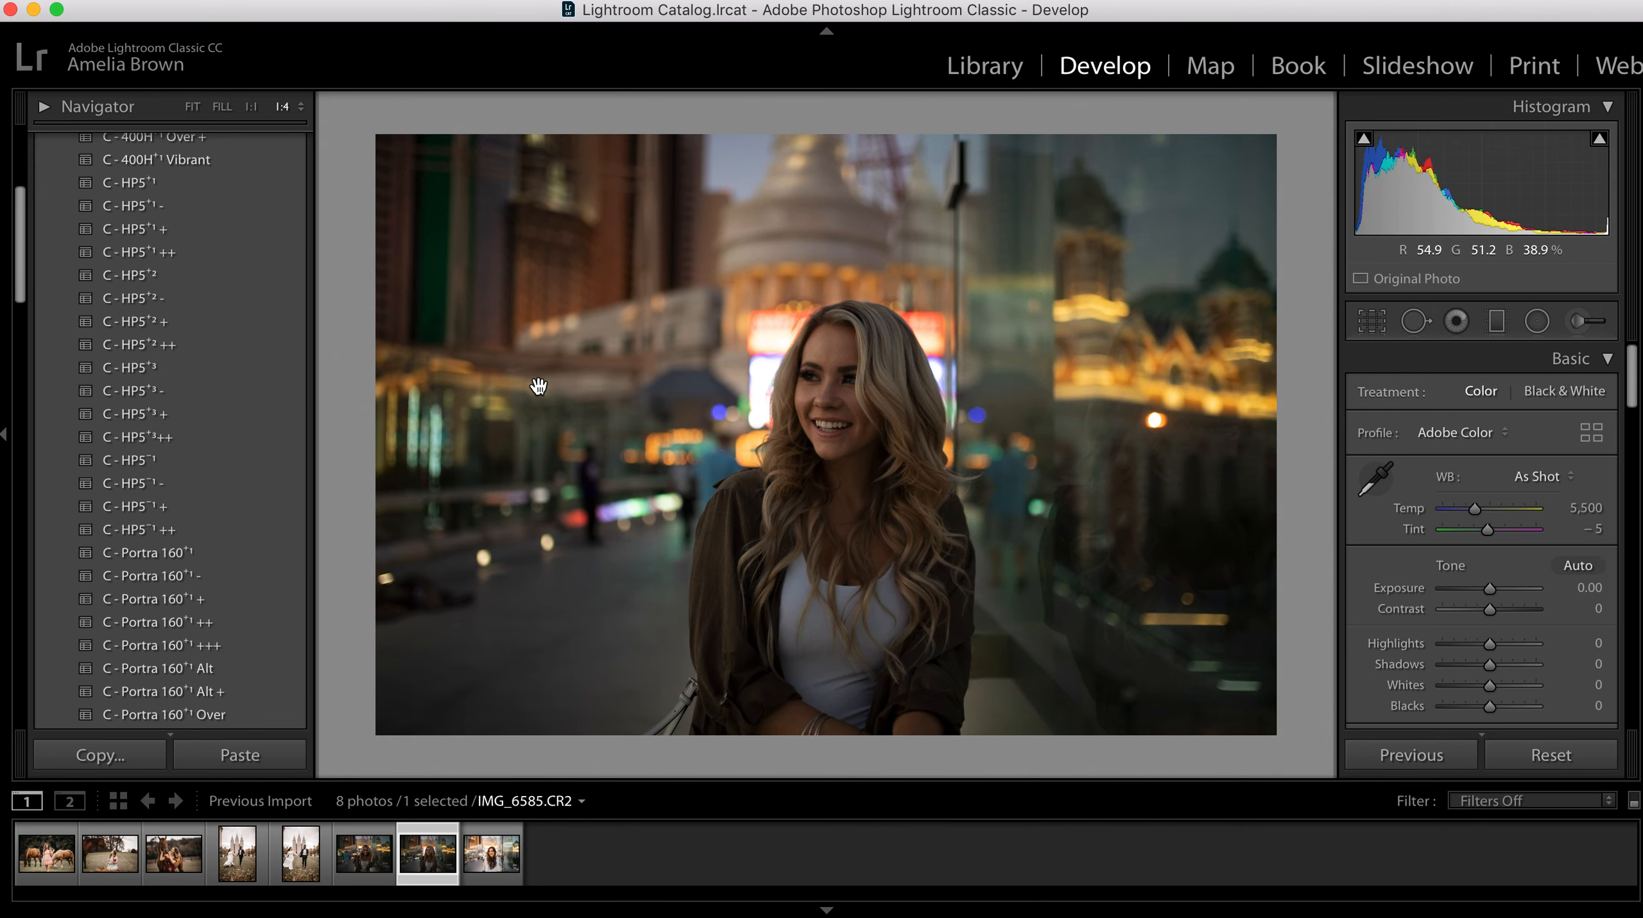
left_click(242, 757)
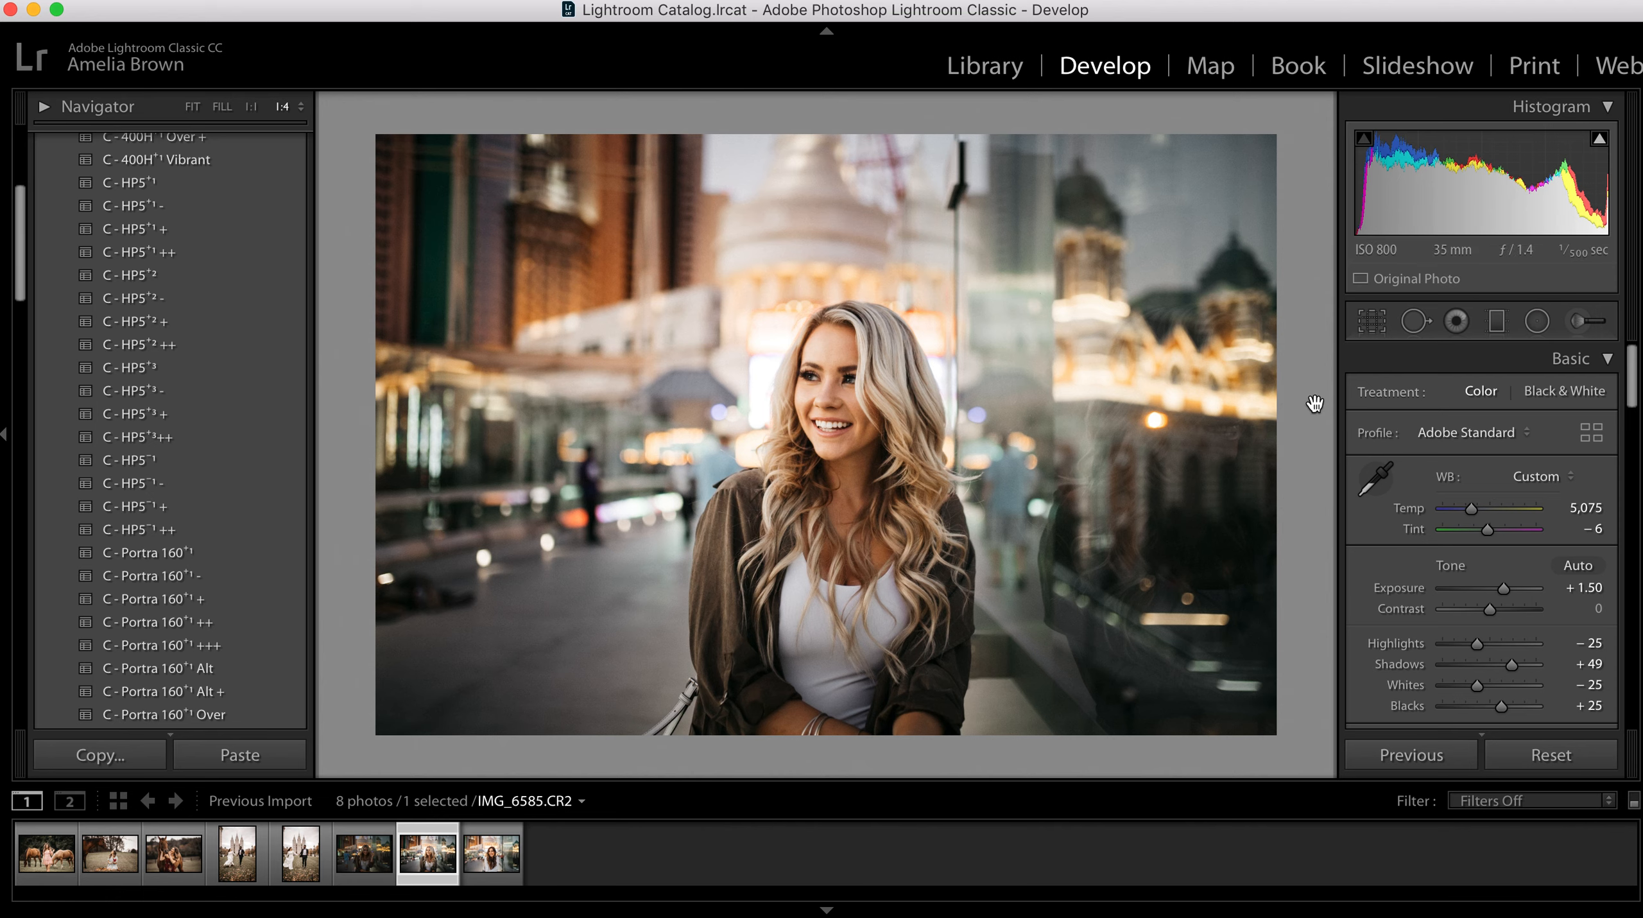
Step: Clone out the dark figure in the street behind the woman with a size 77 spot brush, sampling just beside it, and compare before and after
key("q")
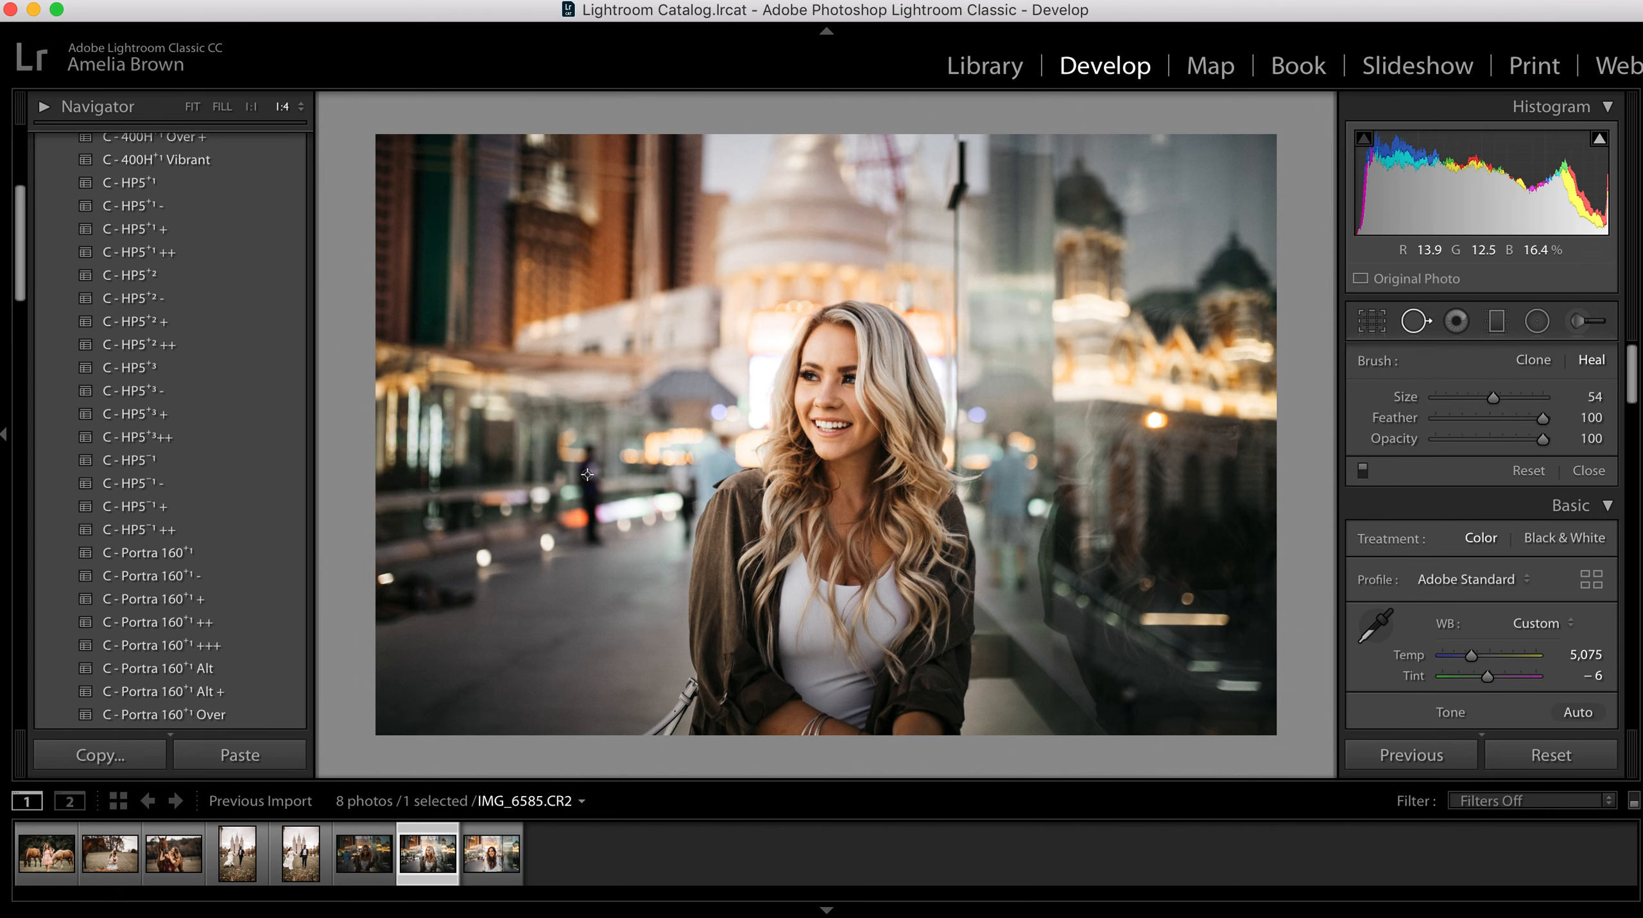
left_click_drag(1493, 397, 1517, 397)
left_click_drag(589, 451, 595, 548)
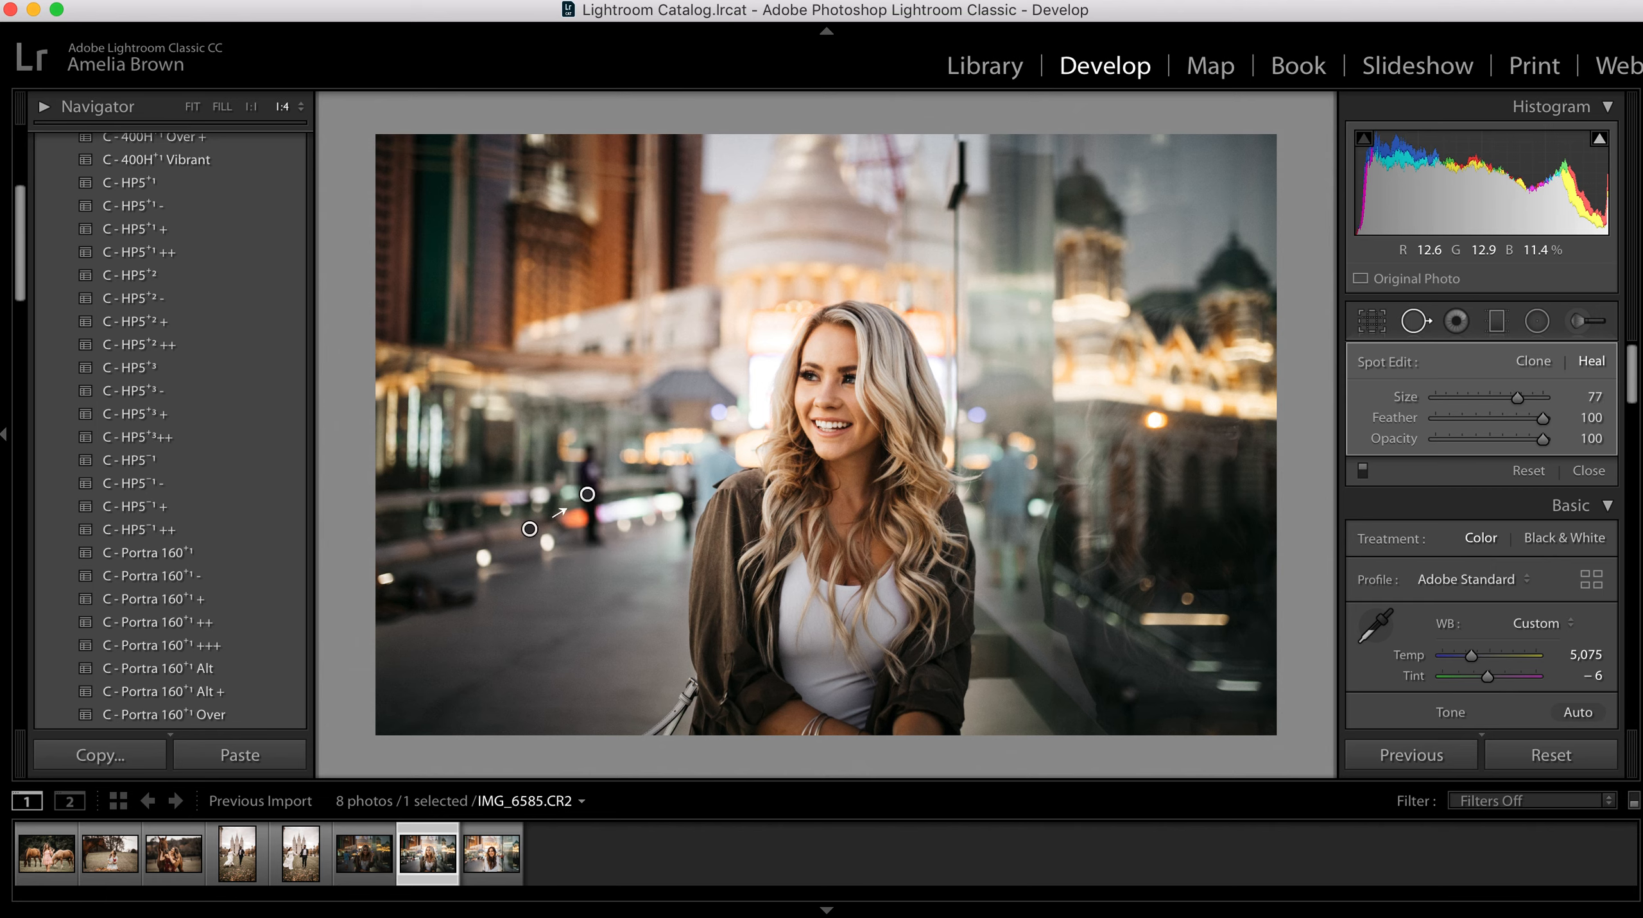
left_click(1532, 361)
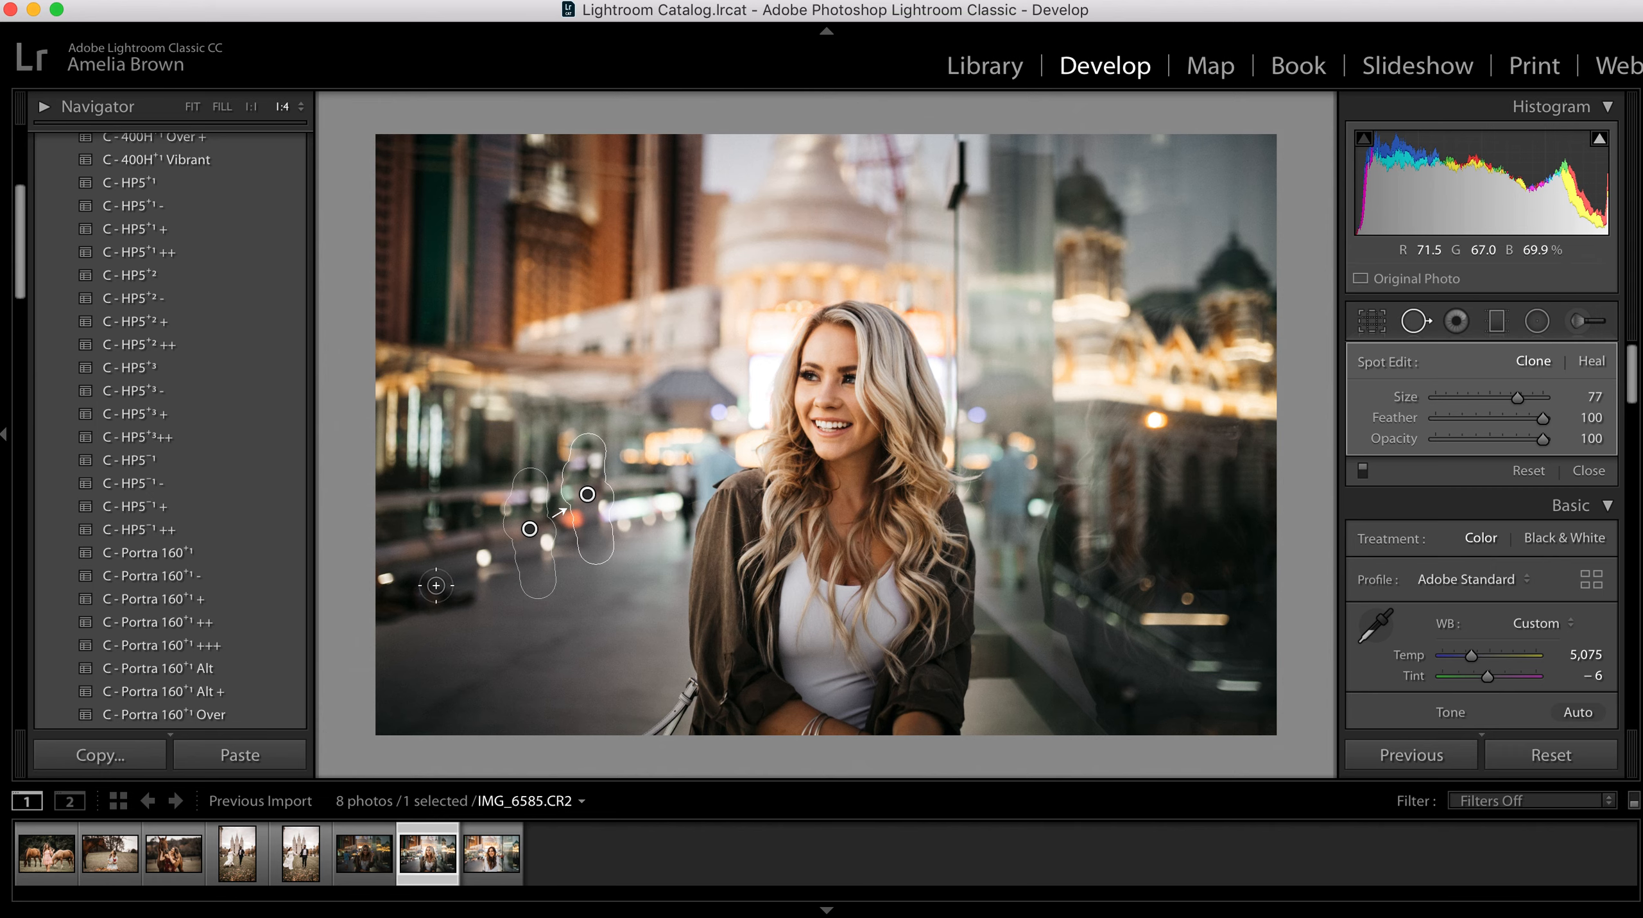
mouse_move(537, 577)
left_mouse_down()
mouse_move(560, 537)
mouse_move(658, 528)
mouse_move(634, 541)
left_mouse_up()
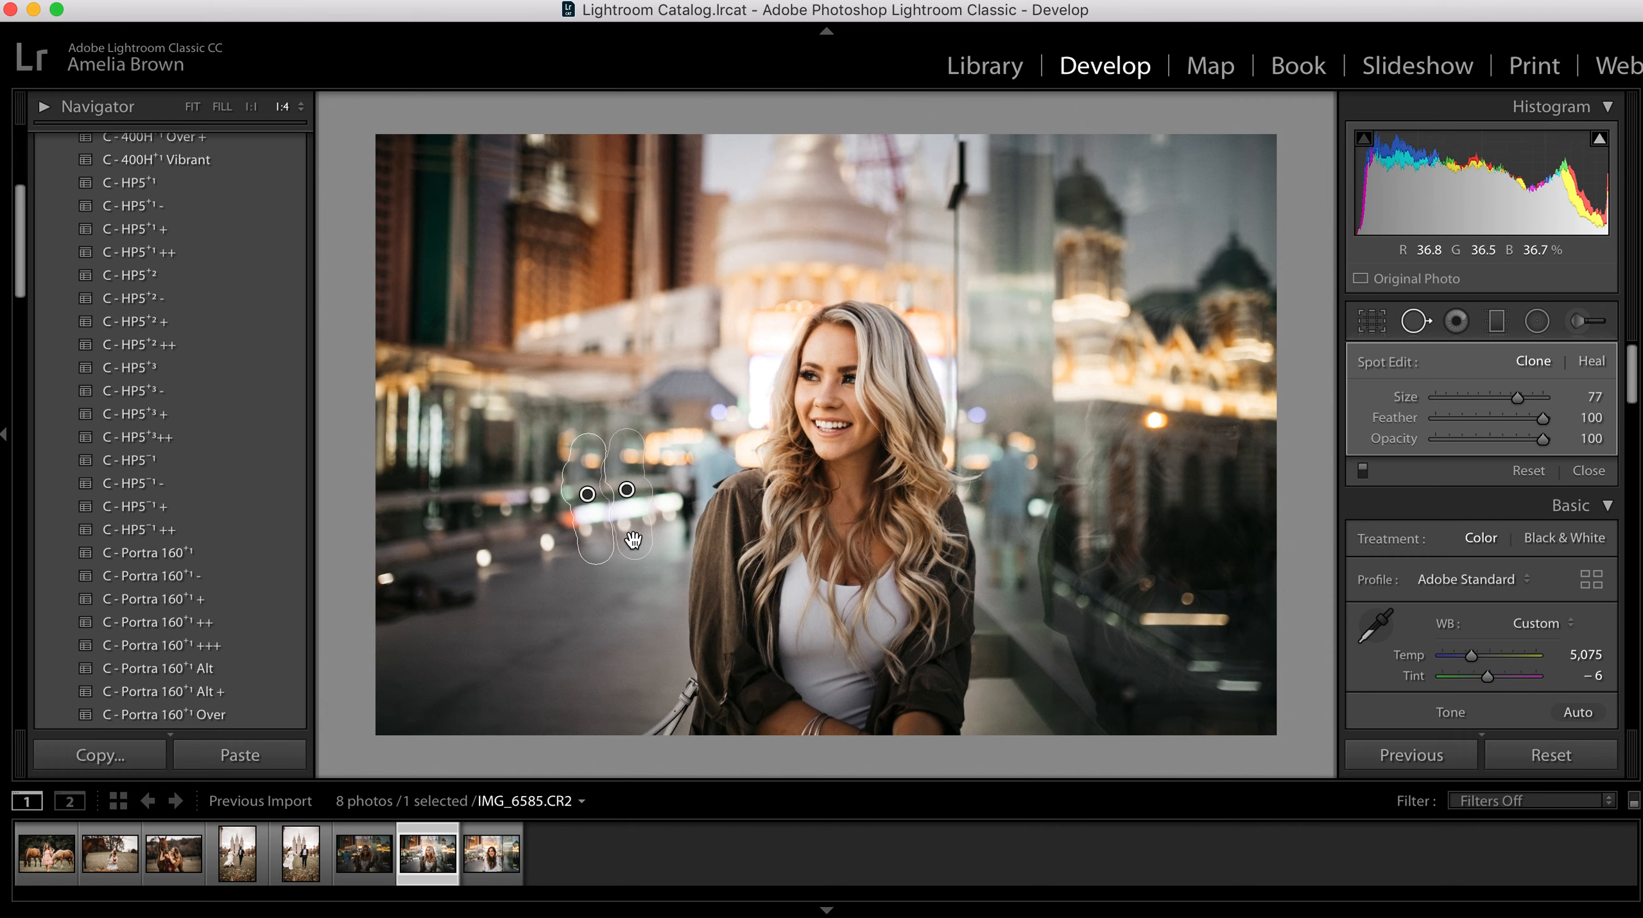
key("q")
key("backslash")
key("backslash")
key("backslash")
key("backslash")
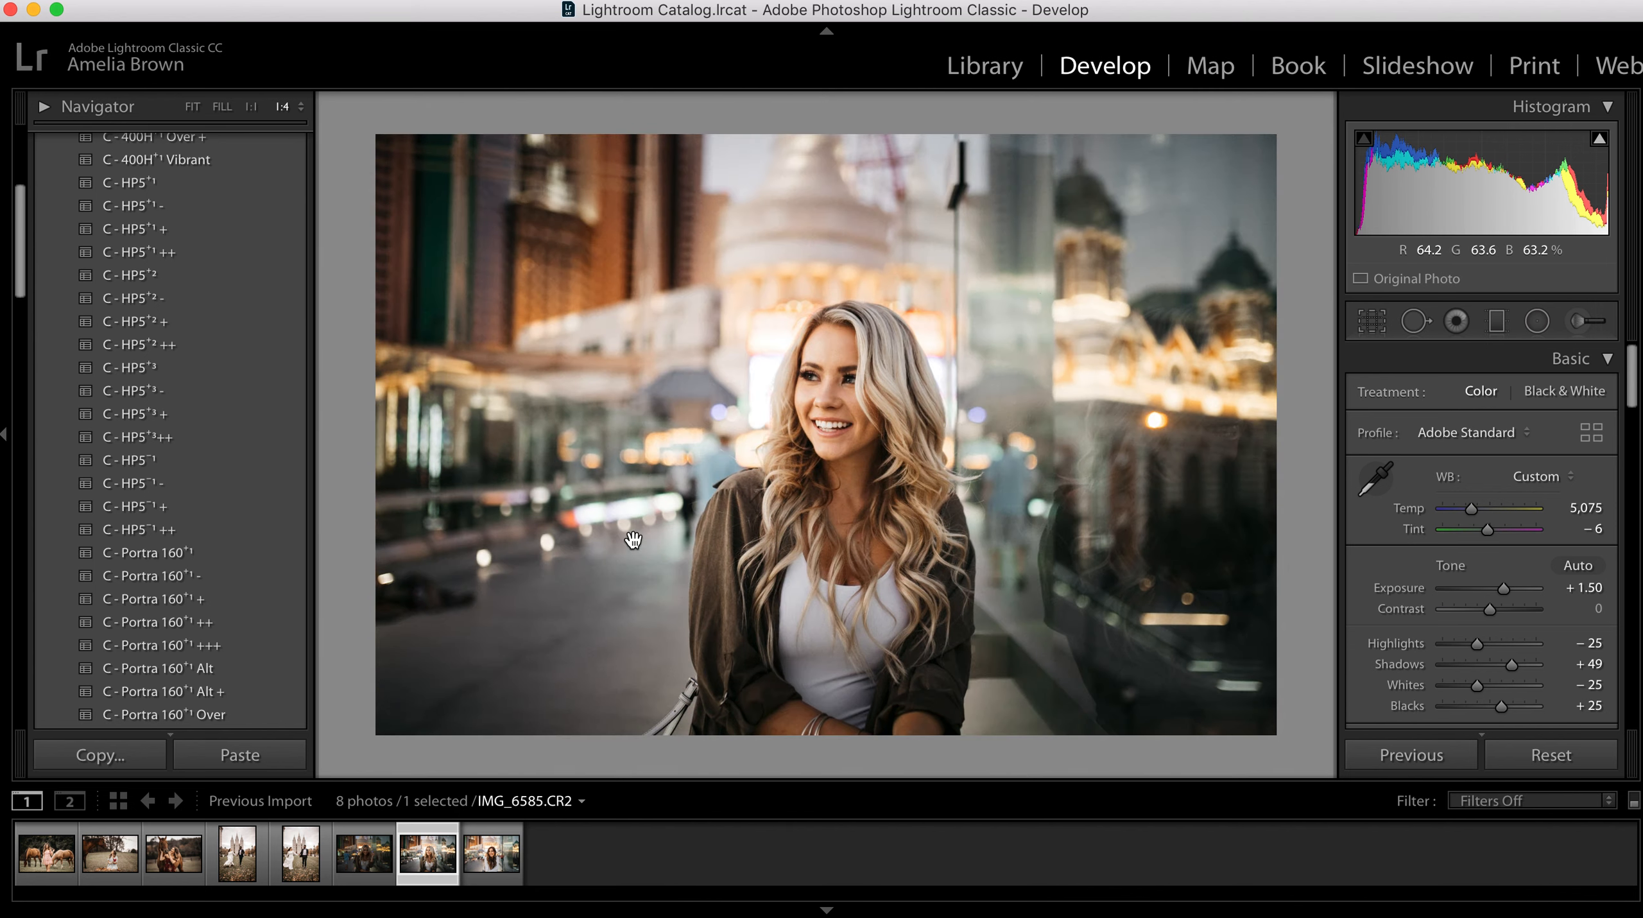
Step: Cover the dark distractions on the pavement in the photo's lower-left area with two spot edits, setting the one at the photo's edge to Heal
key("q")
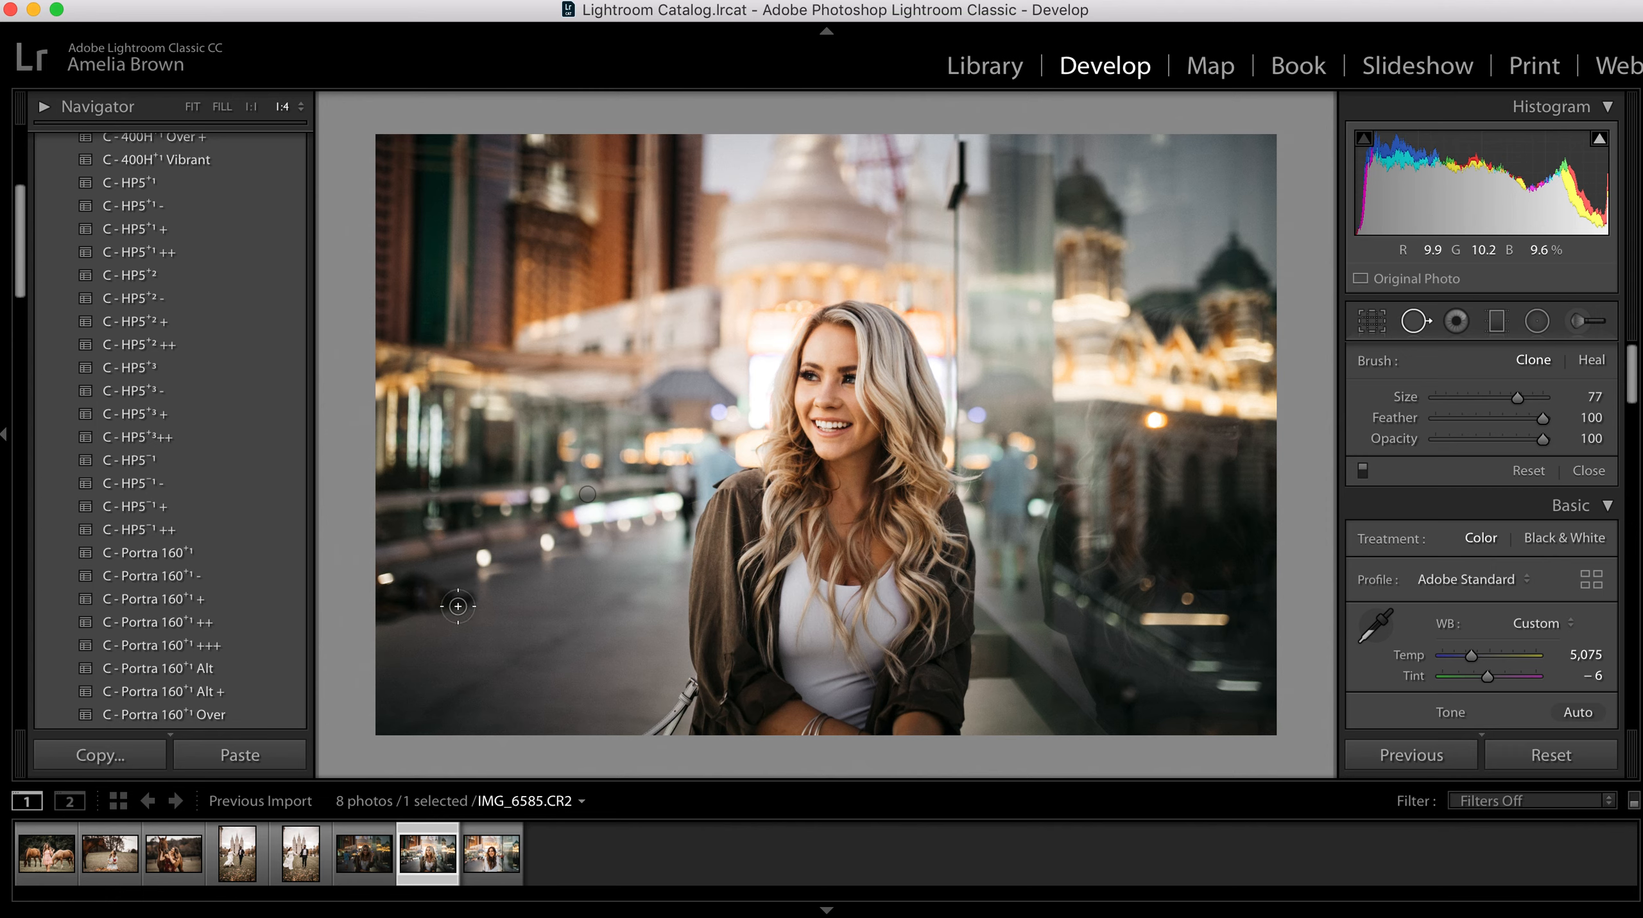
mouse_move(462, 601)
left_mouse_down()
mouse_move(432, 616)
mouse_move(459, 598)
left_mouse_up()
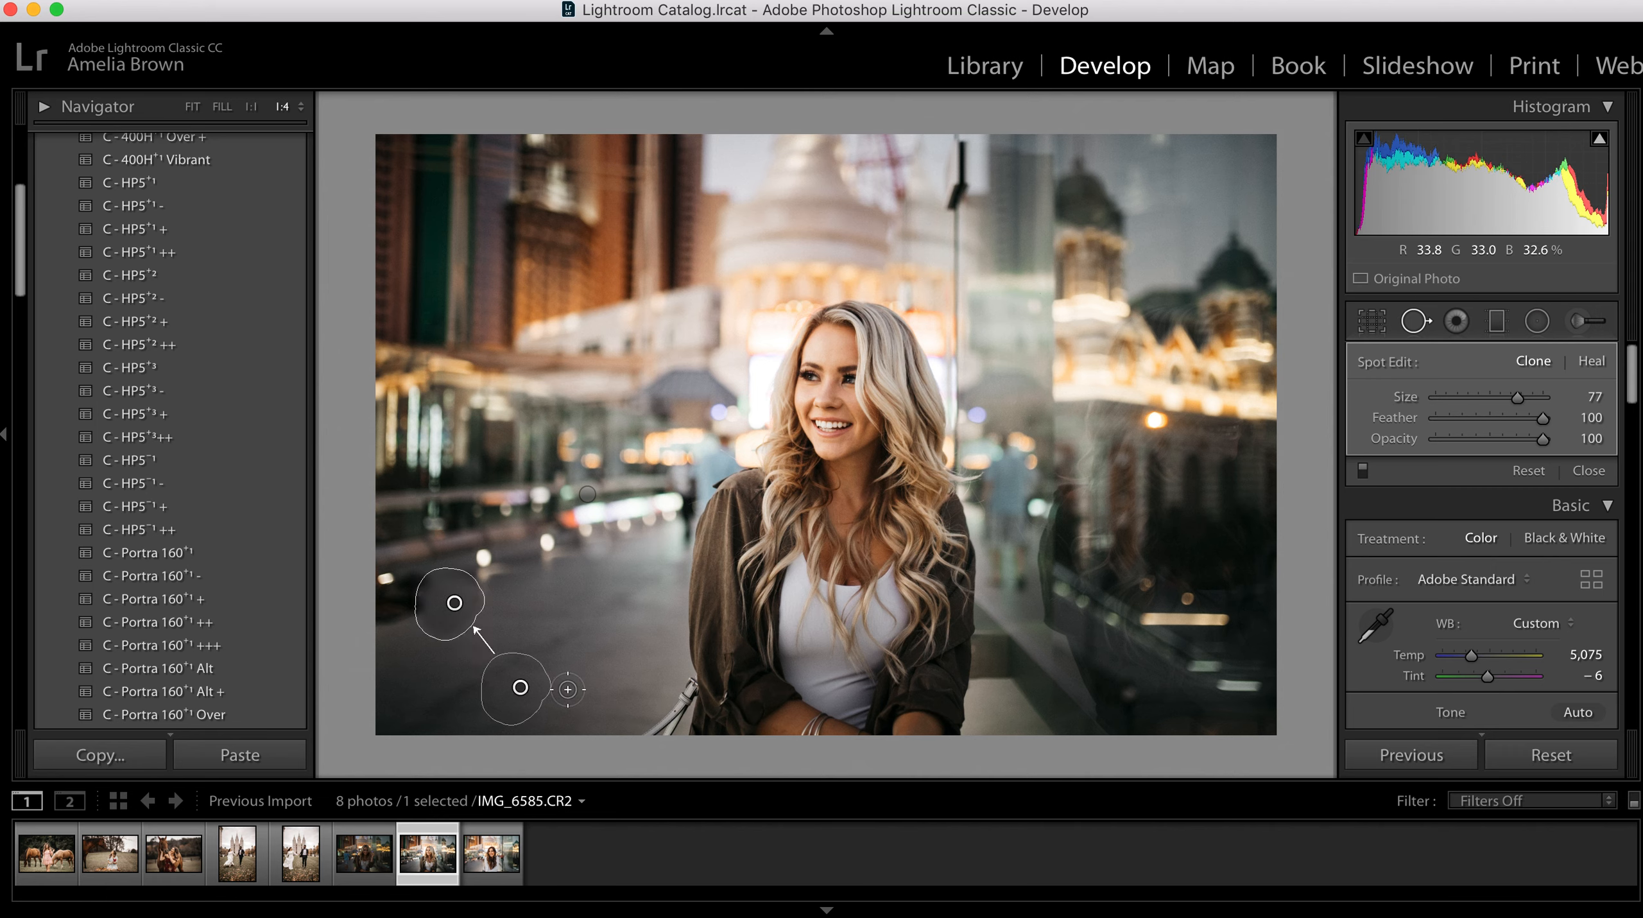
mouse_move(411, 620)
left_mouse_down()
mouse_move(413, 577)
mouse_move(371, 614)
left_mouse_up()
left_click_drag(837, 500, 481, 635)
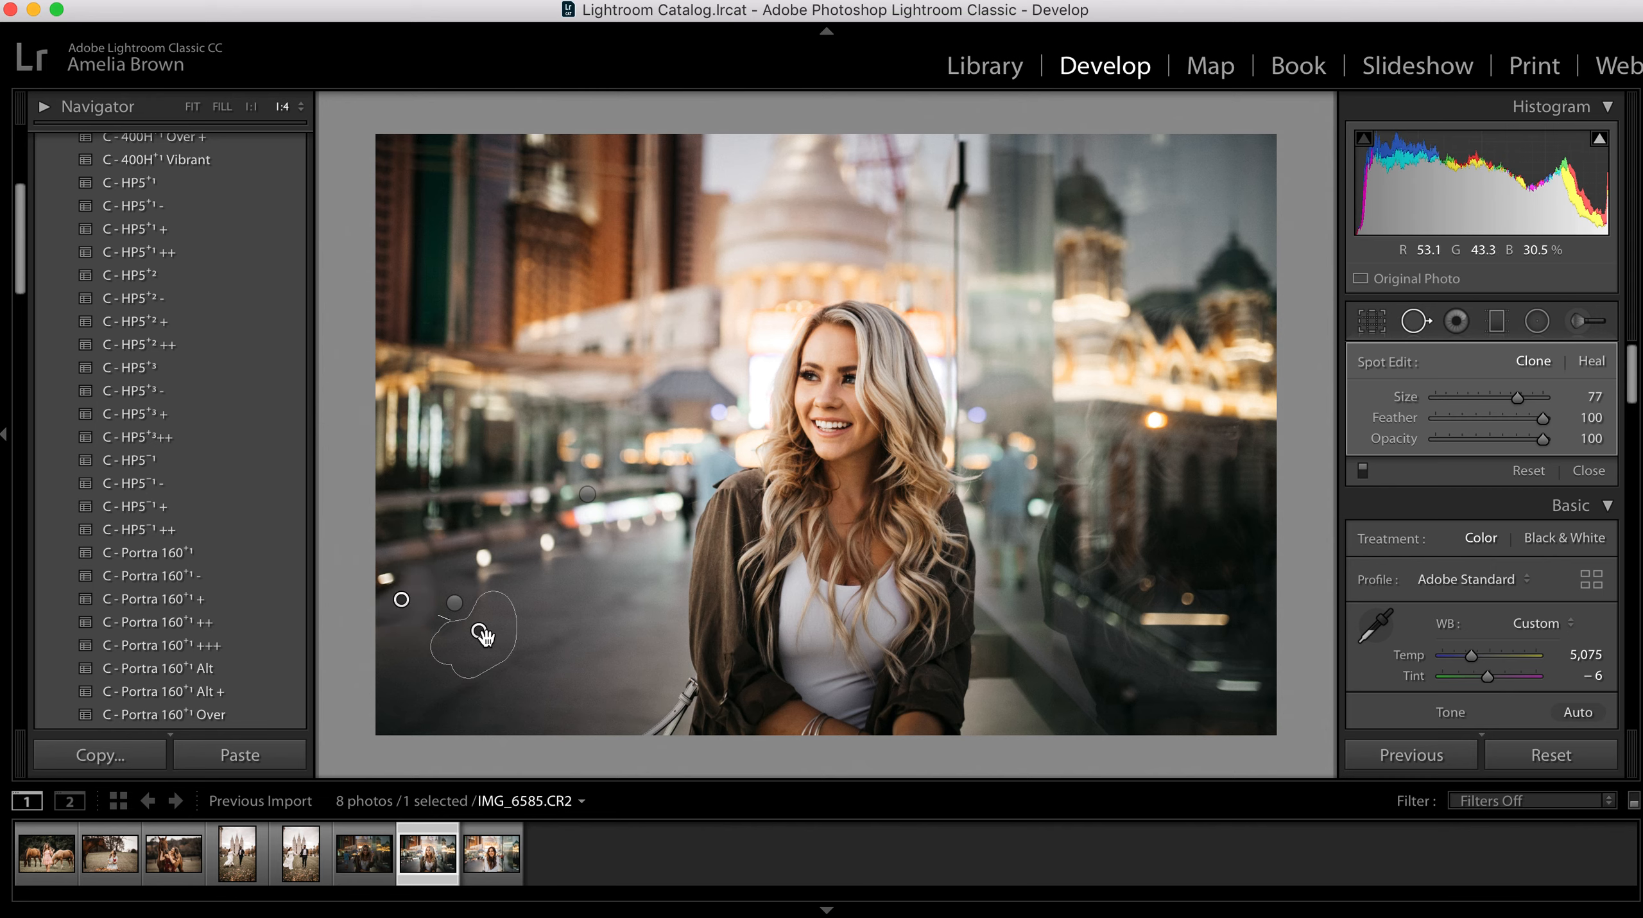
left_click(1591, 362)
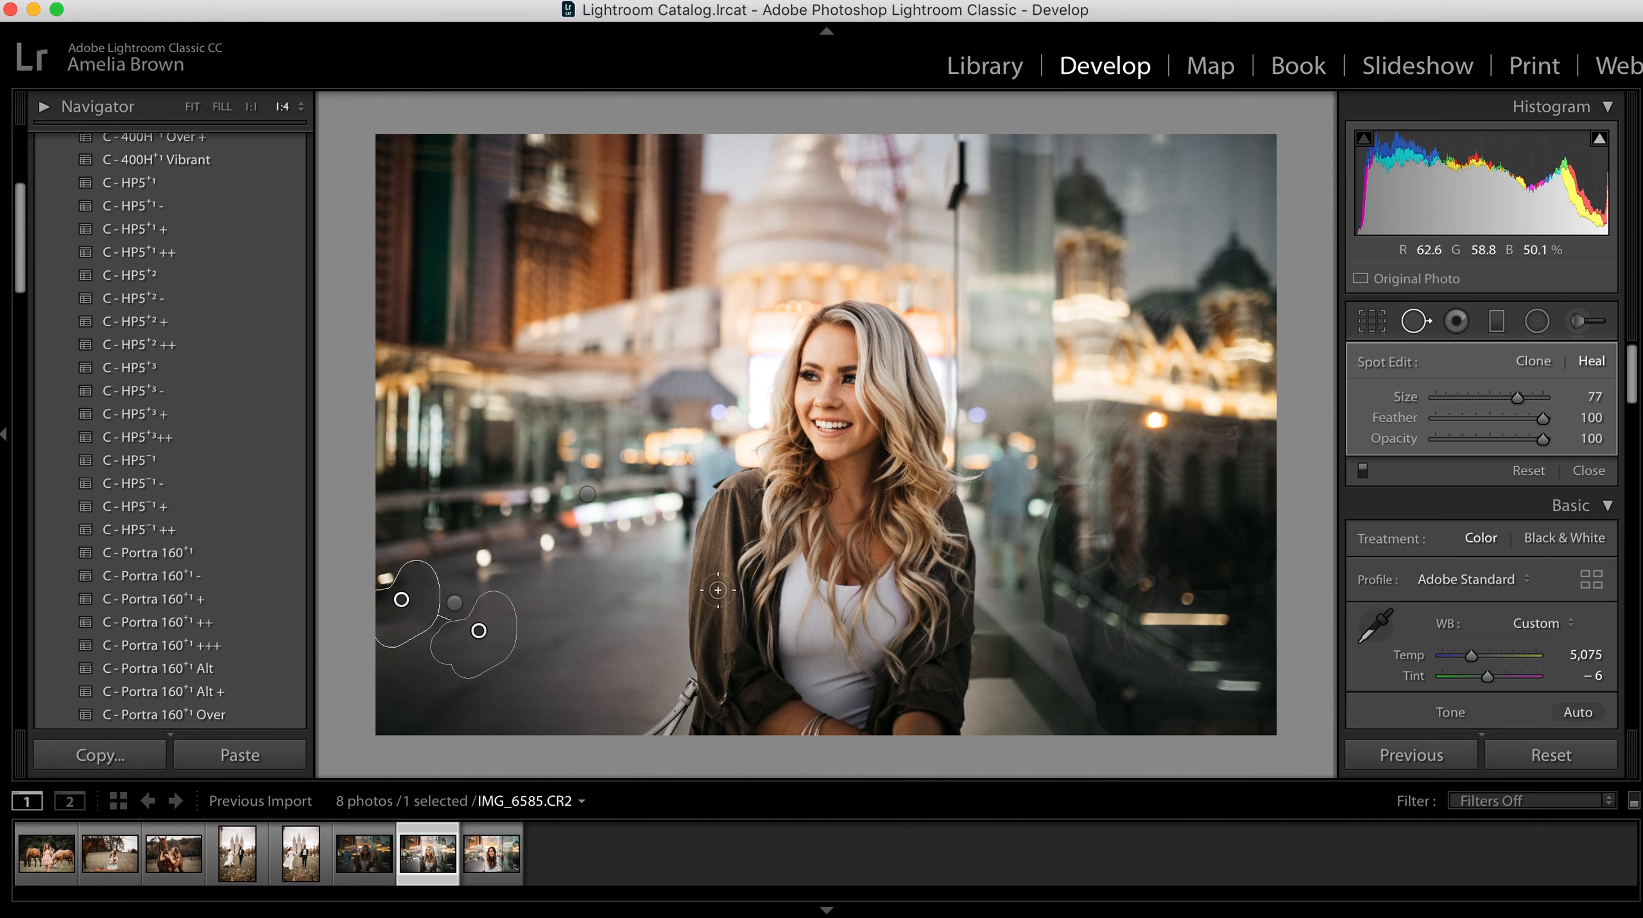
Step: Refine the inner pavement spot by moving its source slightly higher, setting it to Clone and shifting the spot slightly toward the woman
left_click(454, 602)
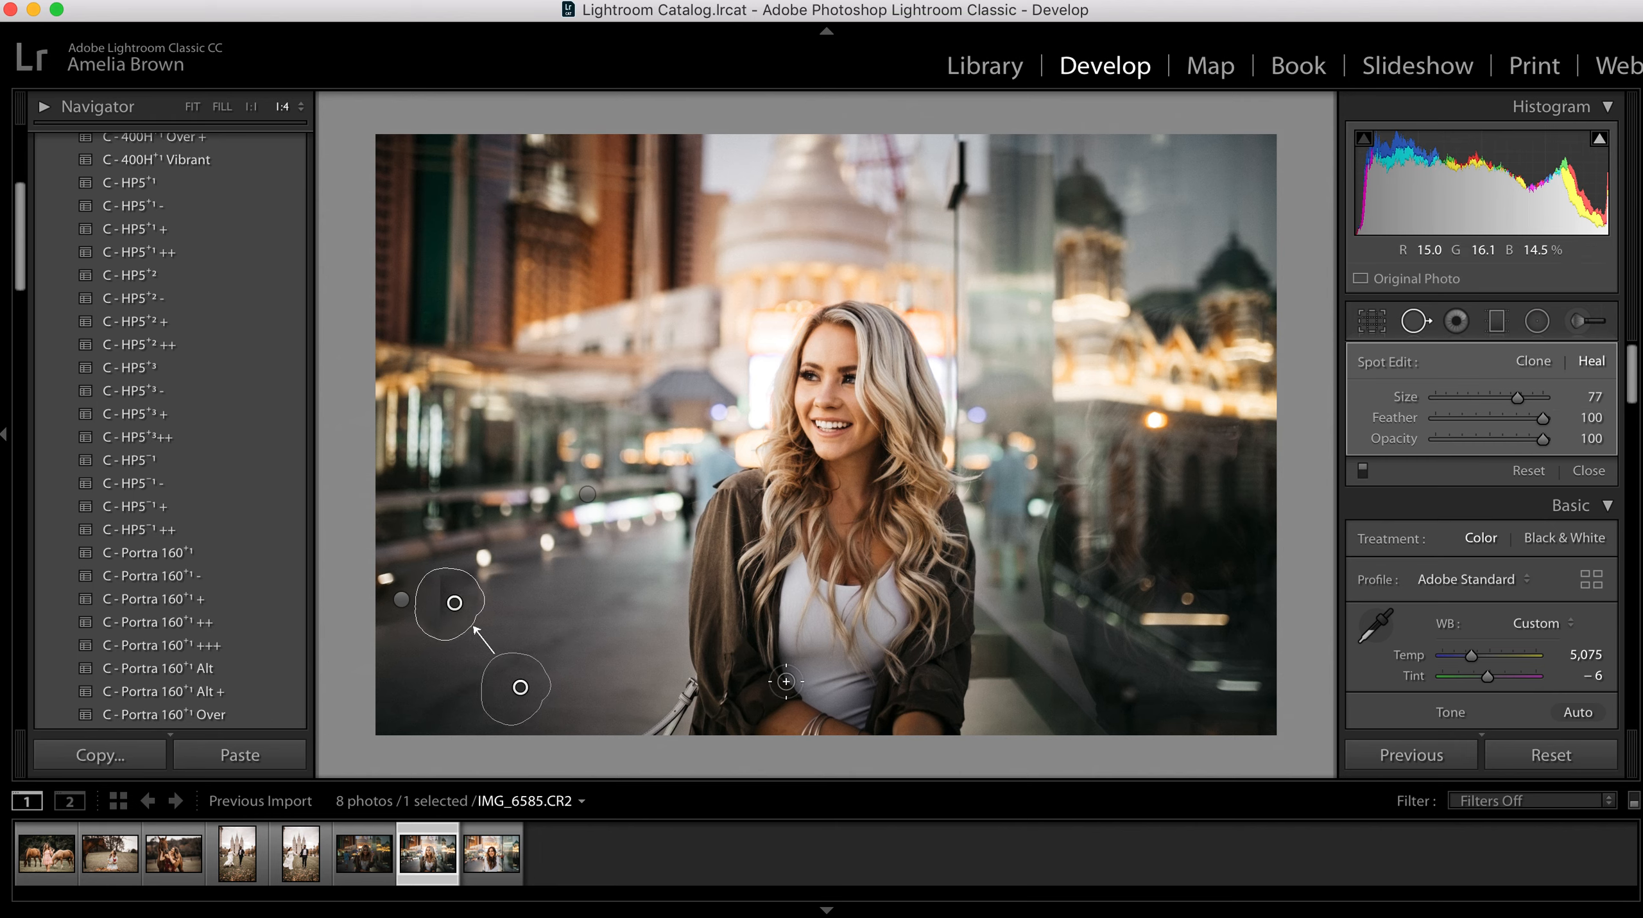
left_click_drag(522, 686, 525, 654)
left_click(1547, 362)
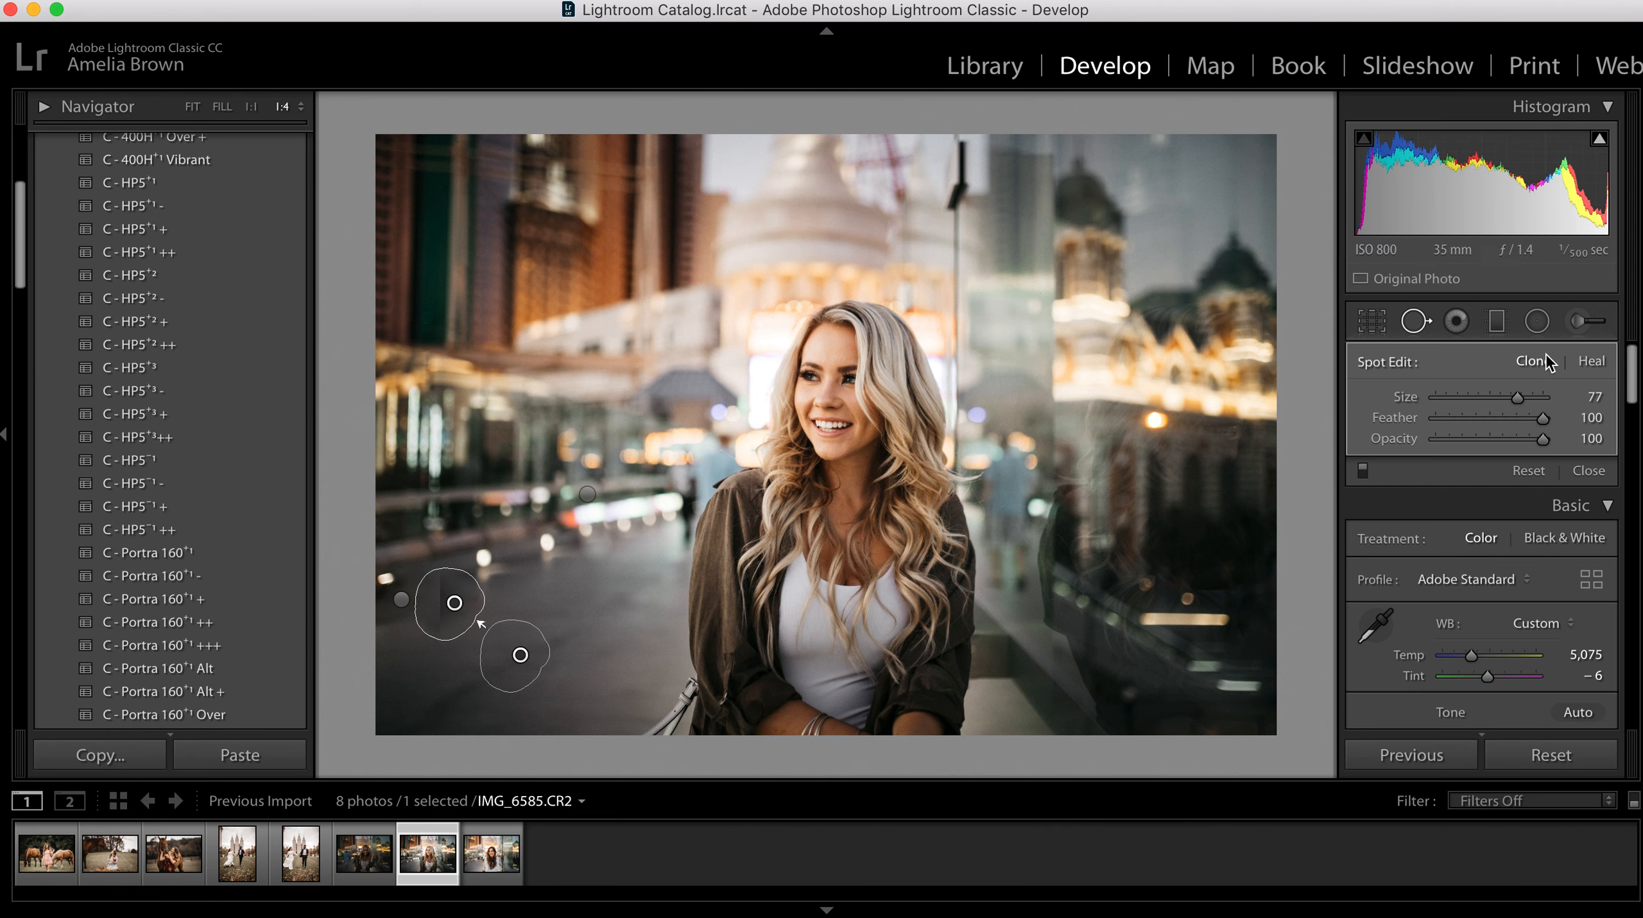
left_click_drag(473, 610, 470, 603)
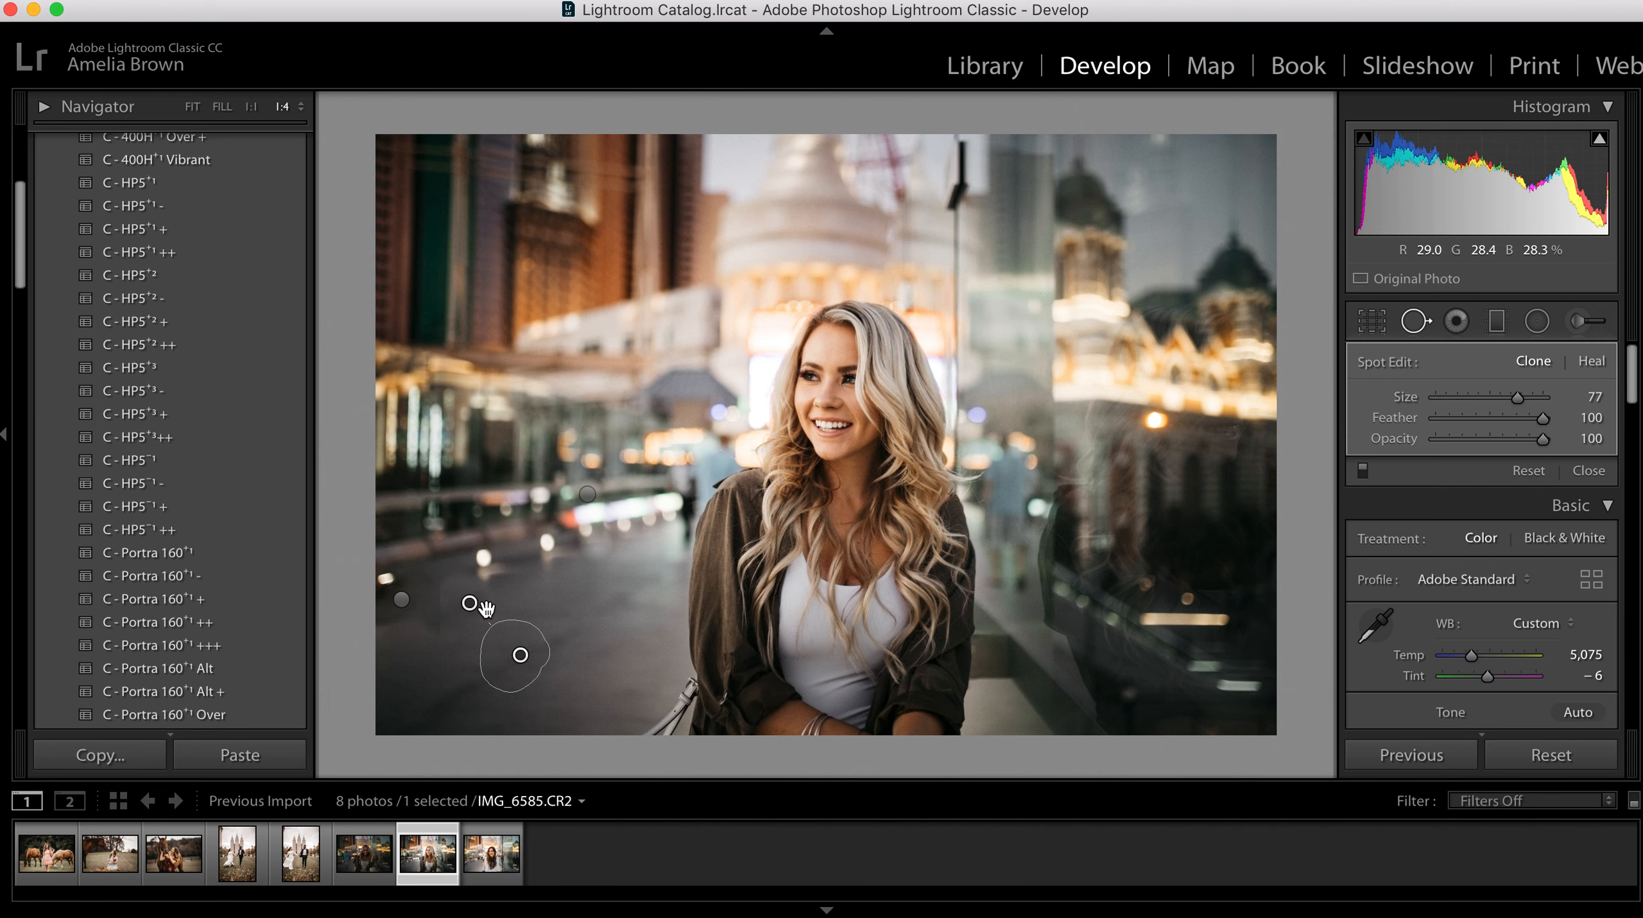
left_click(402, 599)
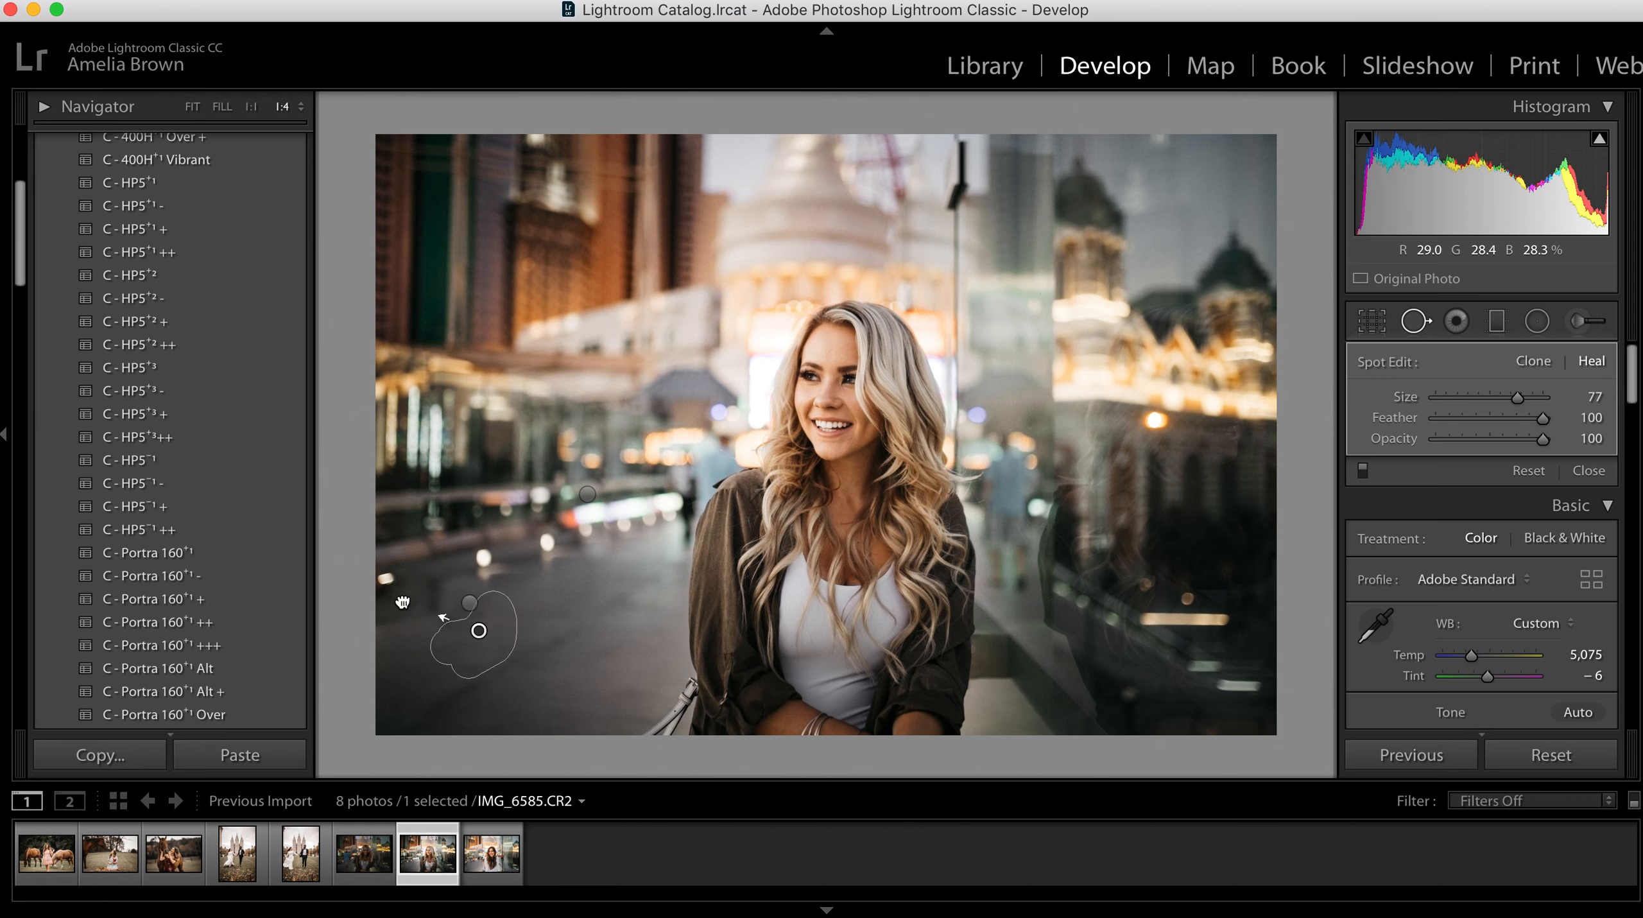
key("q")
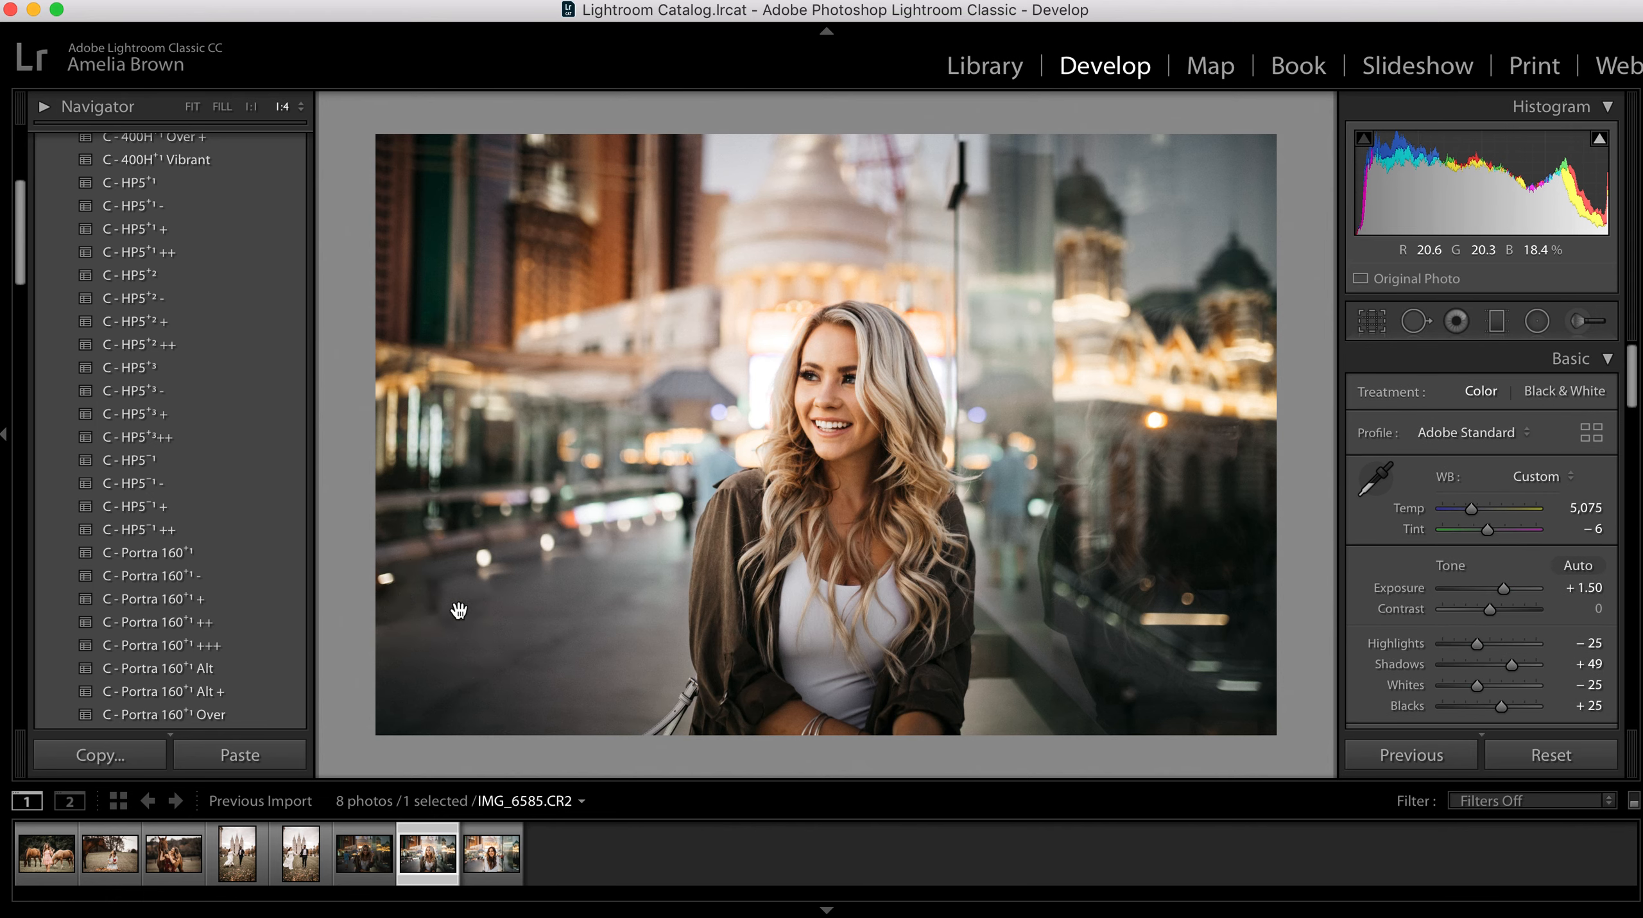
Step: Heal the remaining uneven patch of pavement between the two lower-left spots and compare the photo with its original
key("q")
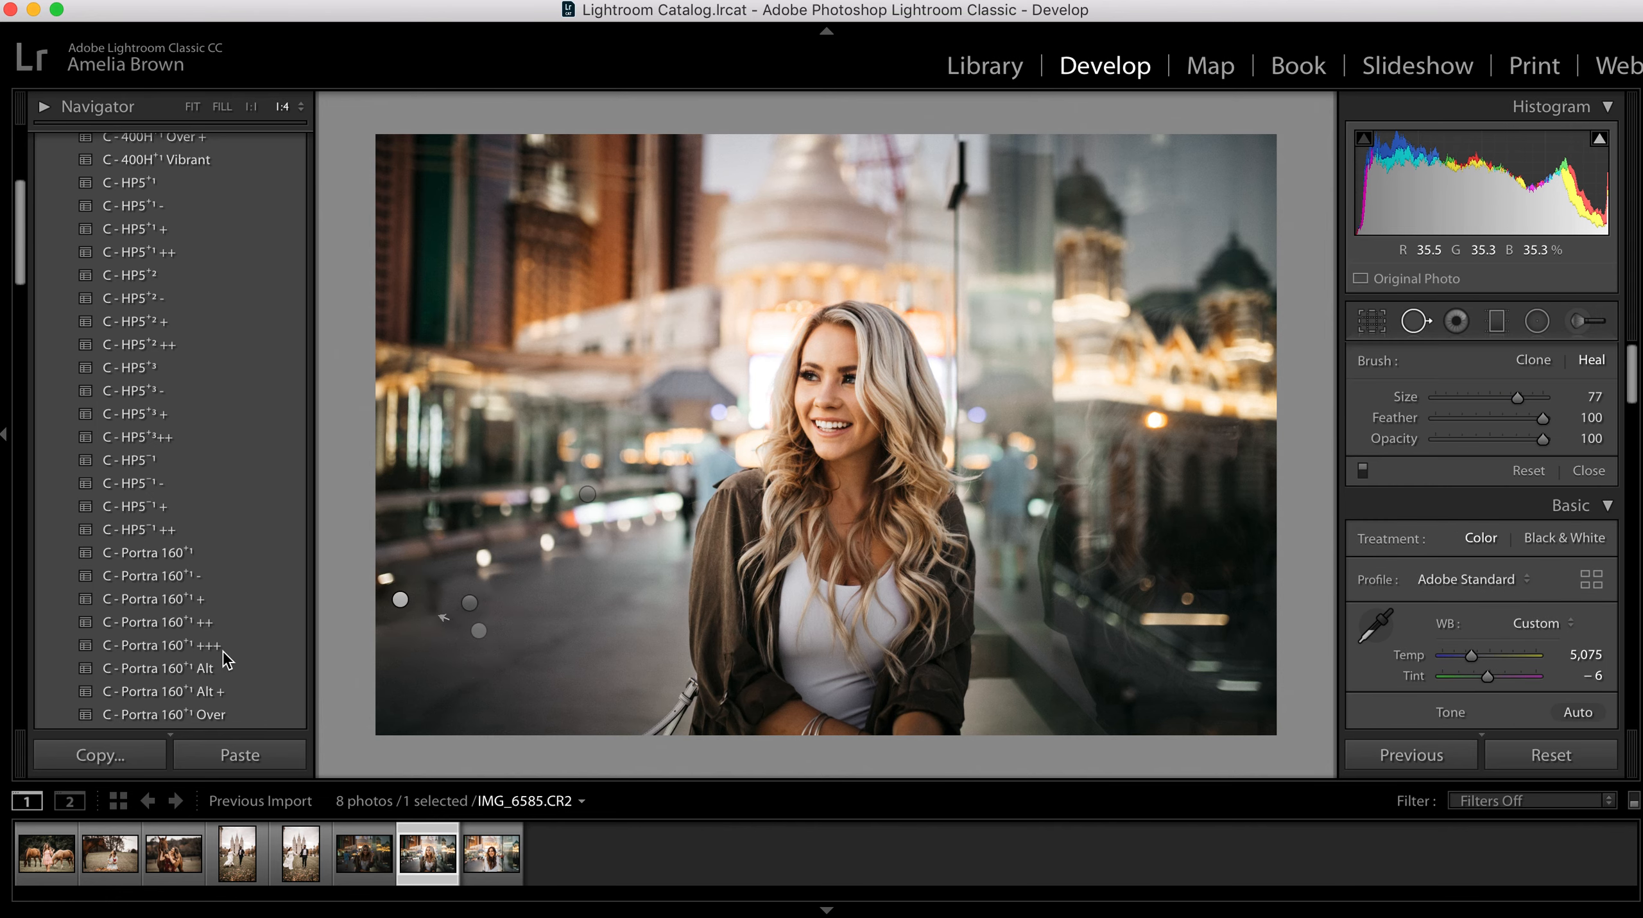
mouse_move(425, 661)
left_mouse_down()
mouse_move(432, 578)
mouse_move(504, 596)
mouse_move(510, 629)
left_mouse_up()
key("q")
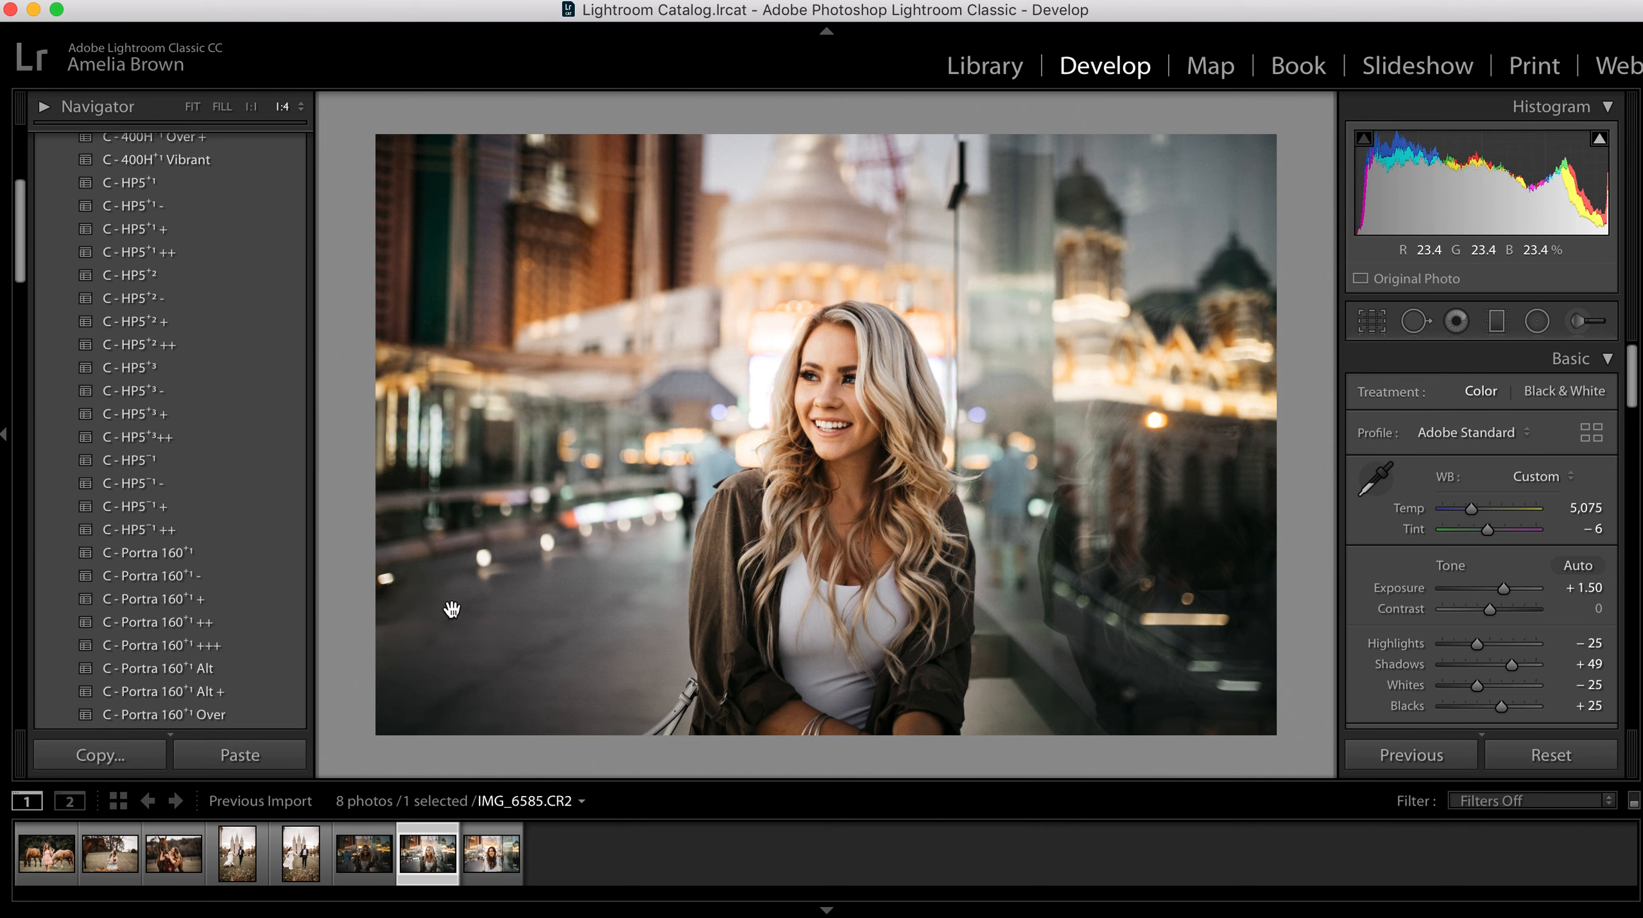
key("backslash")
key("backslash")
key("backslash")
key("backslash")
Step: Heal away the blurred figures on both sides of the woman, sampling the one by the glass from the area above it, and compare before and after
key("q")
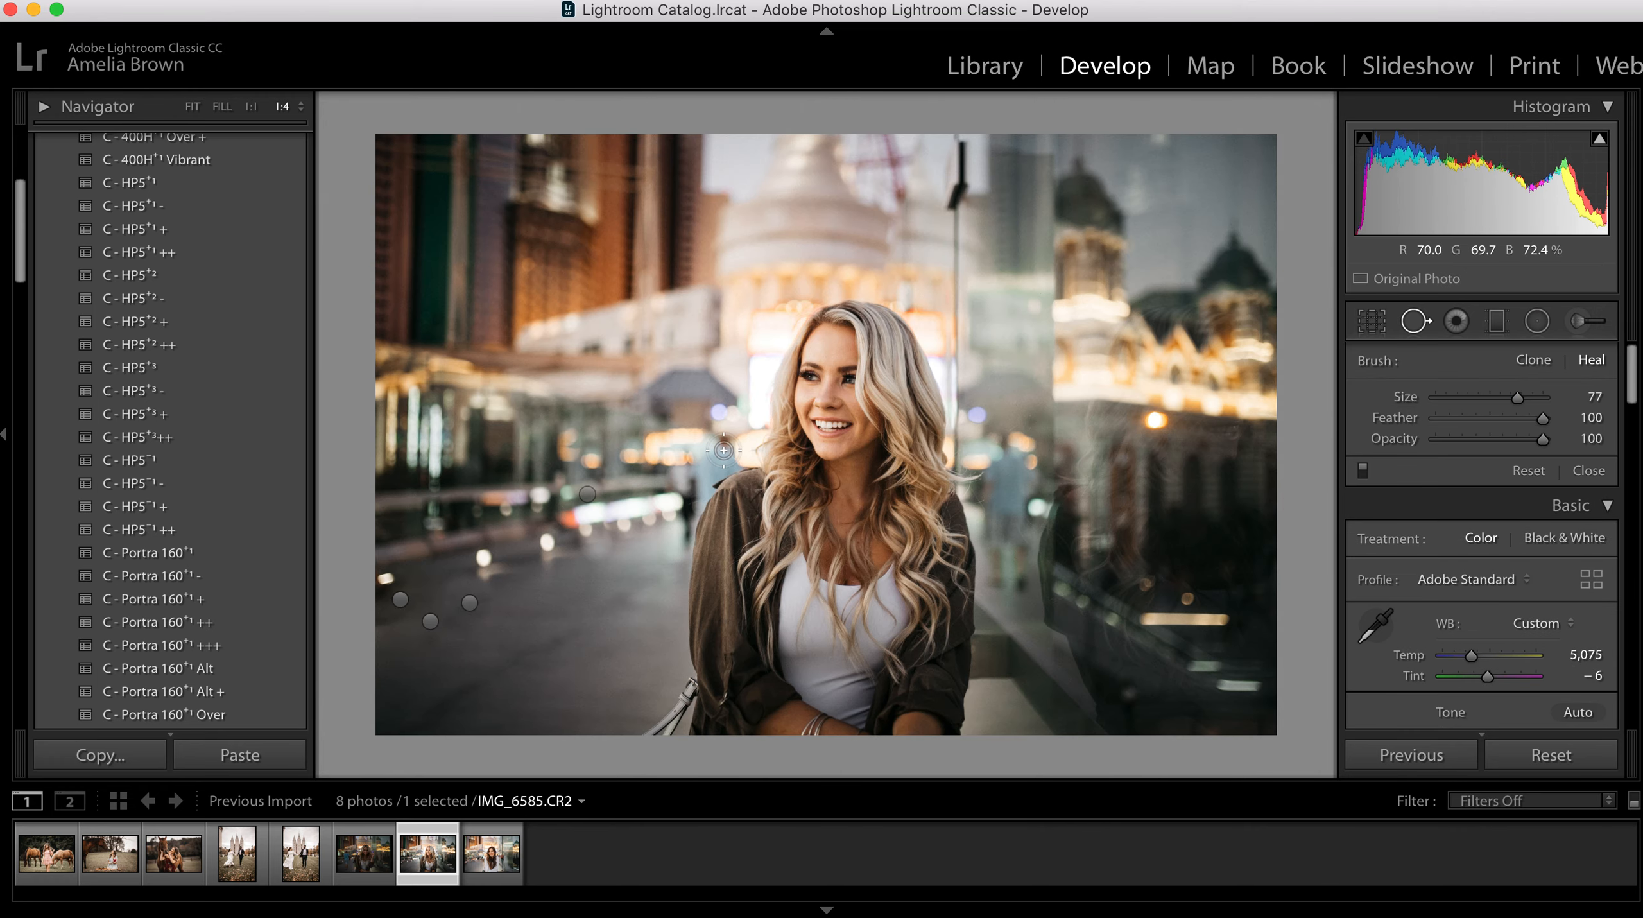
mouse_move(689, 489)
left_mouse_down()
mouse_move(726, 441)
mouse_move(645, 461)
left_mouse_up()
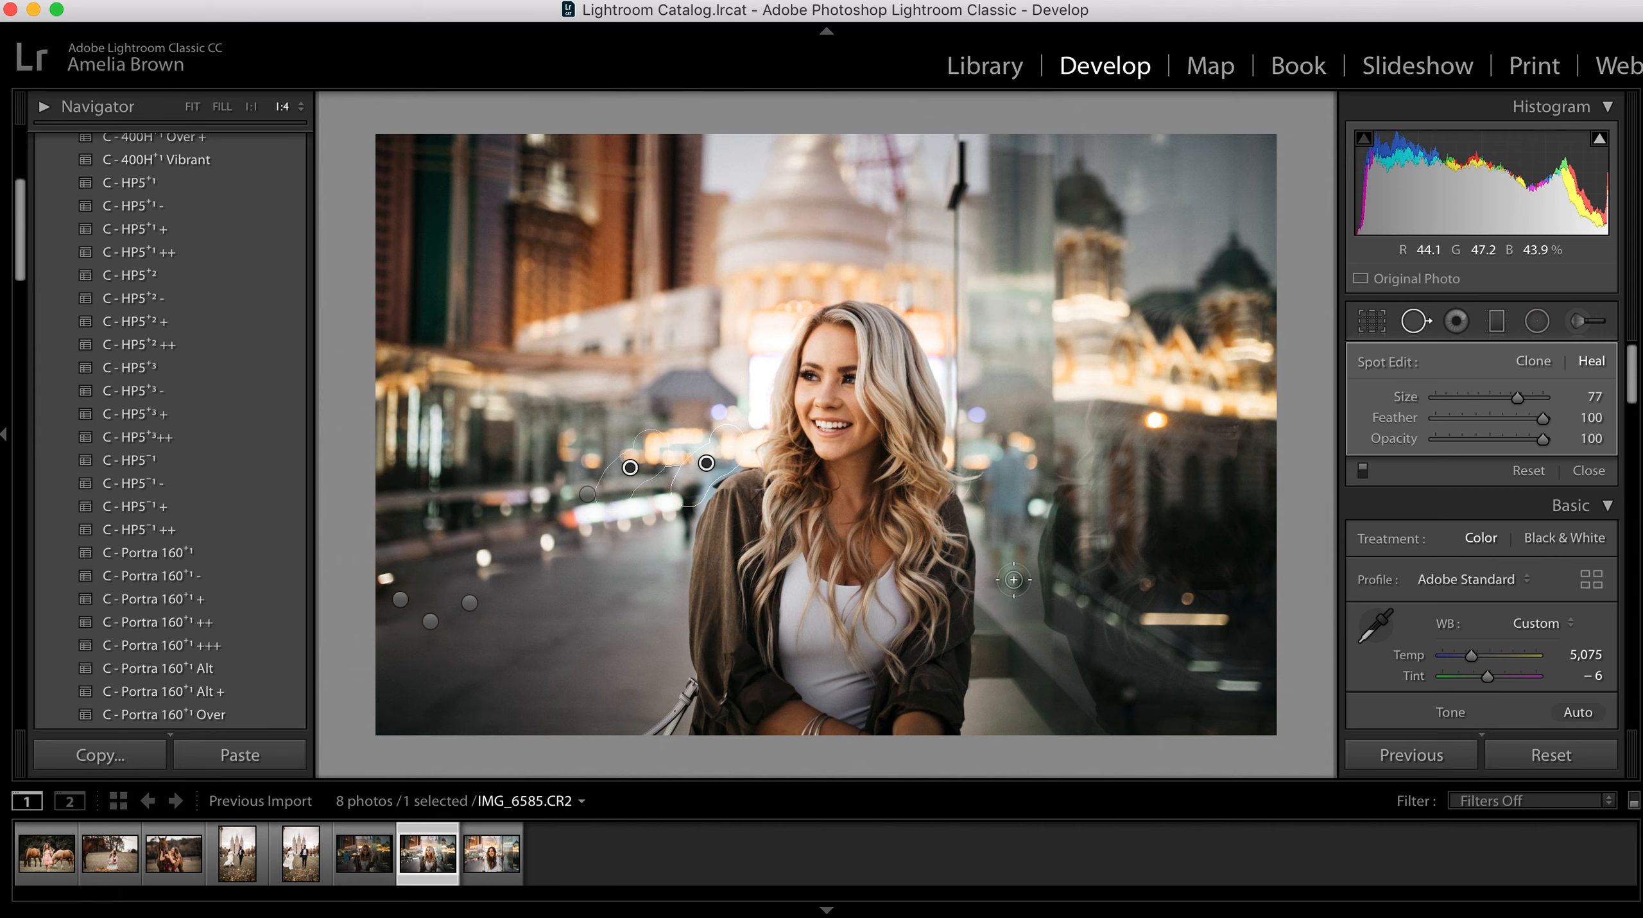
mouse_move(1016, 549)
left_mouse_down()
mouse_move(996, 557)
mouse_move(999, 601)
mouse_move(1029, 544)
mouse_move(990, 534)
left_mouse_up()
left_click_drag(1022, 693, 1033, 387)
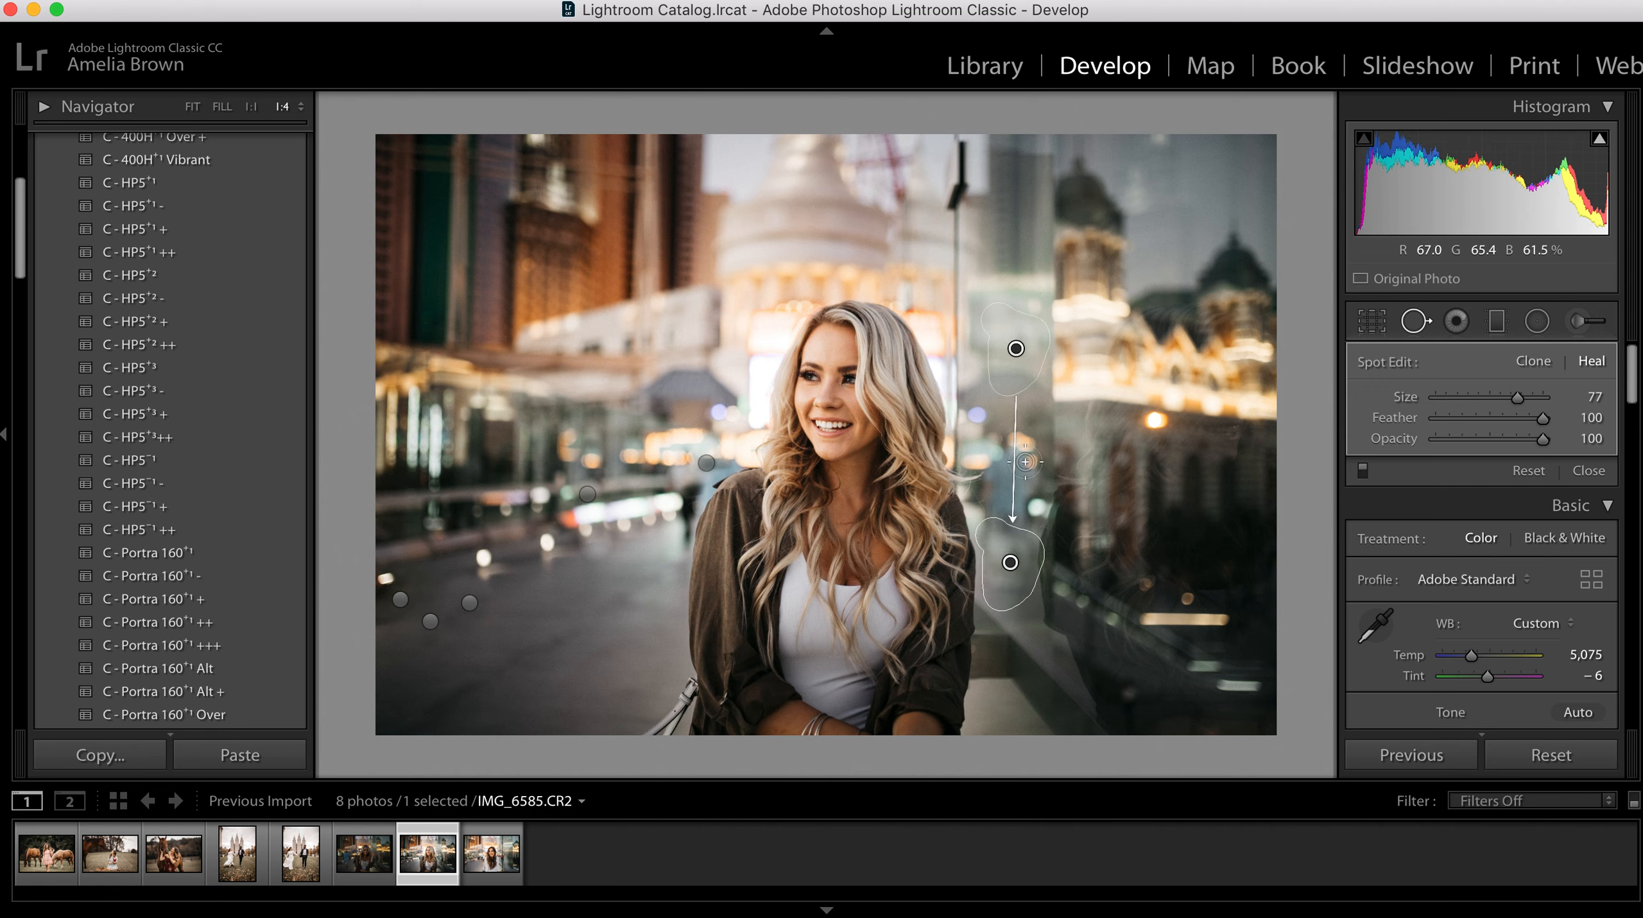
left_click_drag(1003, 451, 1031, 494)
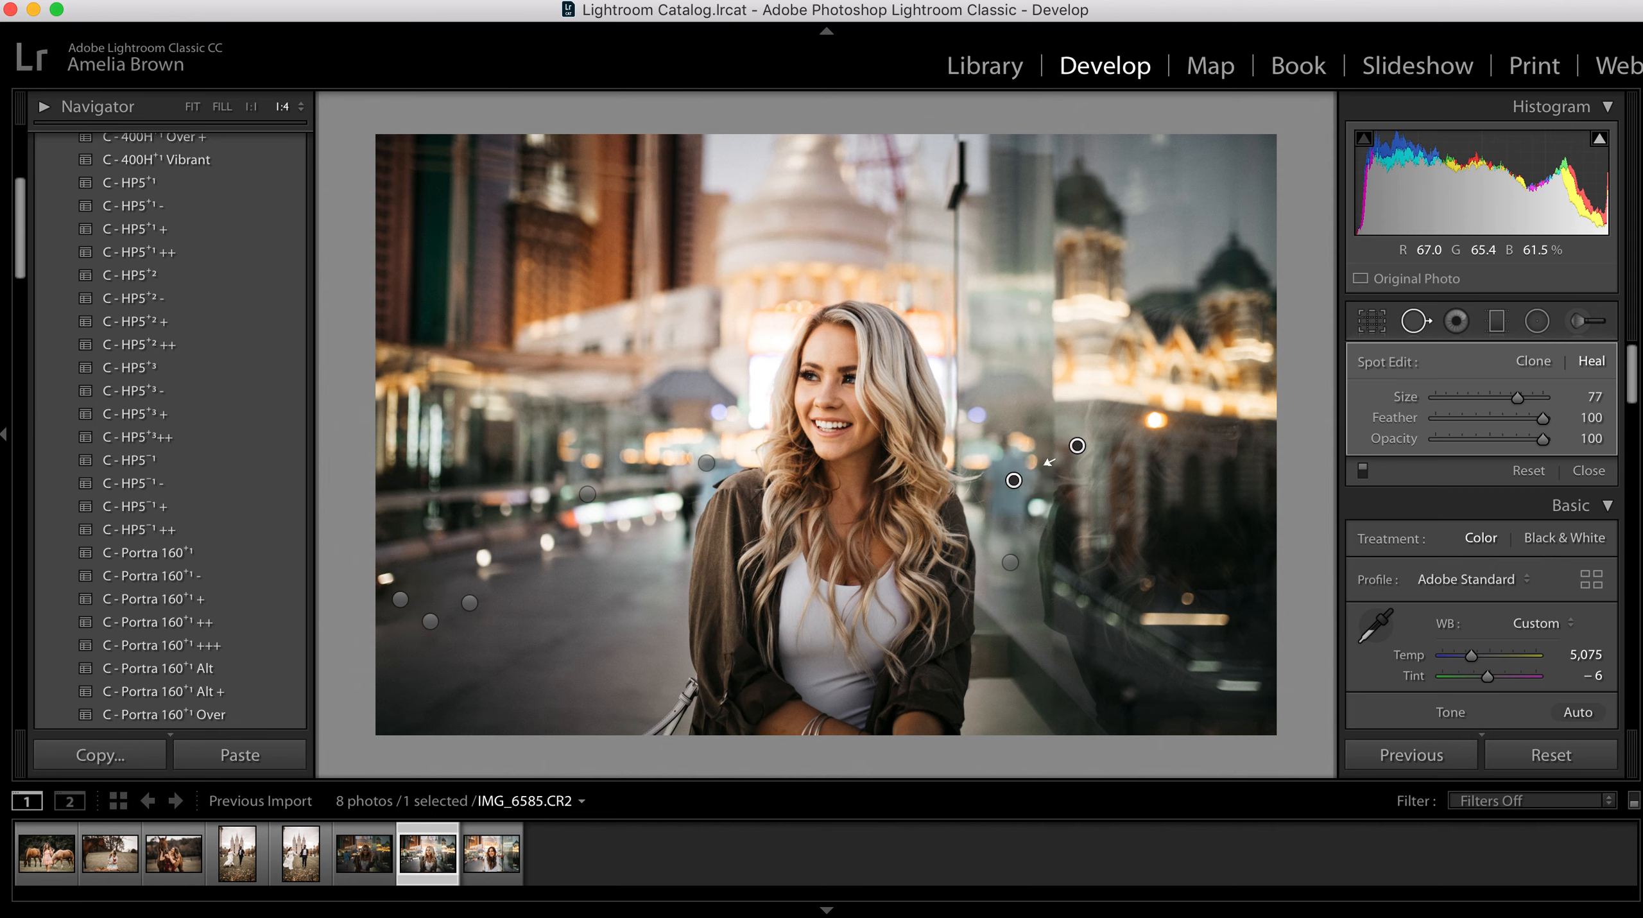
left_click_drag(1089, 453, 1018, 384)
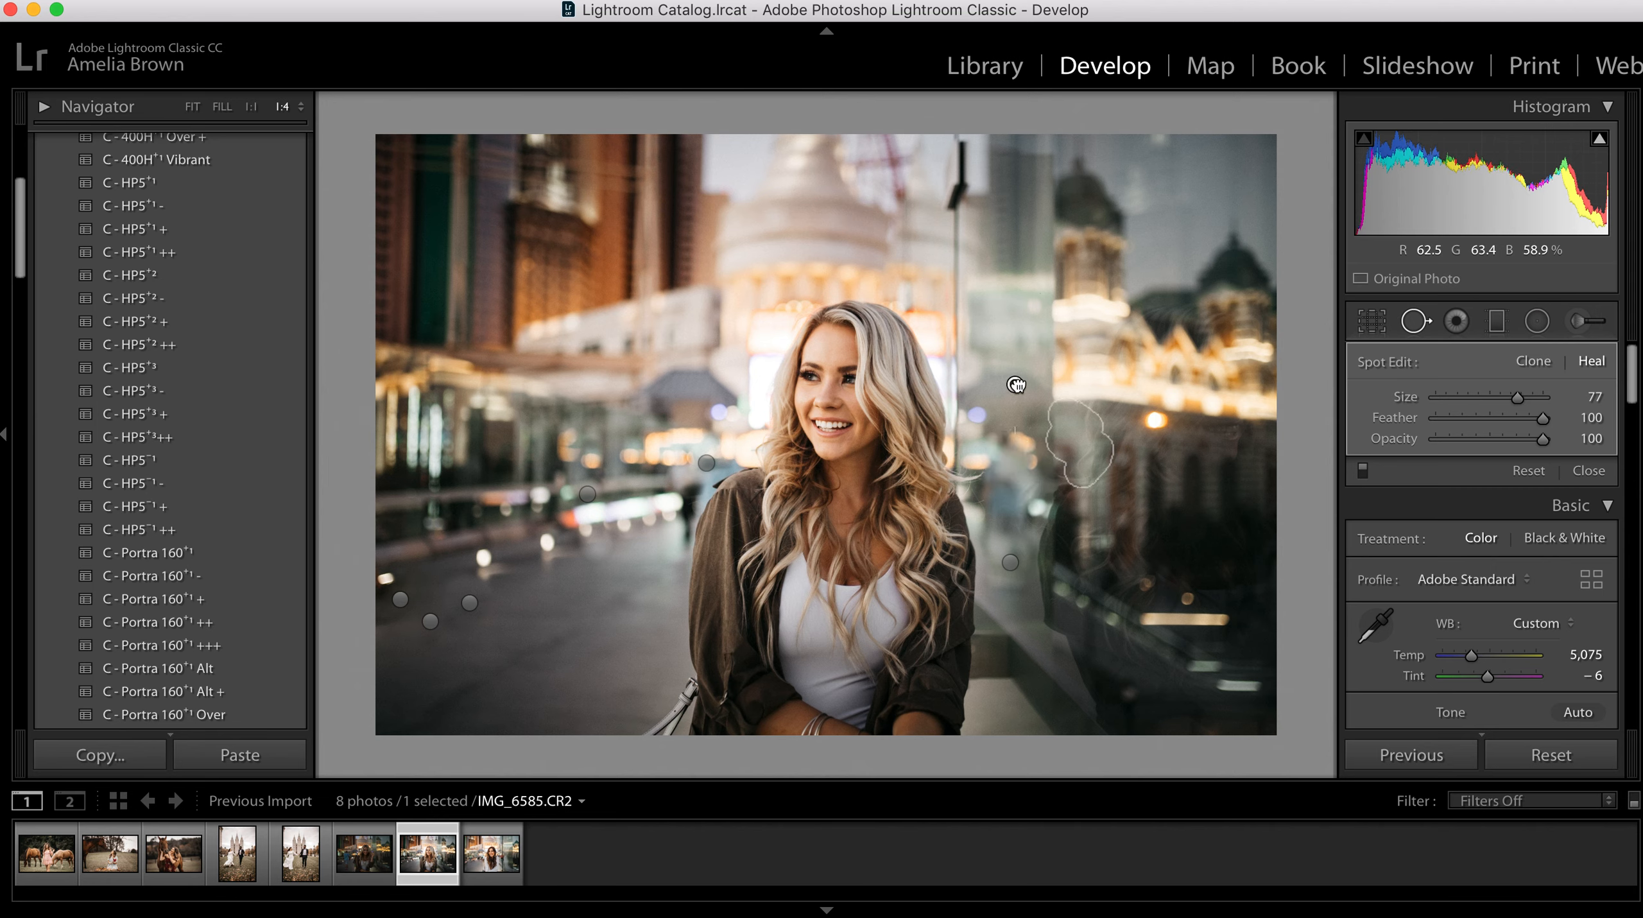
key("q")
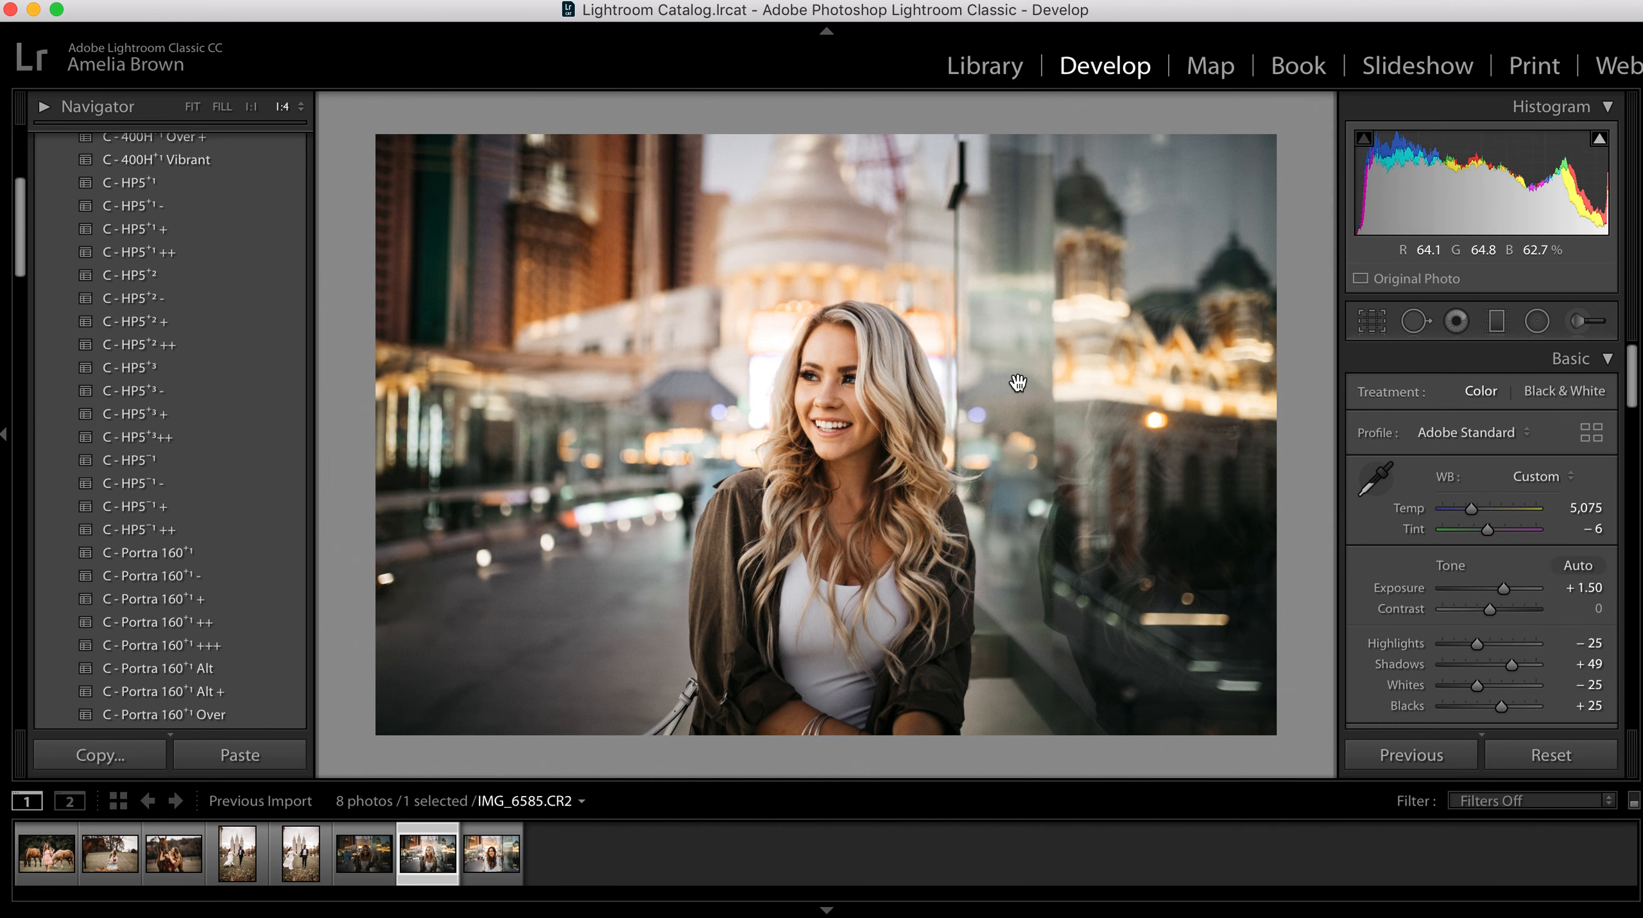
key("backslash")
key("backslash")
key("backslash")
key("backslash")
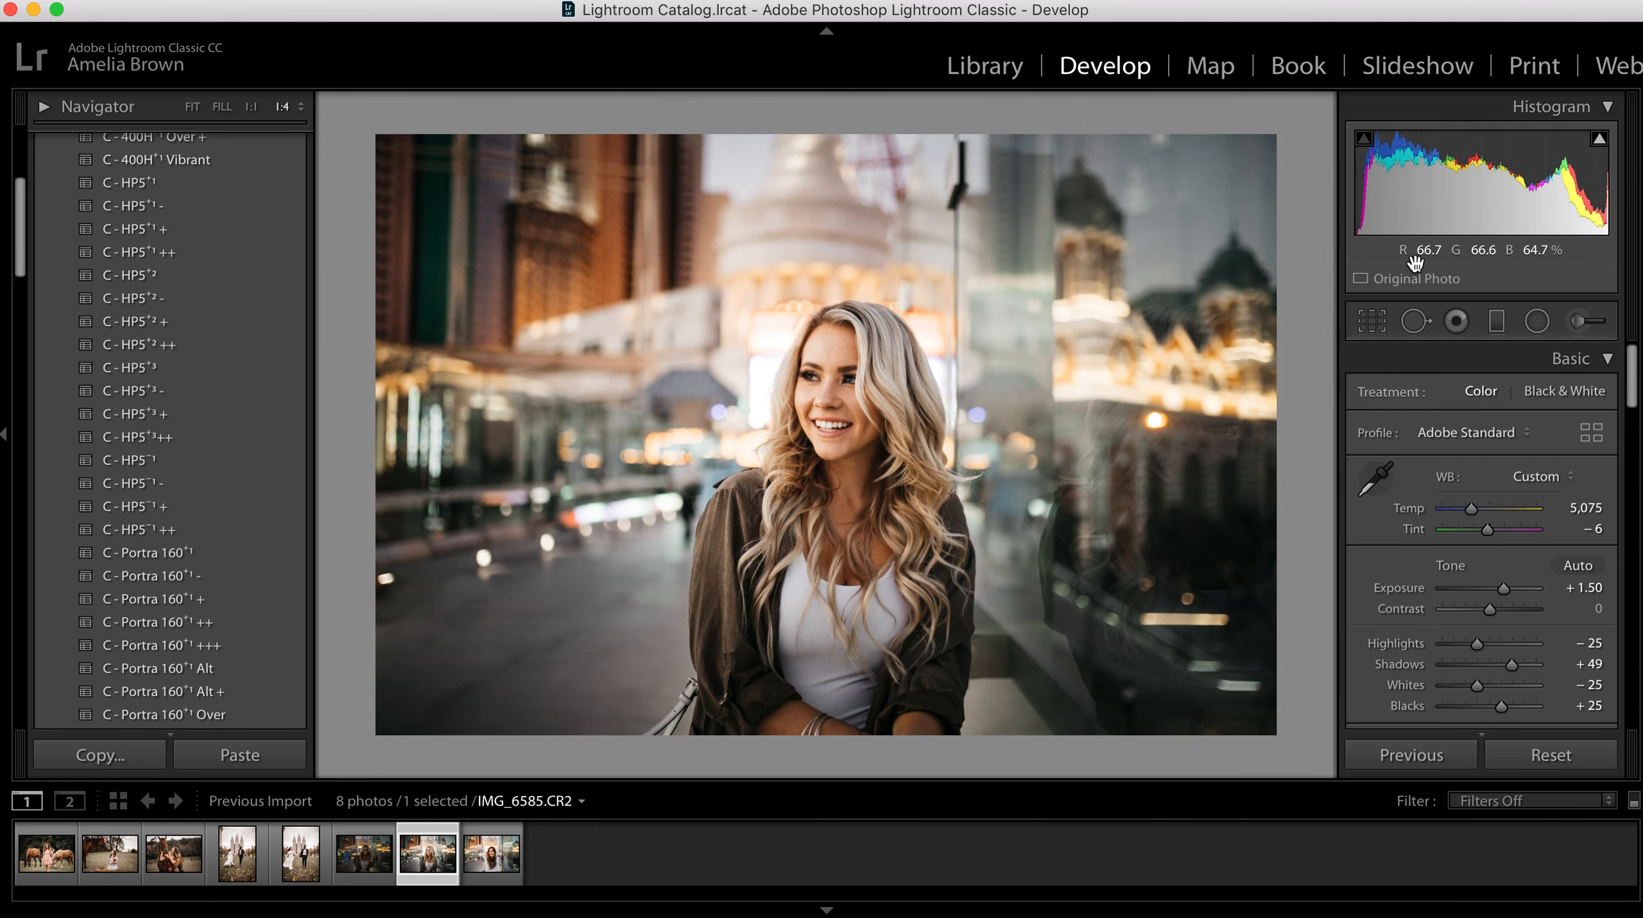
Step: Crop the photo slightly tighter around the woman at the original aspect ratio and apply the crop
left_click(1371, 322)
left_click_drag(353, 116, 389, 116)
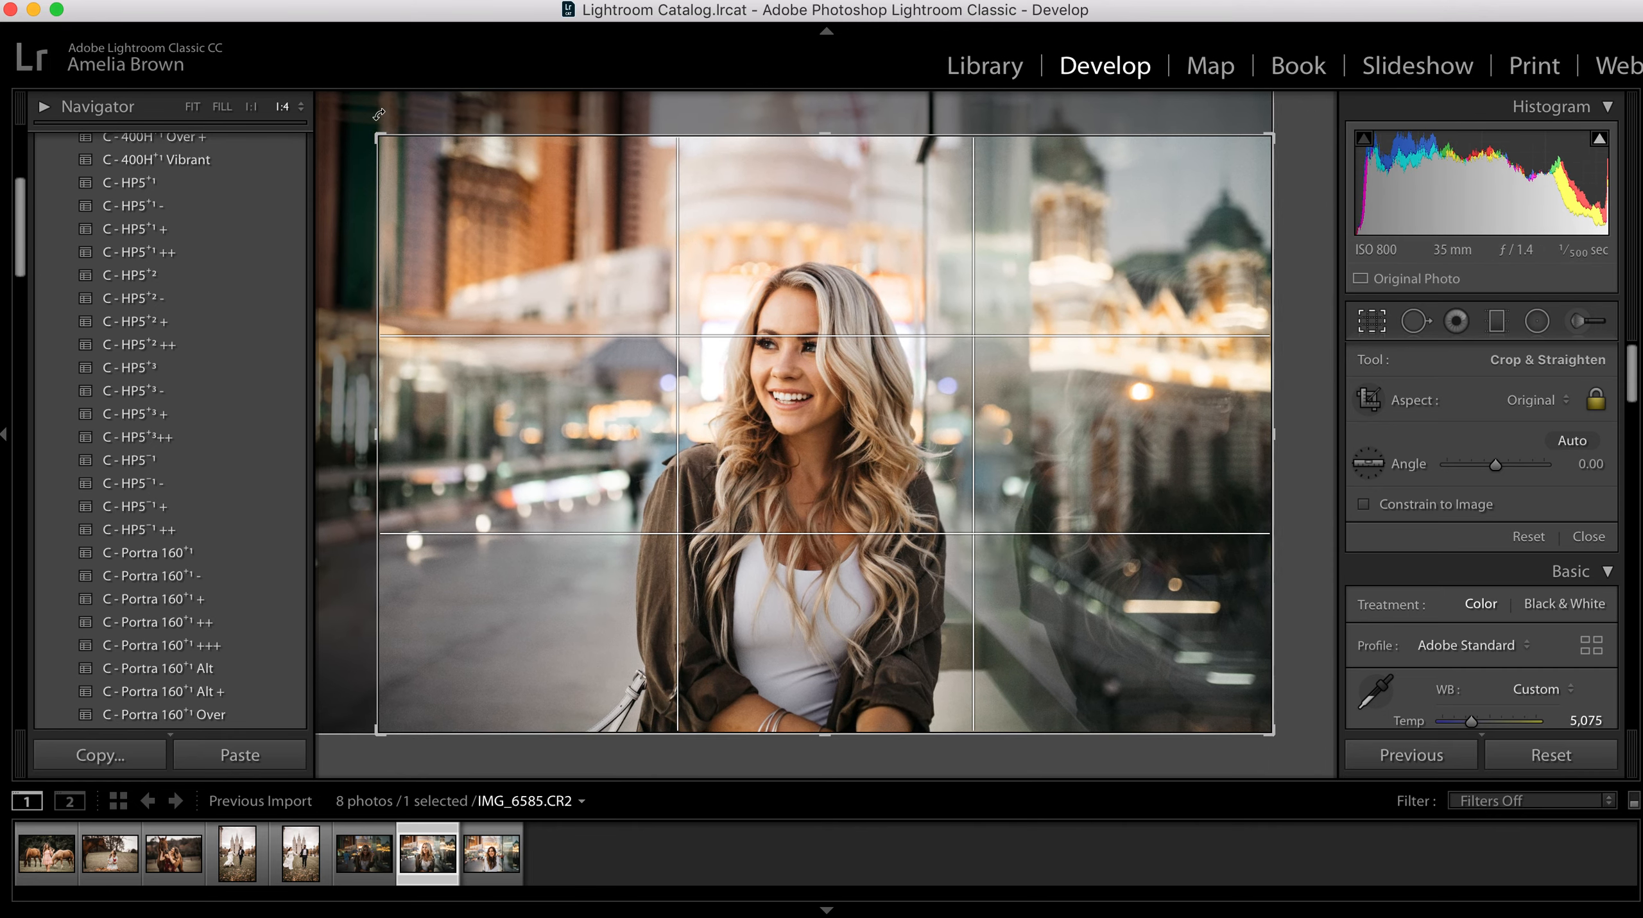
left_click_drag(1112, 630, 1122, 633)
key("Return")
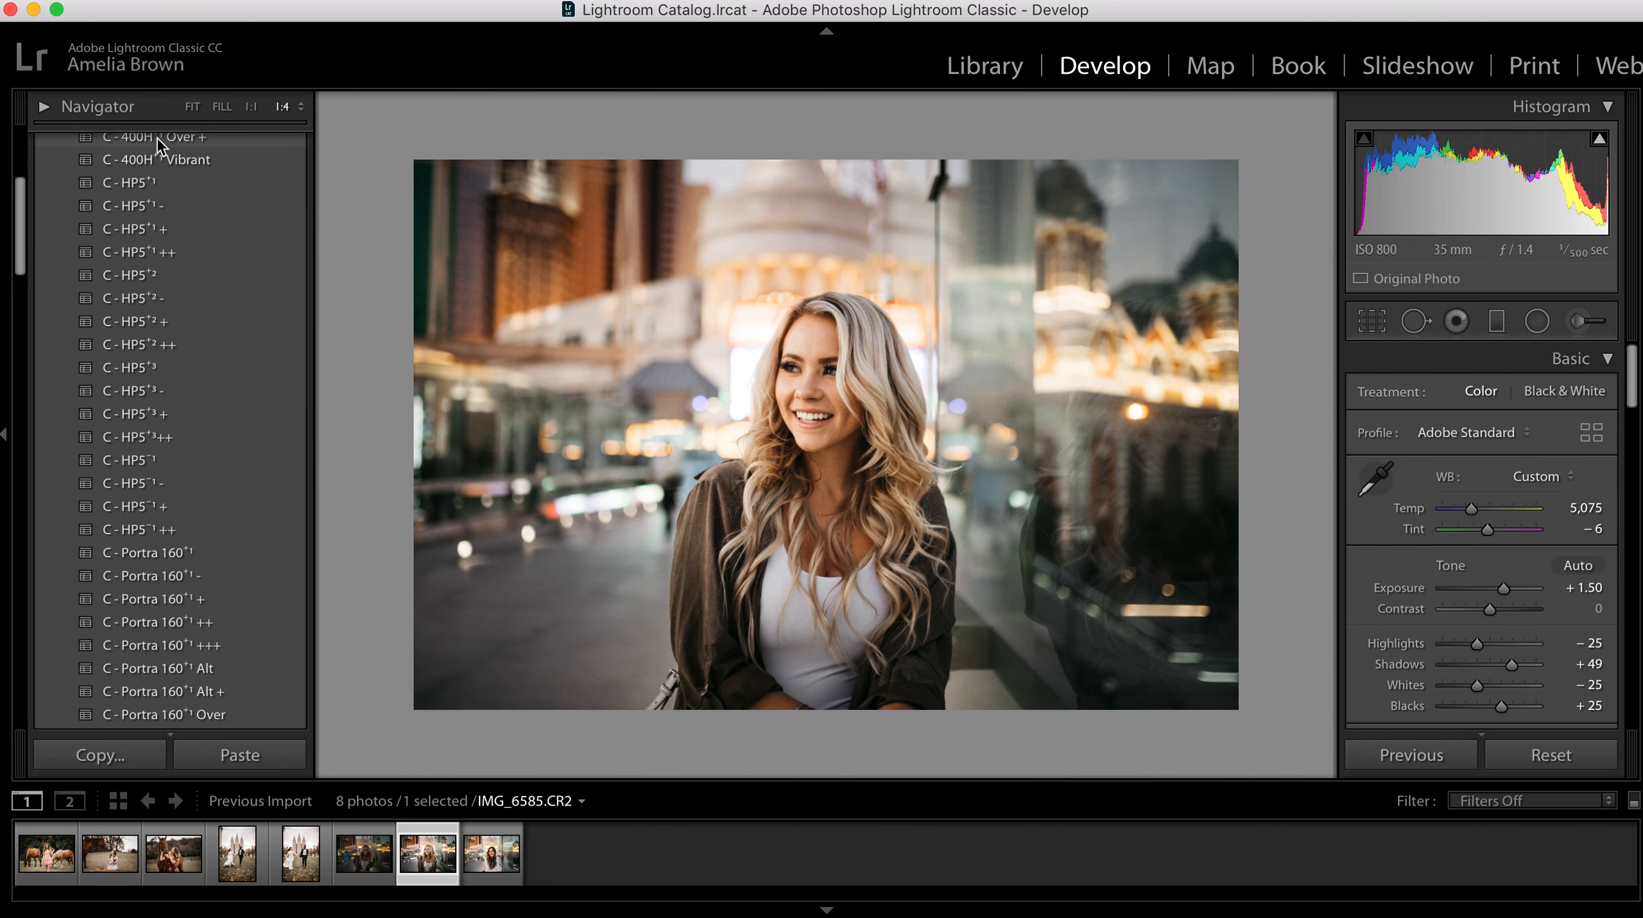
Step: Fit the cropped photo to the view and compare its before and after versions
left_click(192, 107)
key("backslash")
key("backslash")
key("backslash")
key("backslash")
key("backslash")
key("backslash")
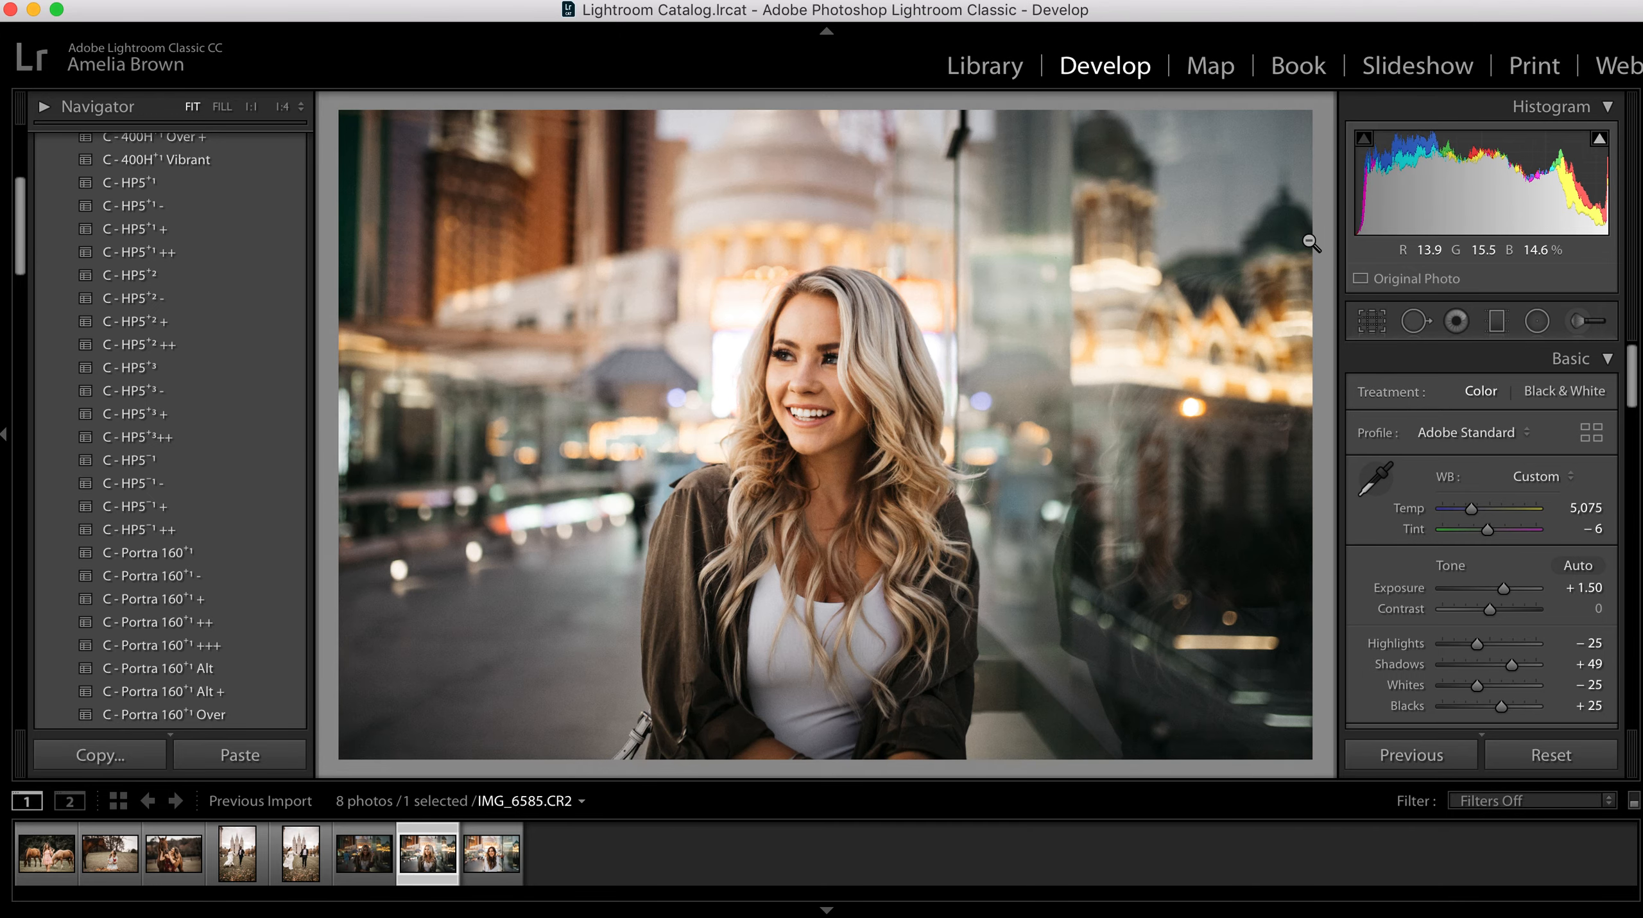
key("backslash")
key("backslash")
key("backslash")
key("backslash")
Step: Copy IMG_6585's develop settings, leaving out spot removal, crop, transform and local adjustments, and open IMG_6581
left_click(114, 762)
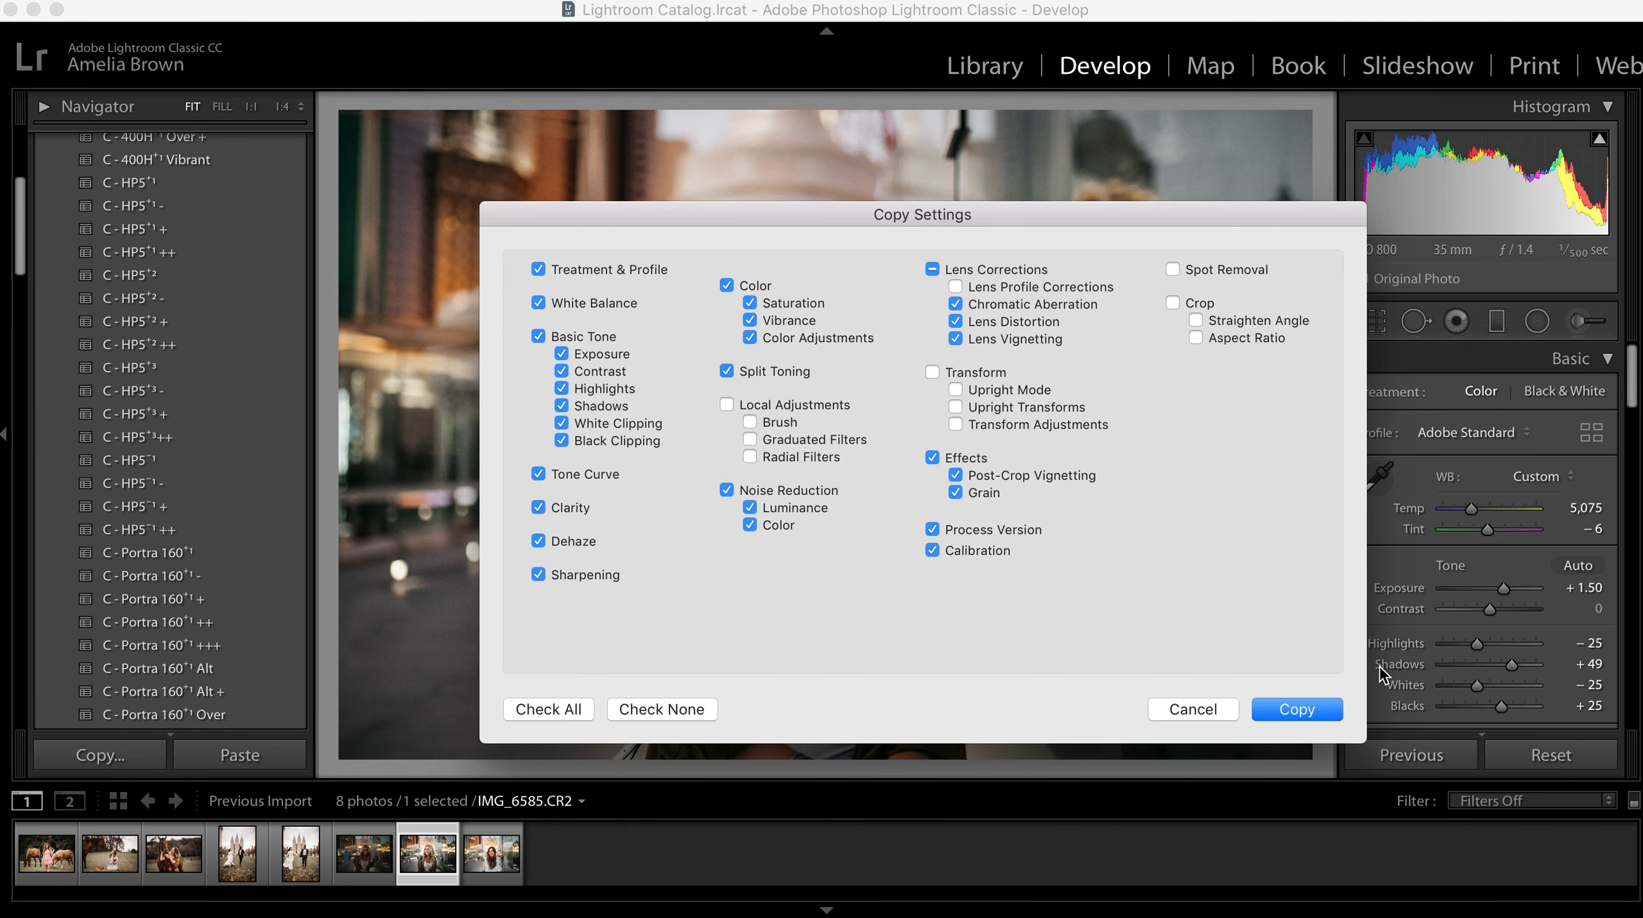
left_click(1304, 709)
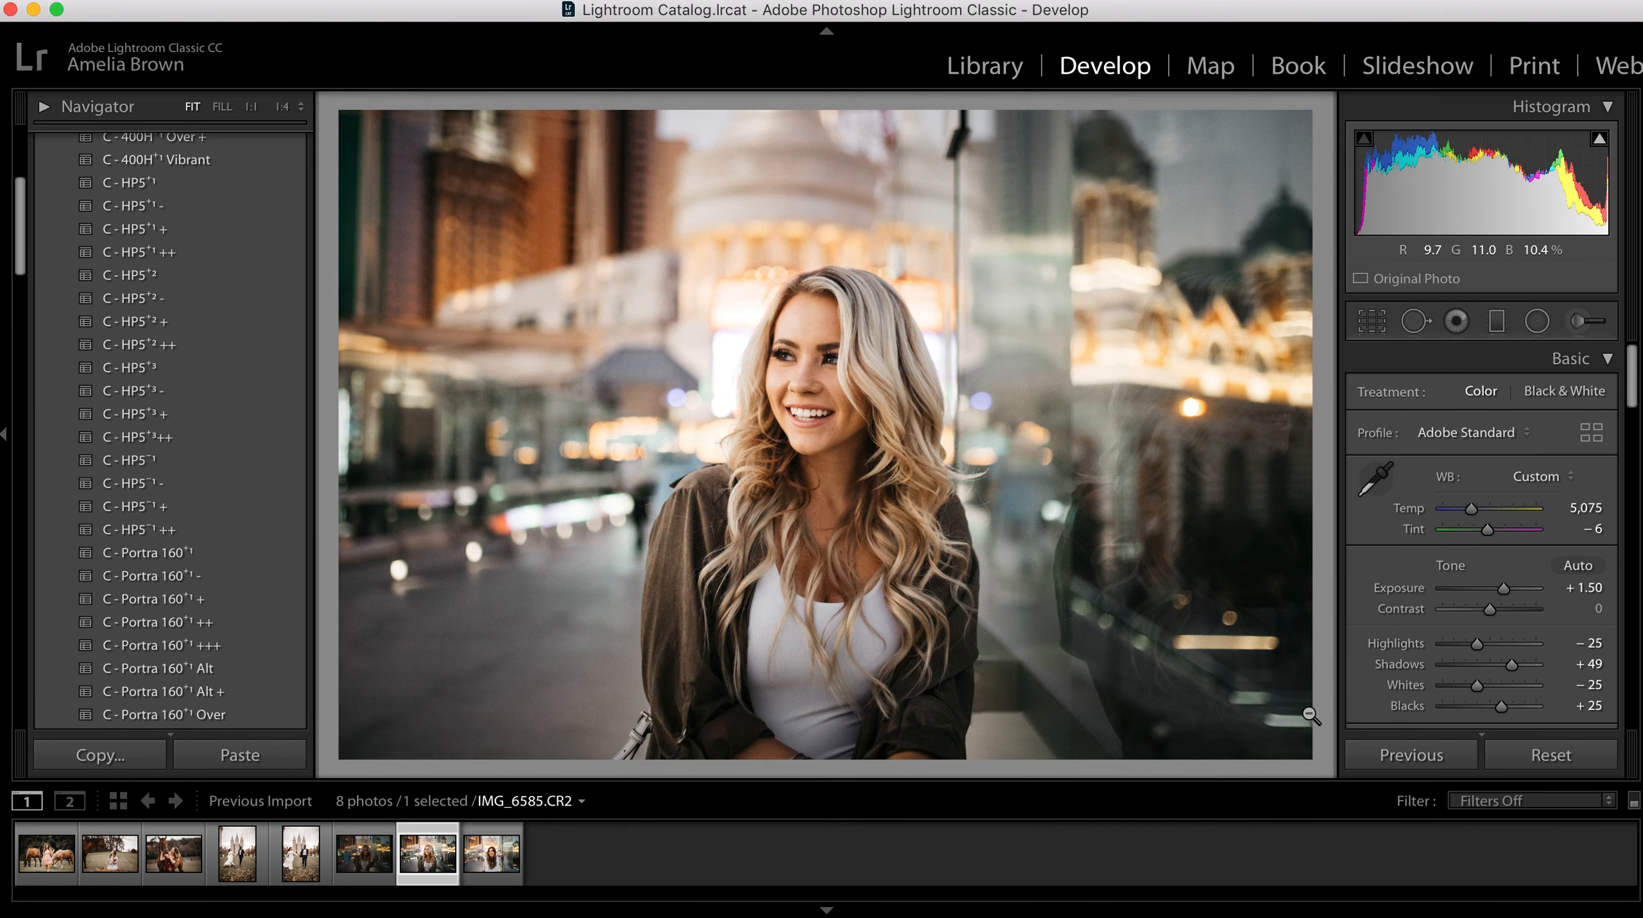
key("Left")
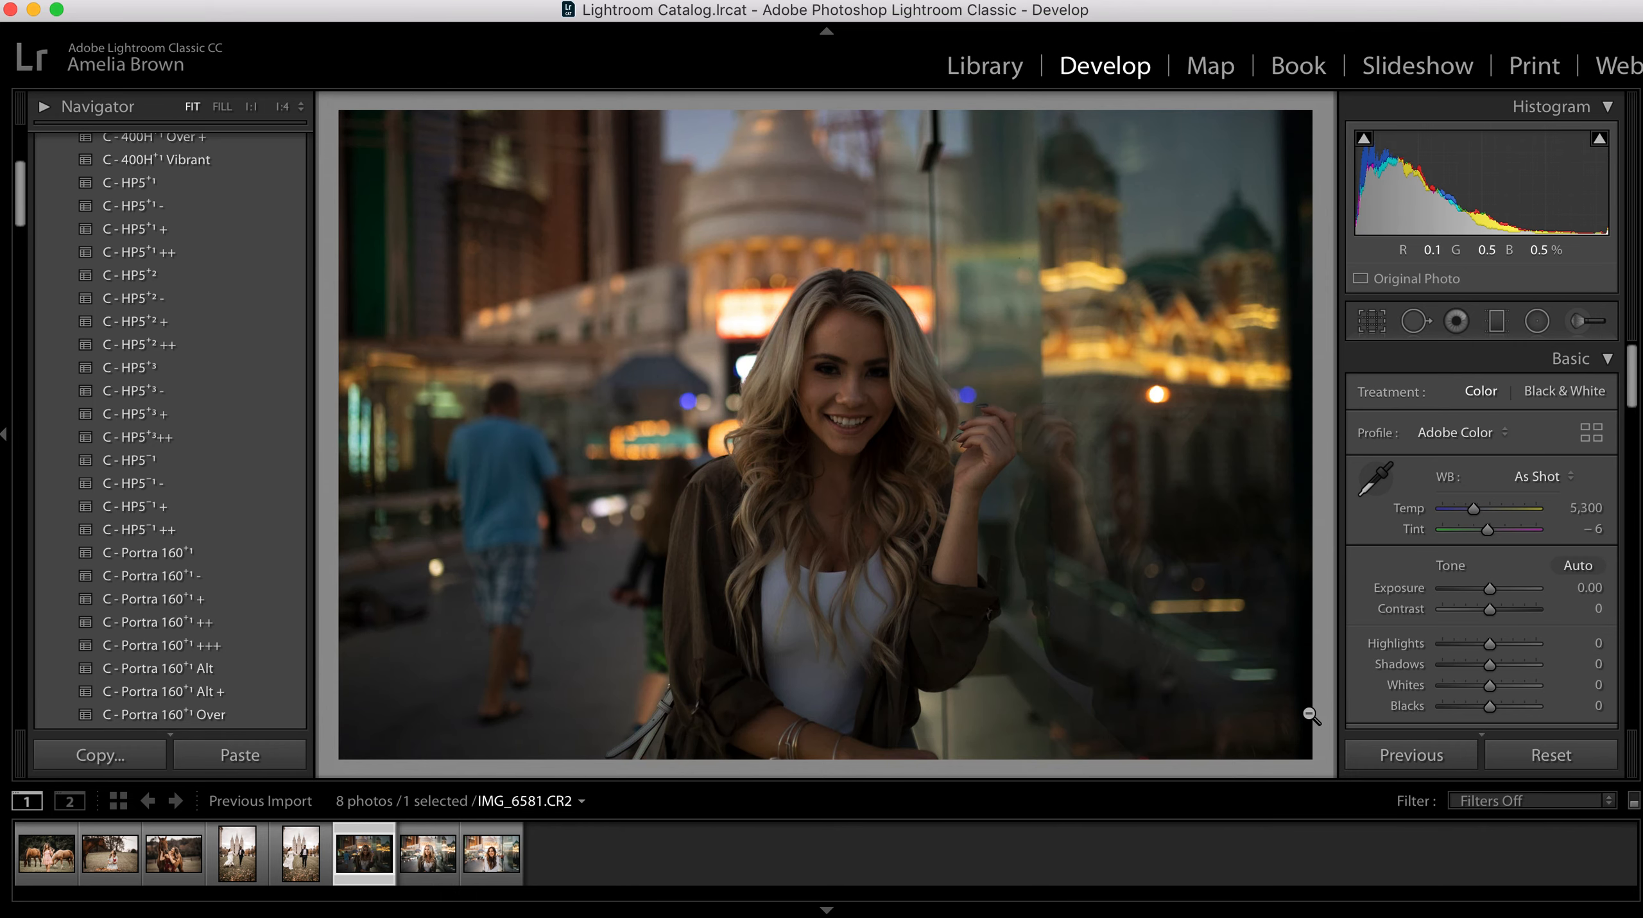
Step: Paste the copied develop settings onto IMG_6581 and set the Spot Removal brush to Clone at size 78
left_click(255, 756)
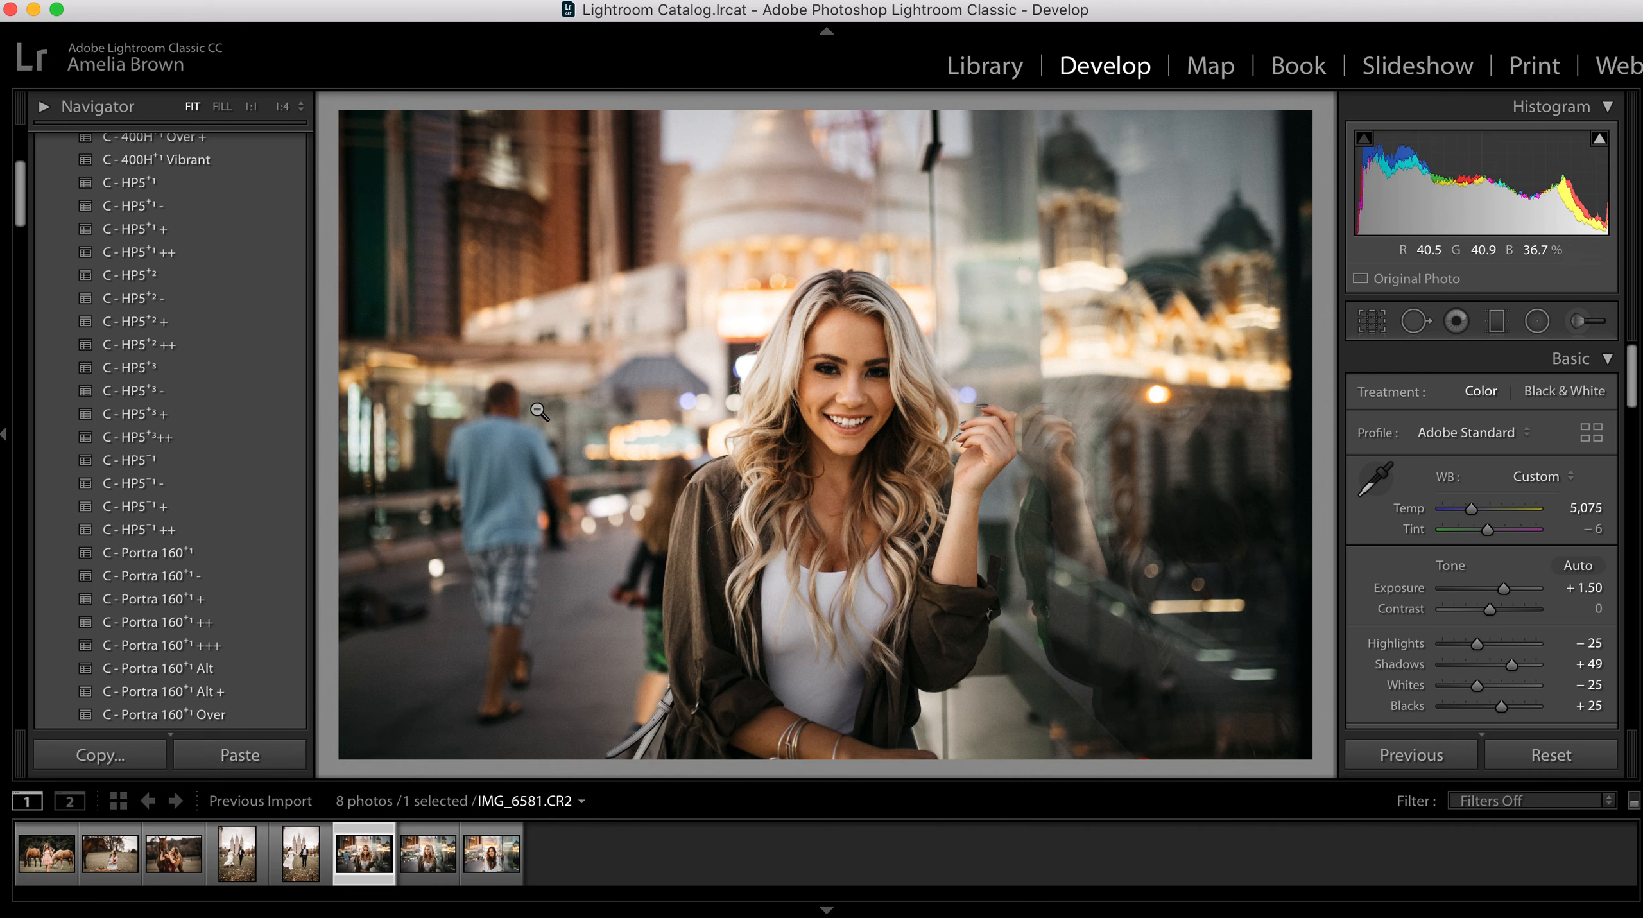
key("q")
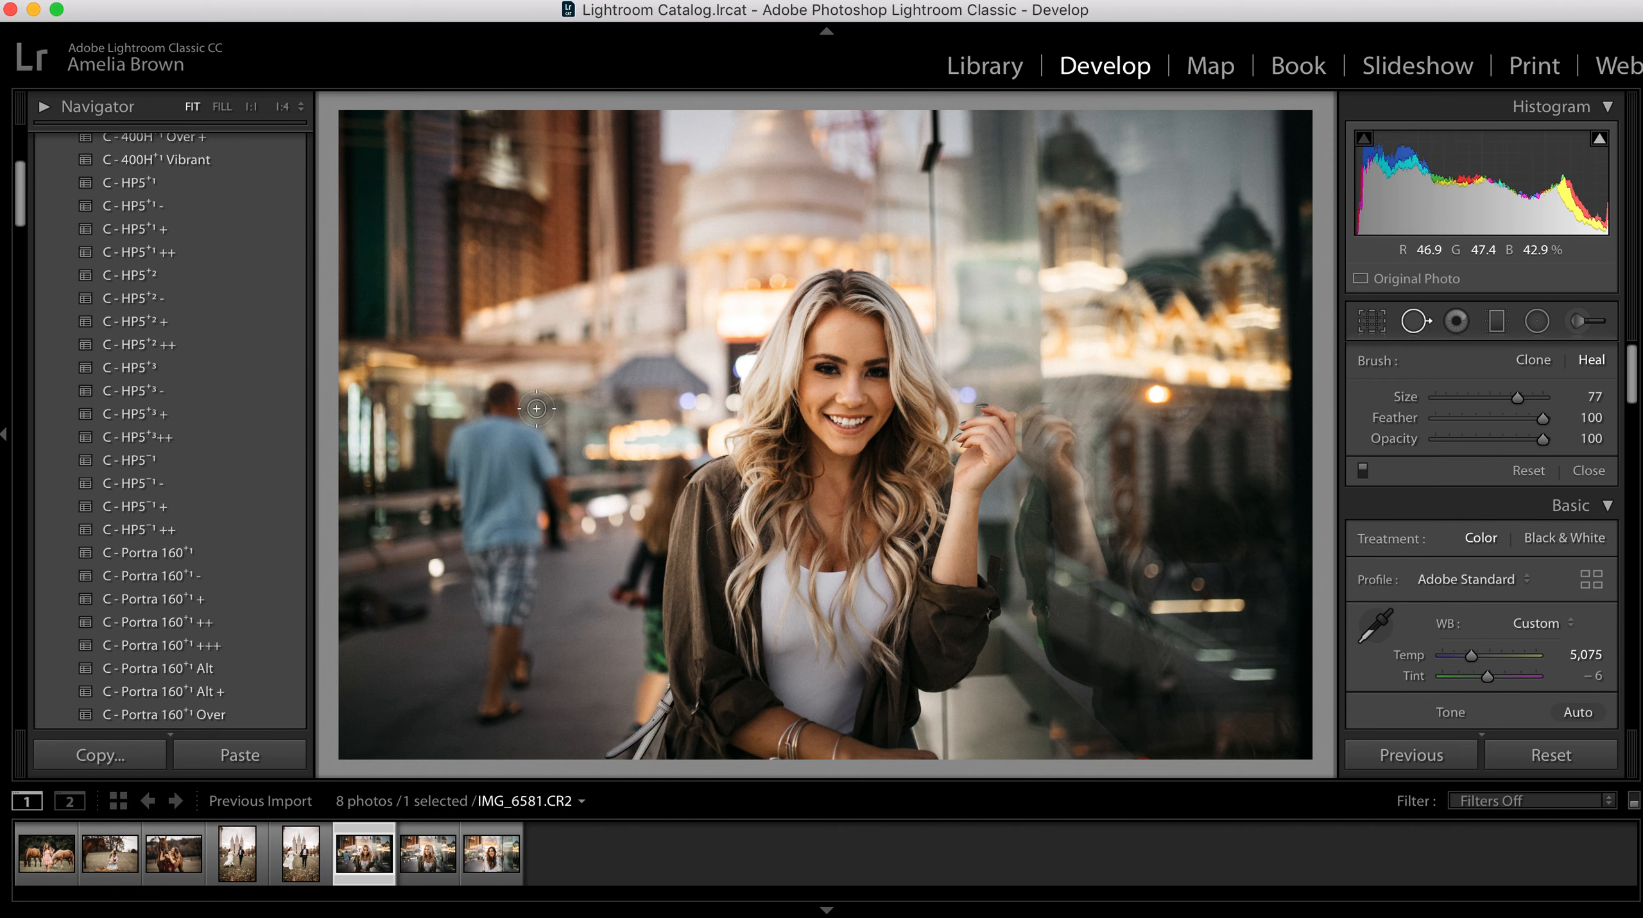
left_click(1544, 364)
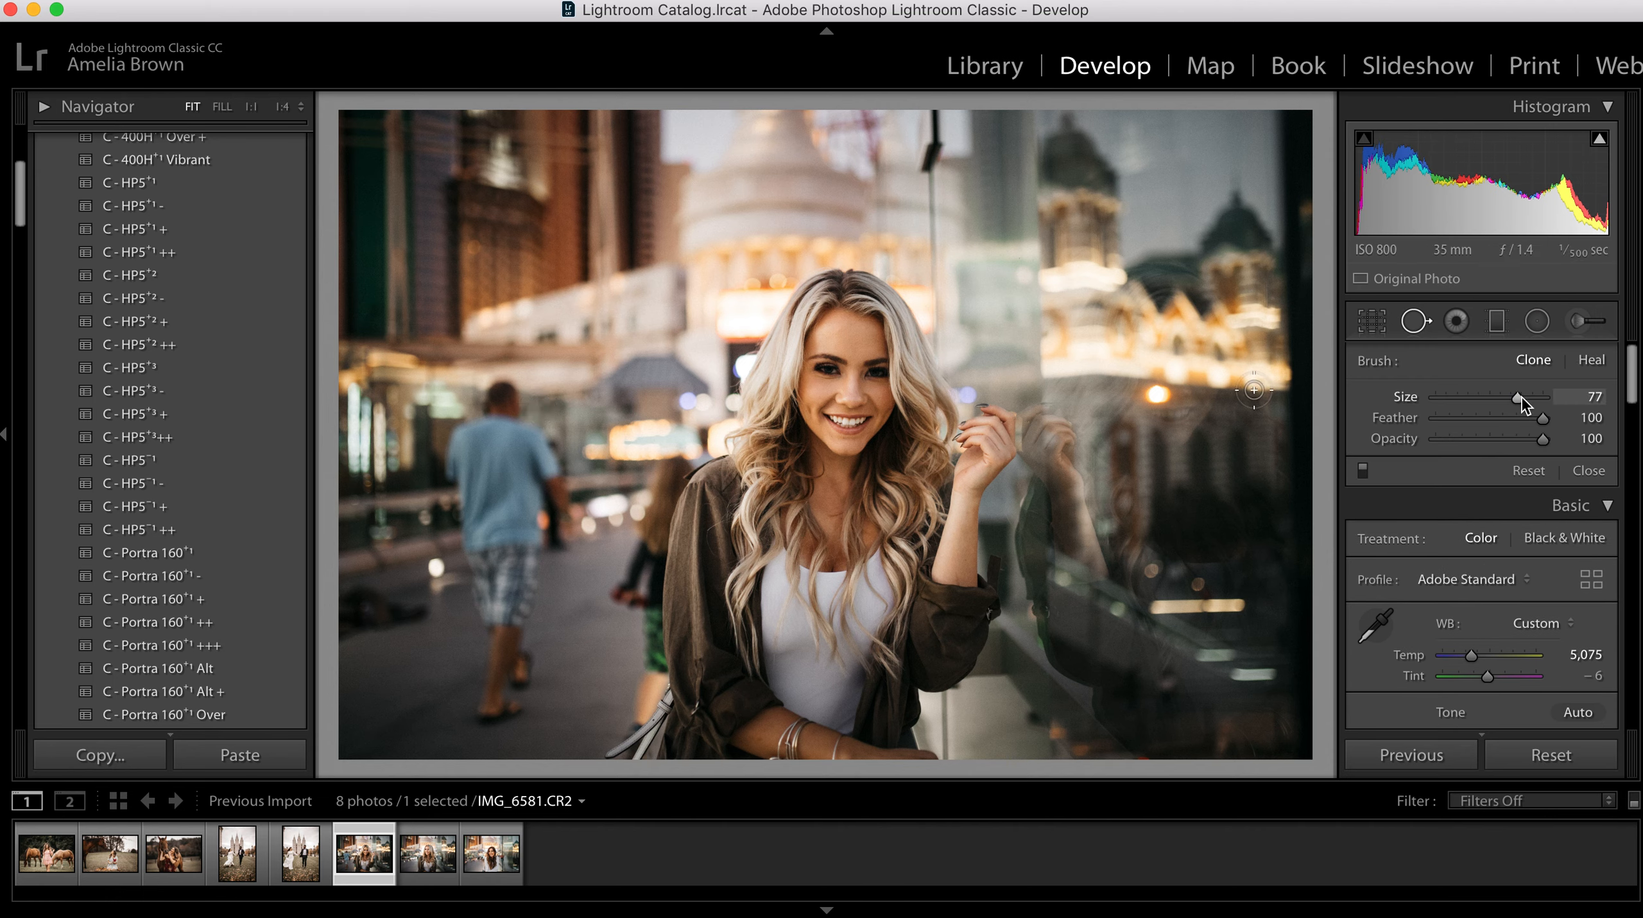
left_click_drag(1518, 396, 1521, 397)
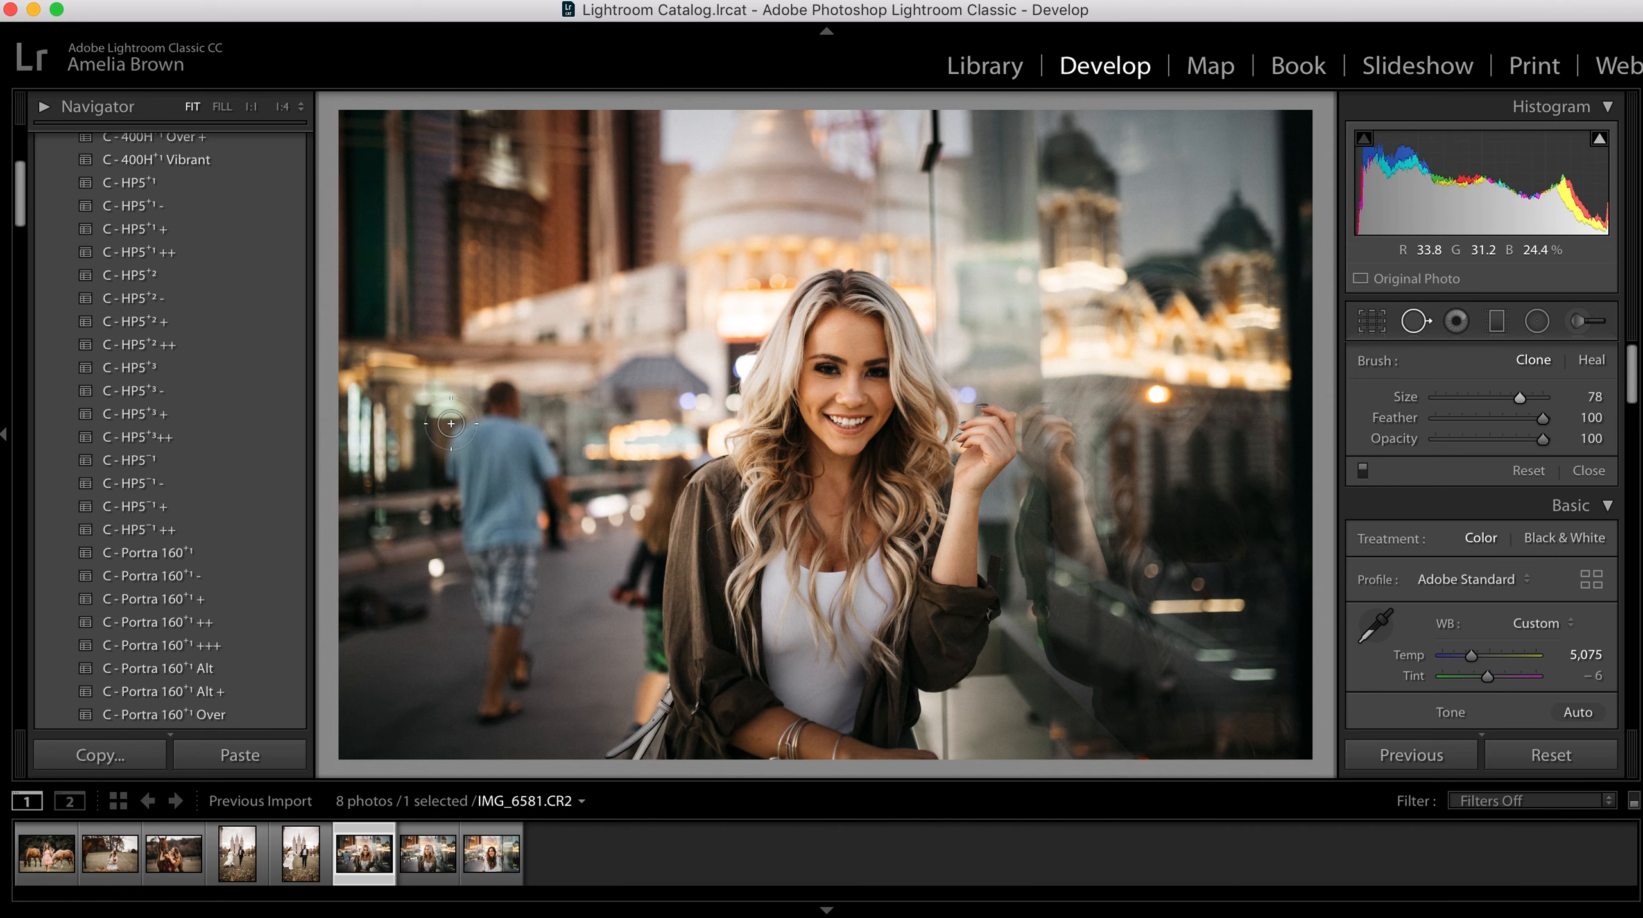
Step: Clone away the head and upper back of the man in the blue shirt, sampling the blurred background to his left
left_click(499, 399)
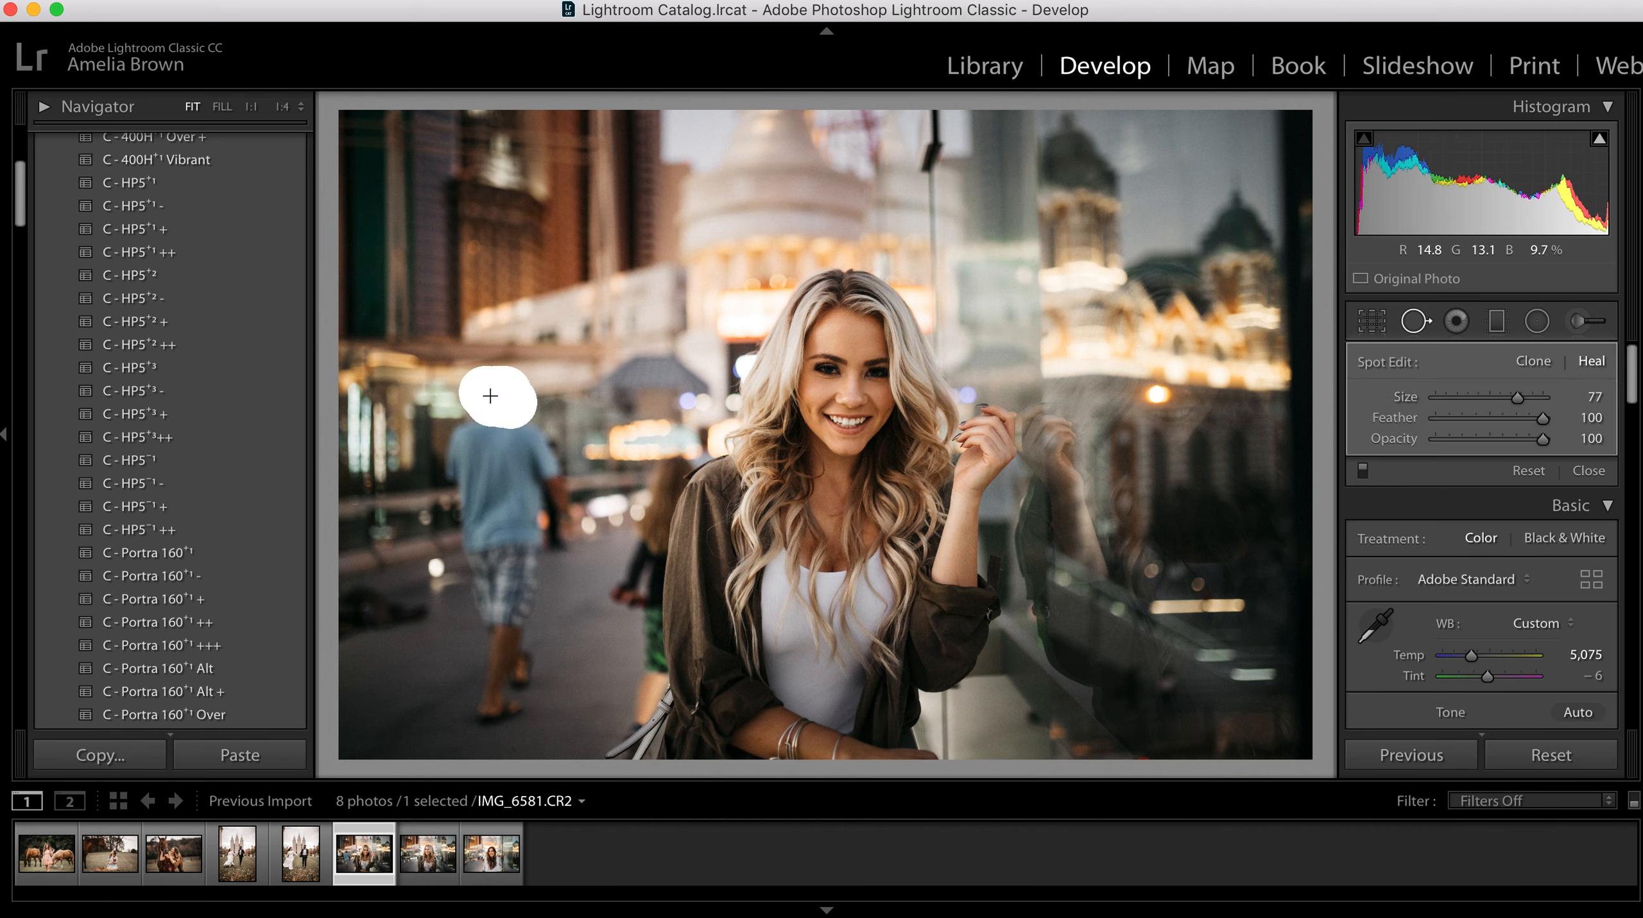
mouse_move(631, 383)
left_mouse_down()
mouse_move(398, 383)
mouse_move(453, 414)
left_mouse_up()
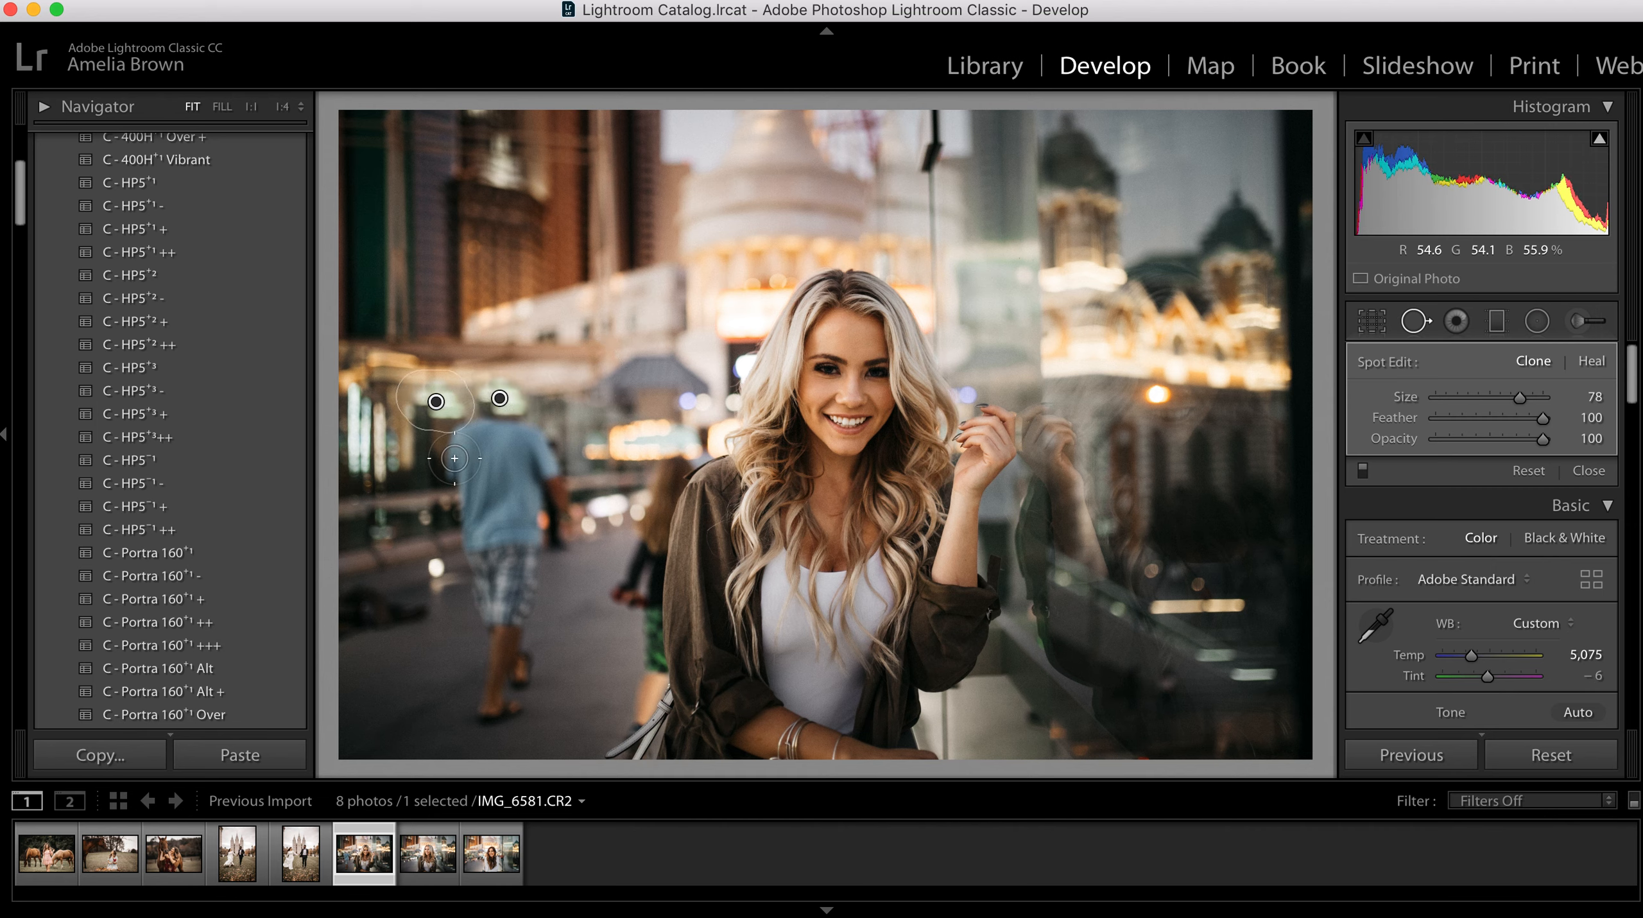
mouse_move(479, 469)
left_mouse_down()
mouse_move(472, 443)
mouse_move(456, 449)
mouse_move(464, 469)
mouse_move(473, 455)
left_mouse_up()
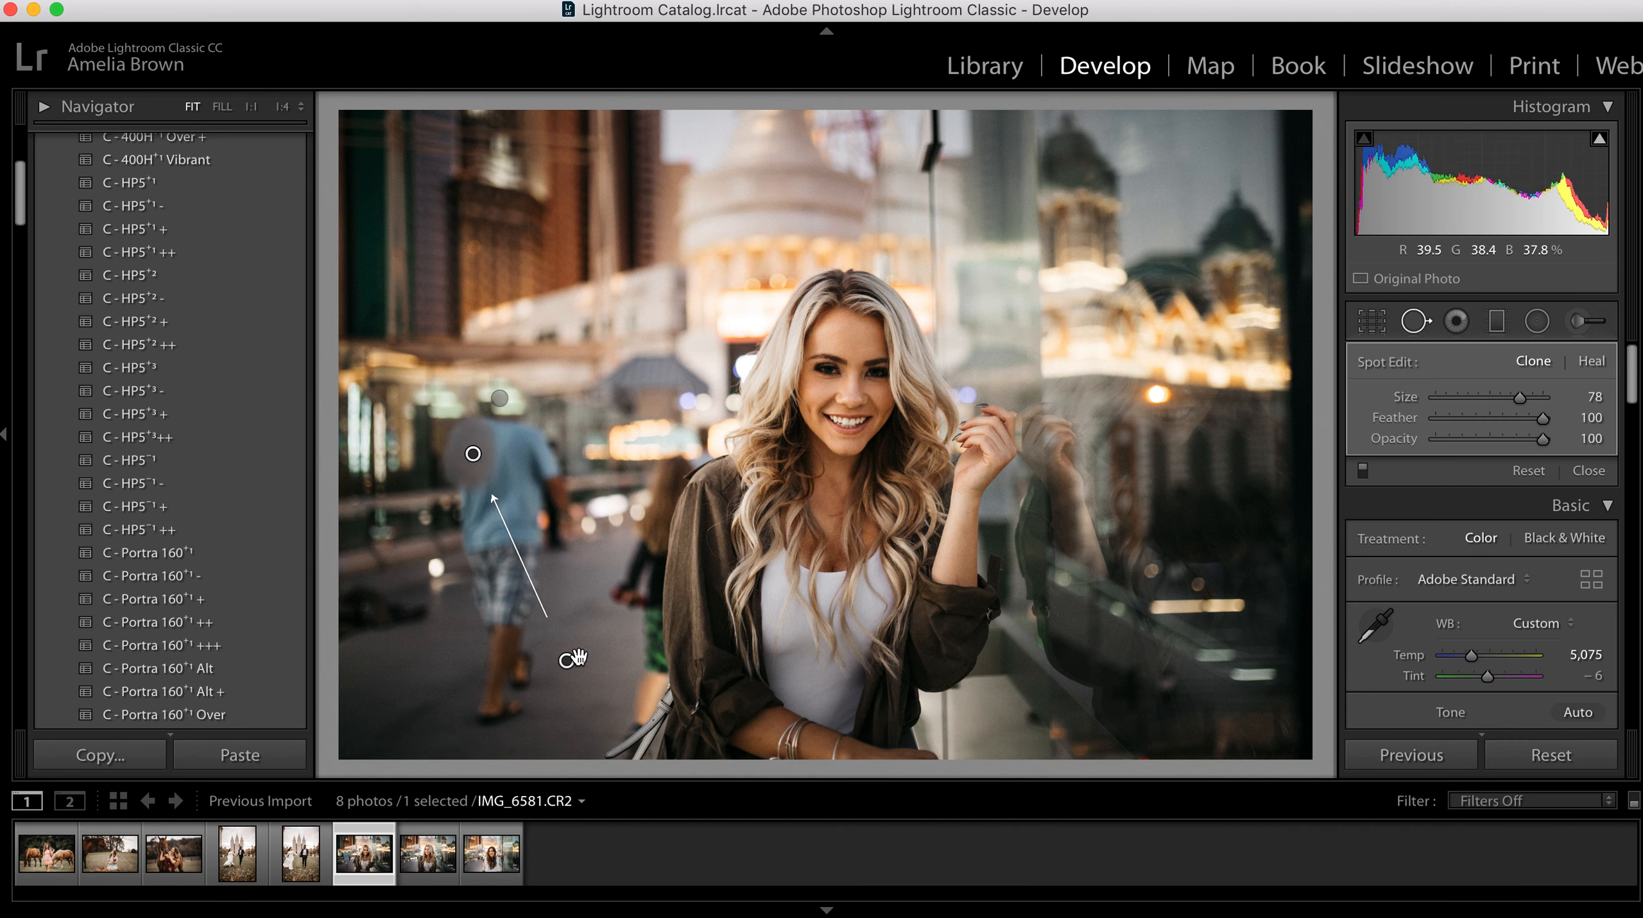
mouse_move(590, 677)
left_mouse_down()
mouse_move(429, 462)
mouse_move(507, 468)
mouse_move(511, 422)
mouse_move(545, 457)
left_mouse_up()
left_click_drag(505, 604, 451, 432)
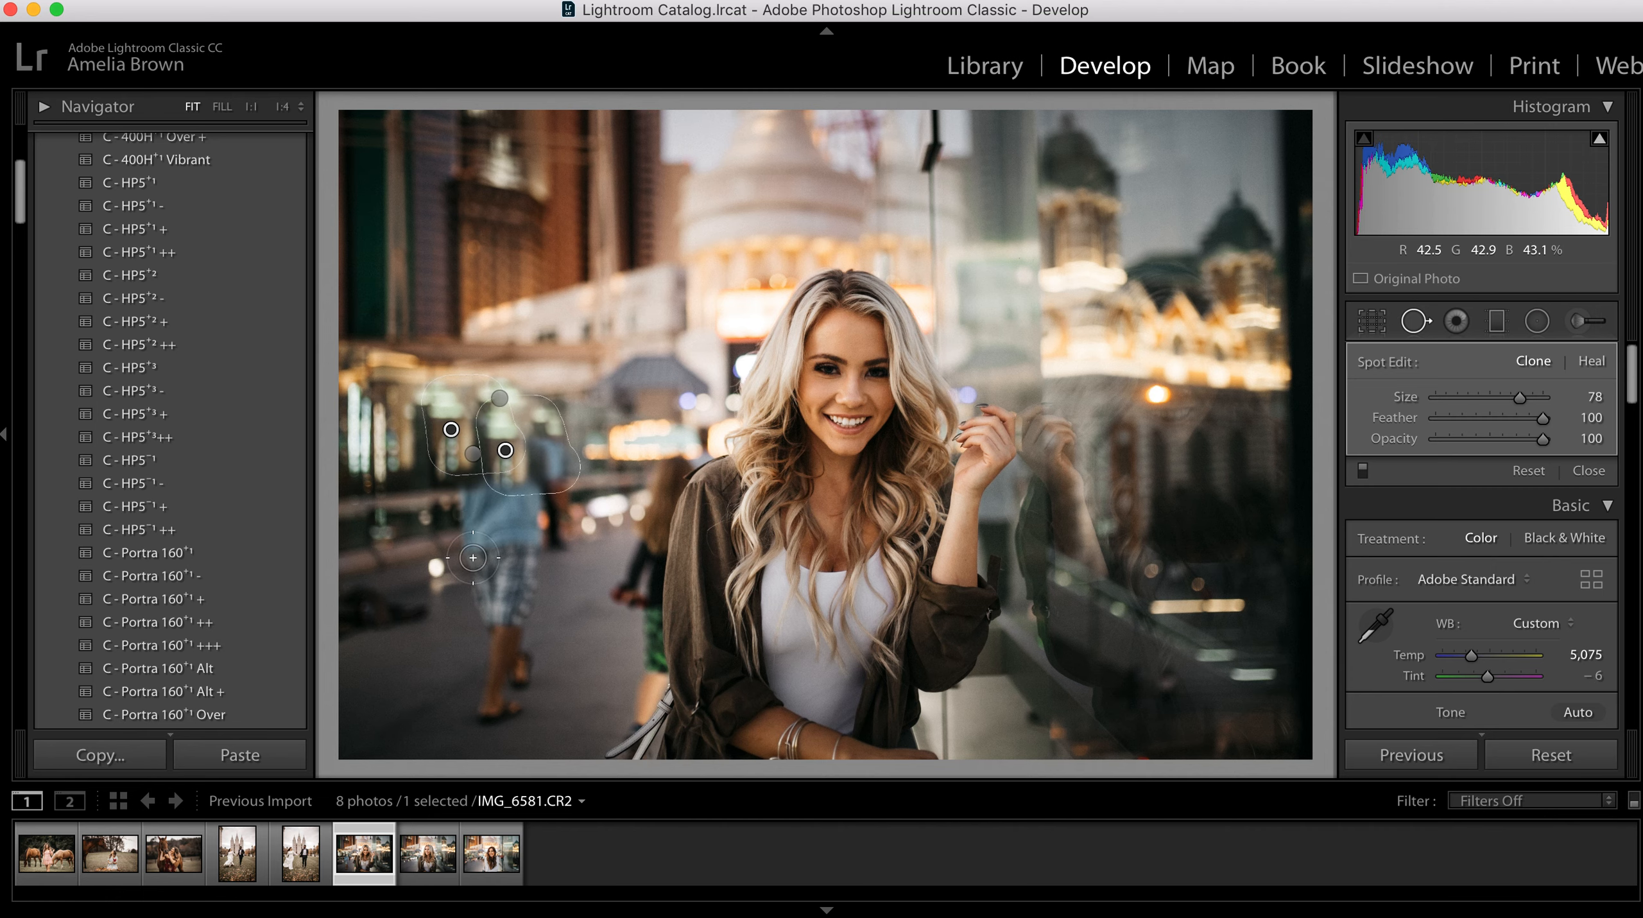
Step: Clone away the man's lower shirt and right arm, sampling the railing and lights on either side of him
left_click_drag(473, 494, 478, 565)
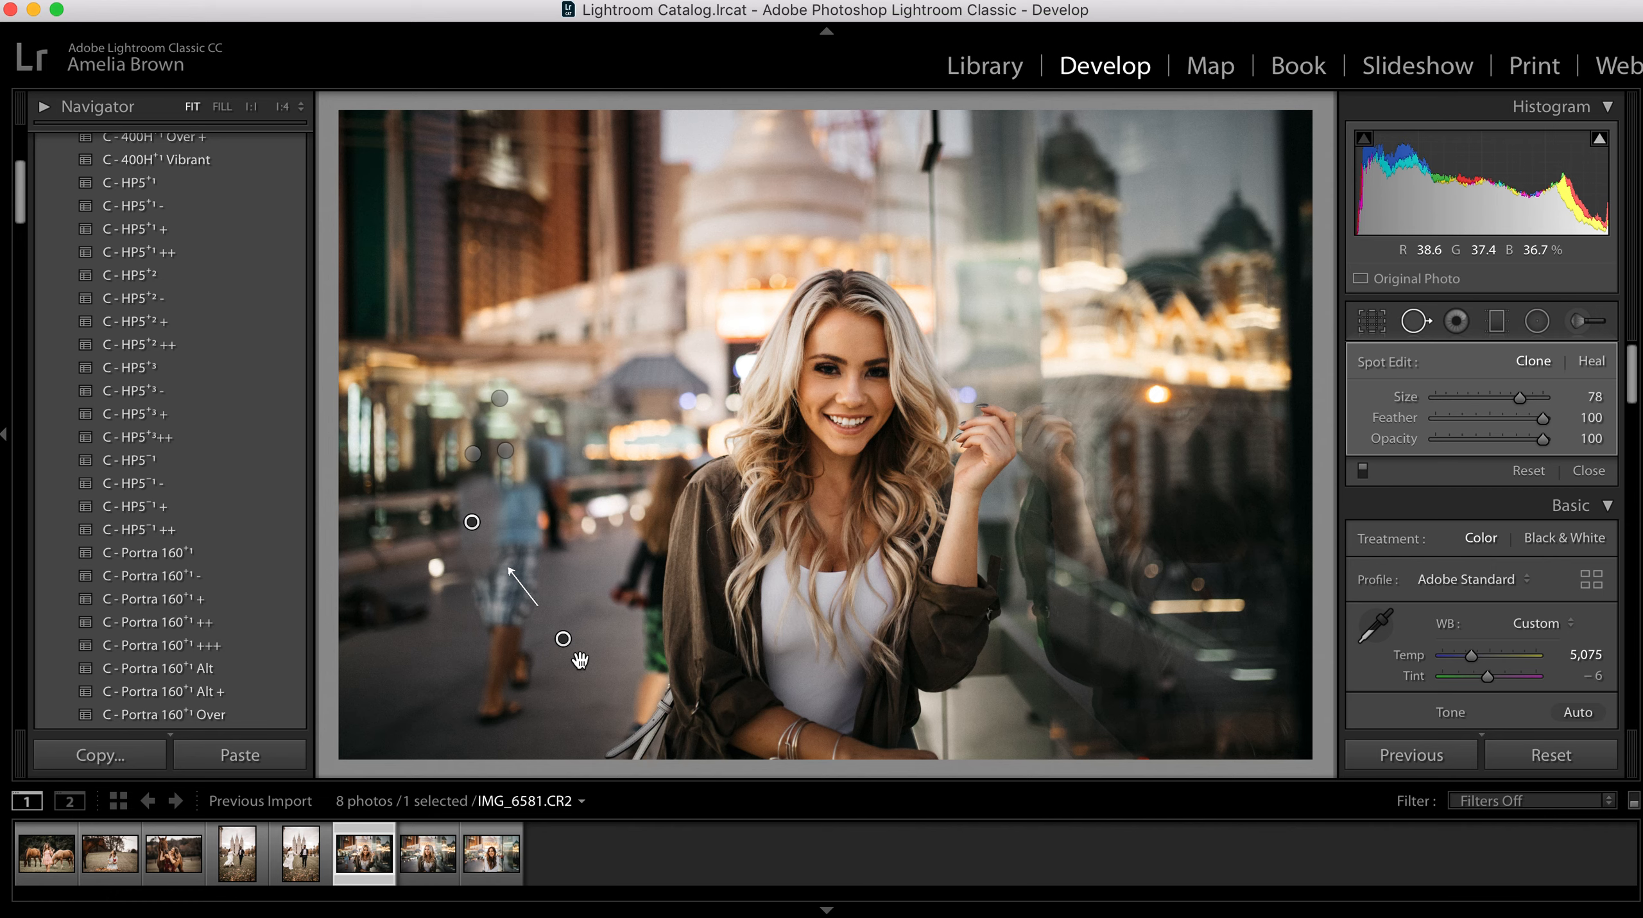
left_click_drag(458, 536, 435, 550)
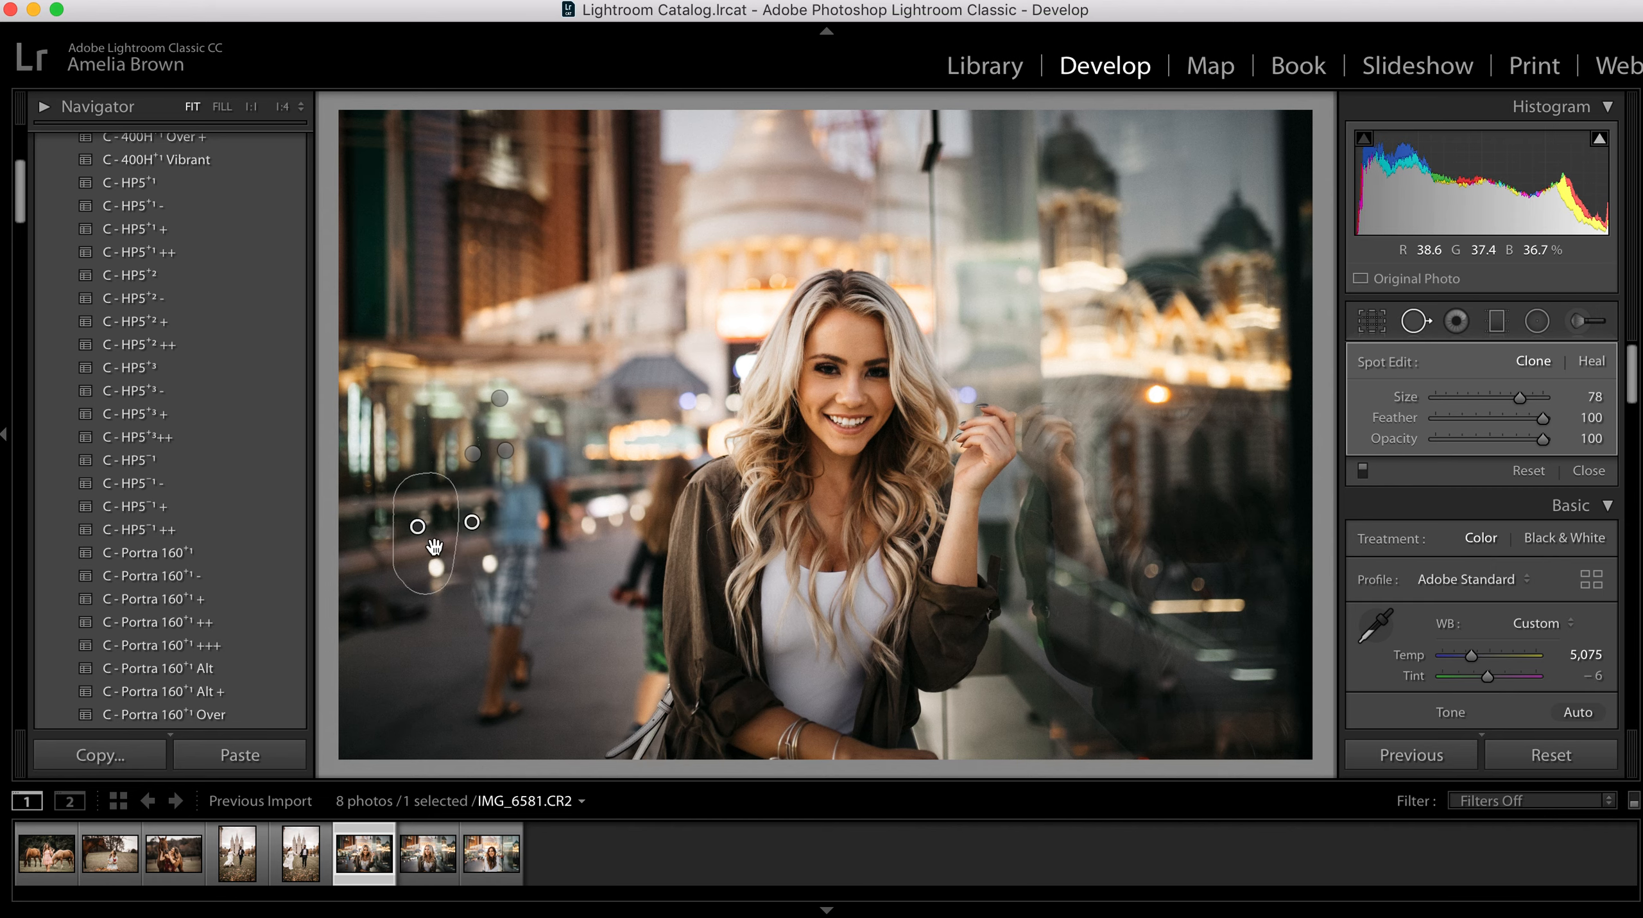
left_click(547, 540)
mouse_move(507, 536)
left_mouse_down()
mouse_move(521, 490)
mouse_move(528, 528)
left_mouse_up()
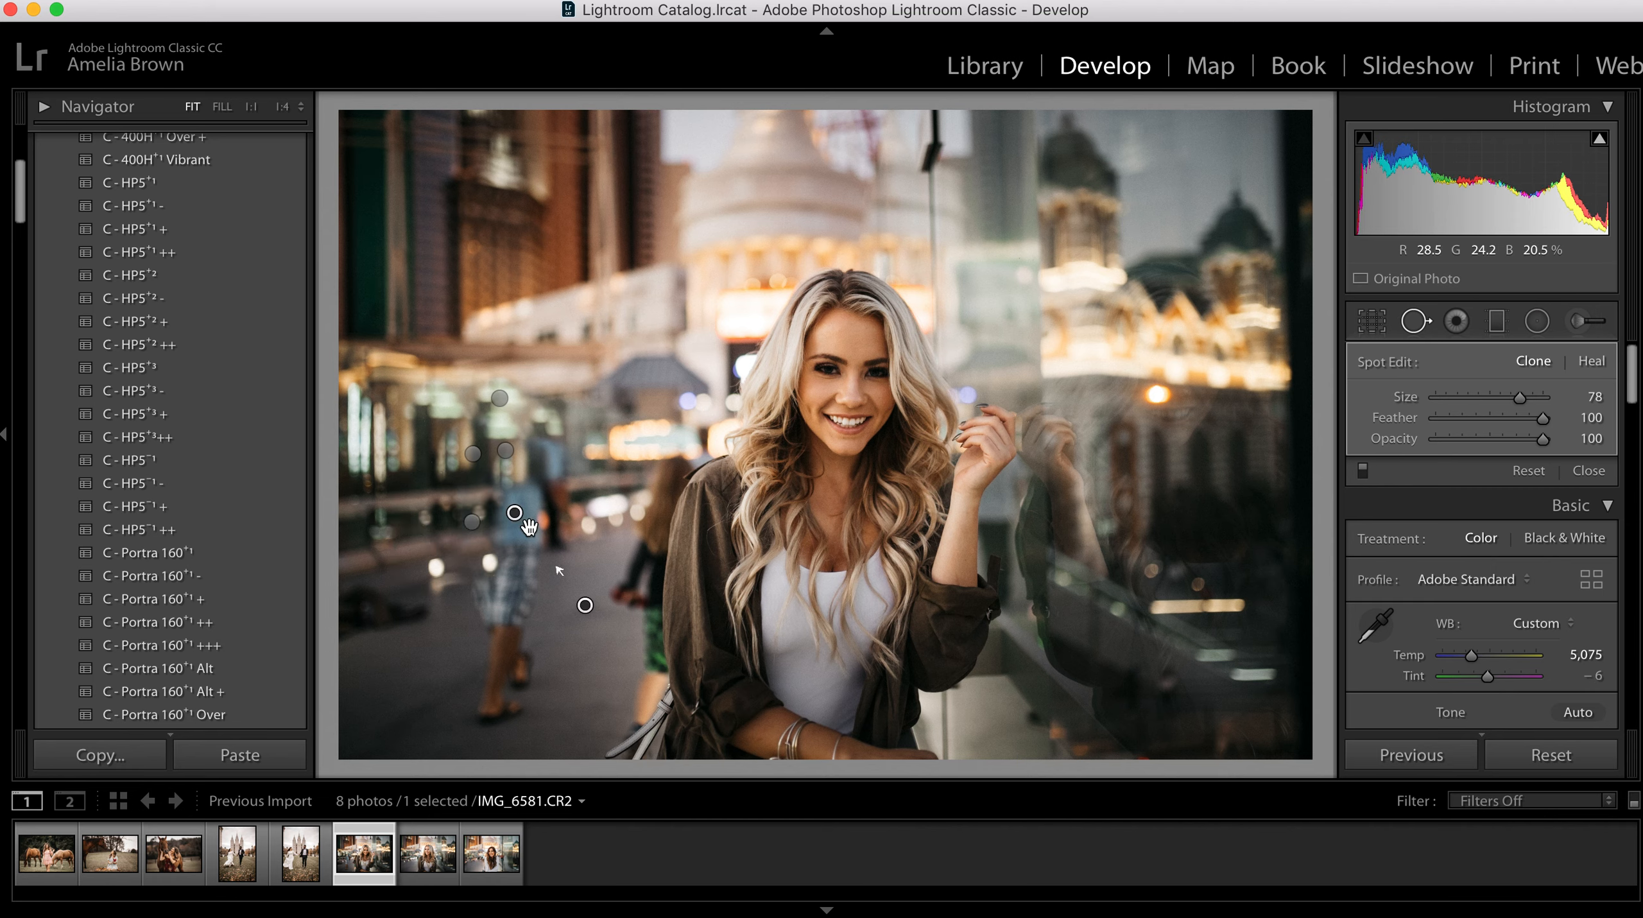
left_click_drag(600, 635, 457, 553)
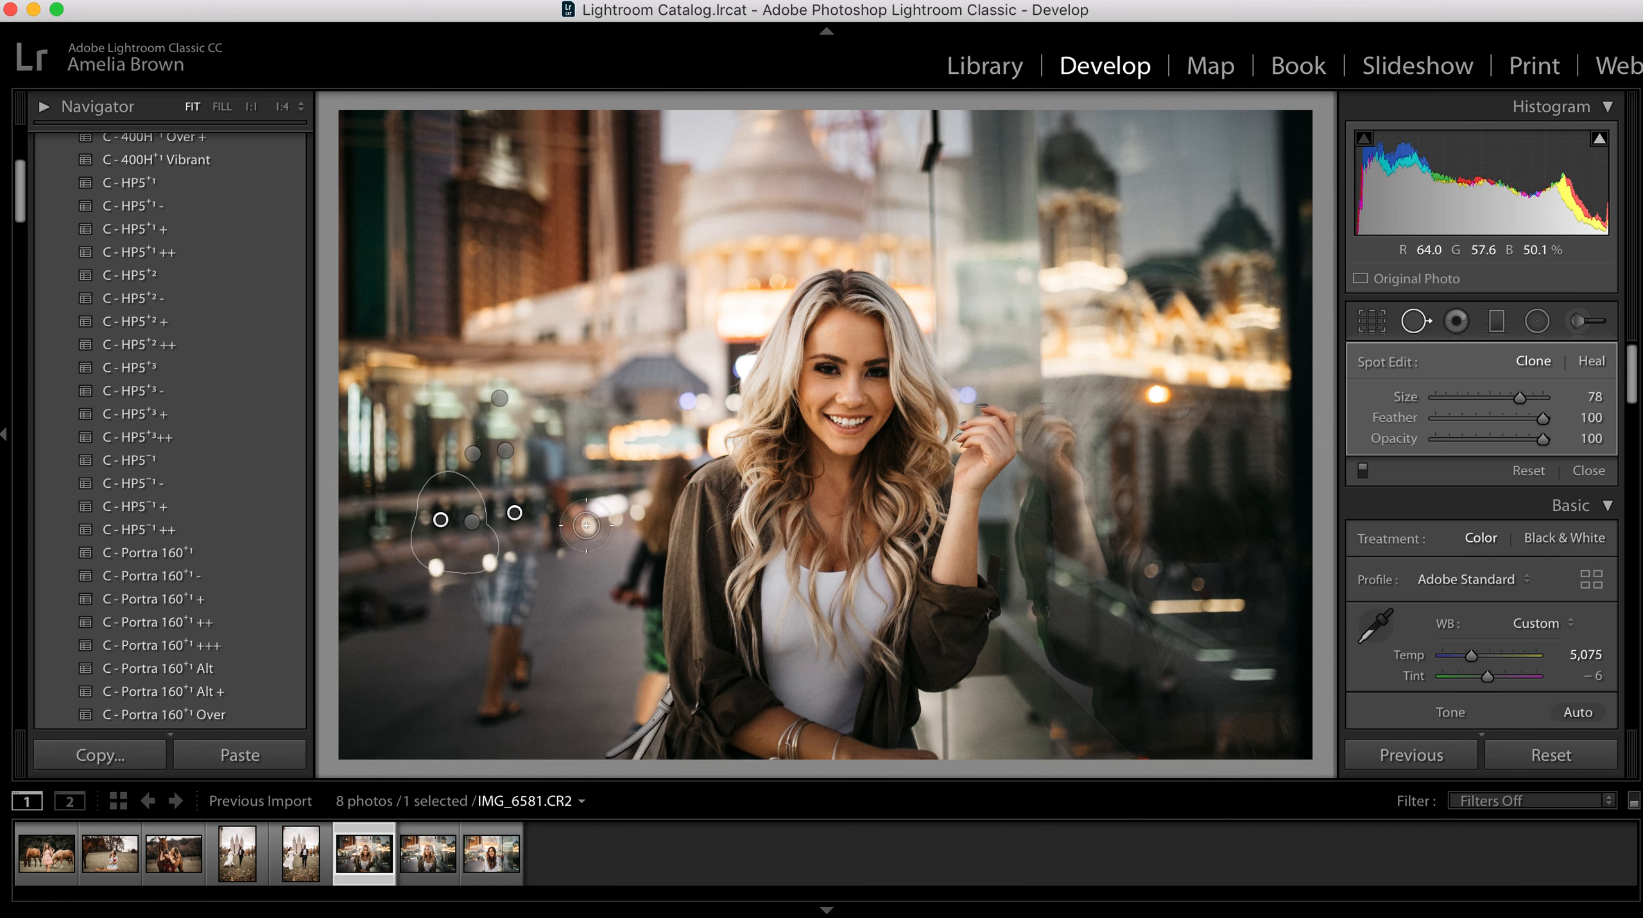
left_click_drag(555, 518, 563, 498)
left_click_drag(578, 665, 607, 523)
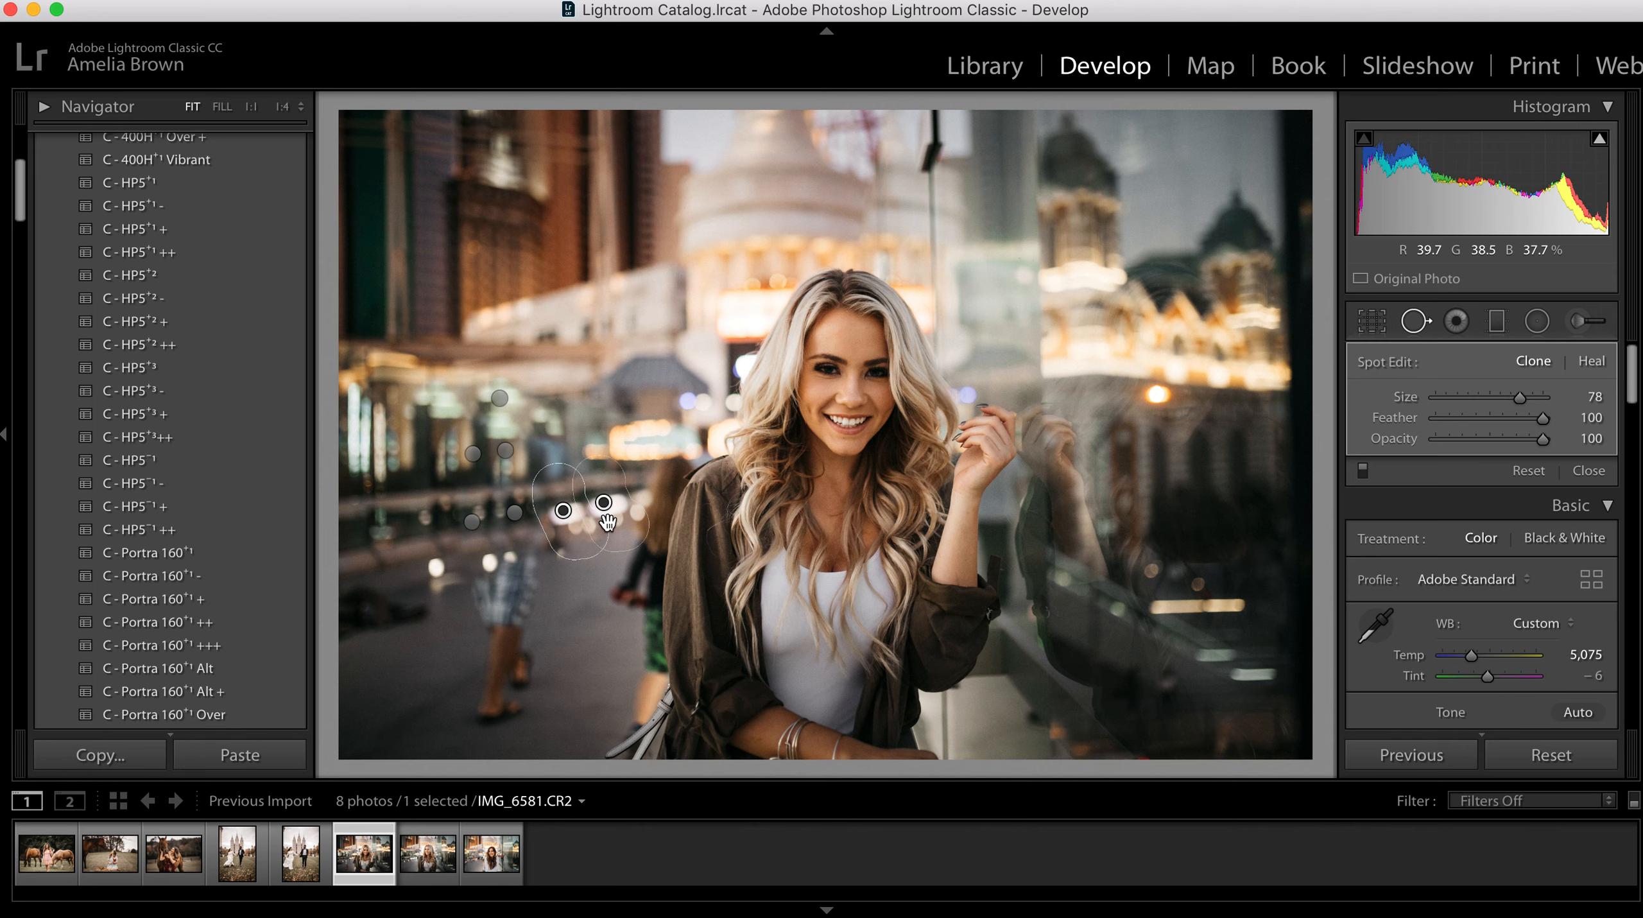
key("q")
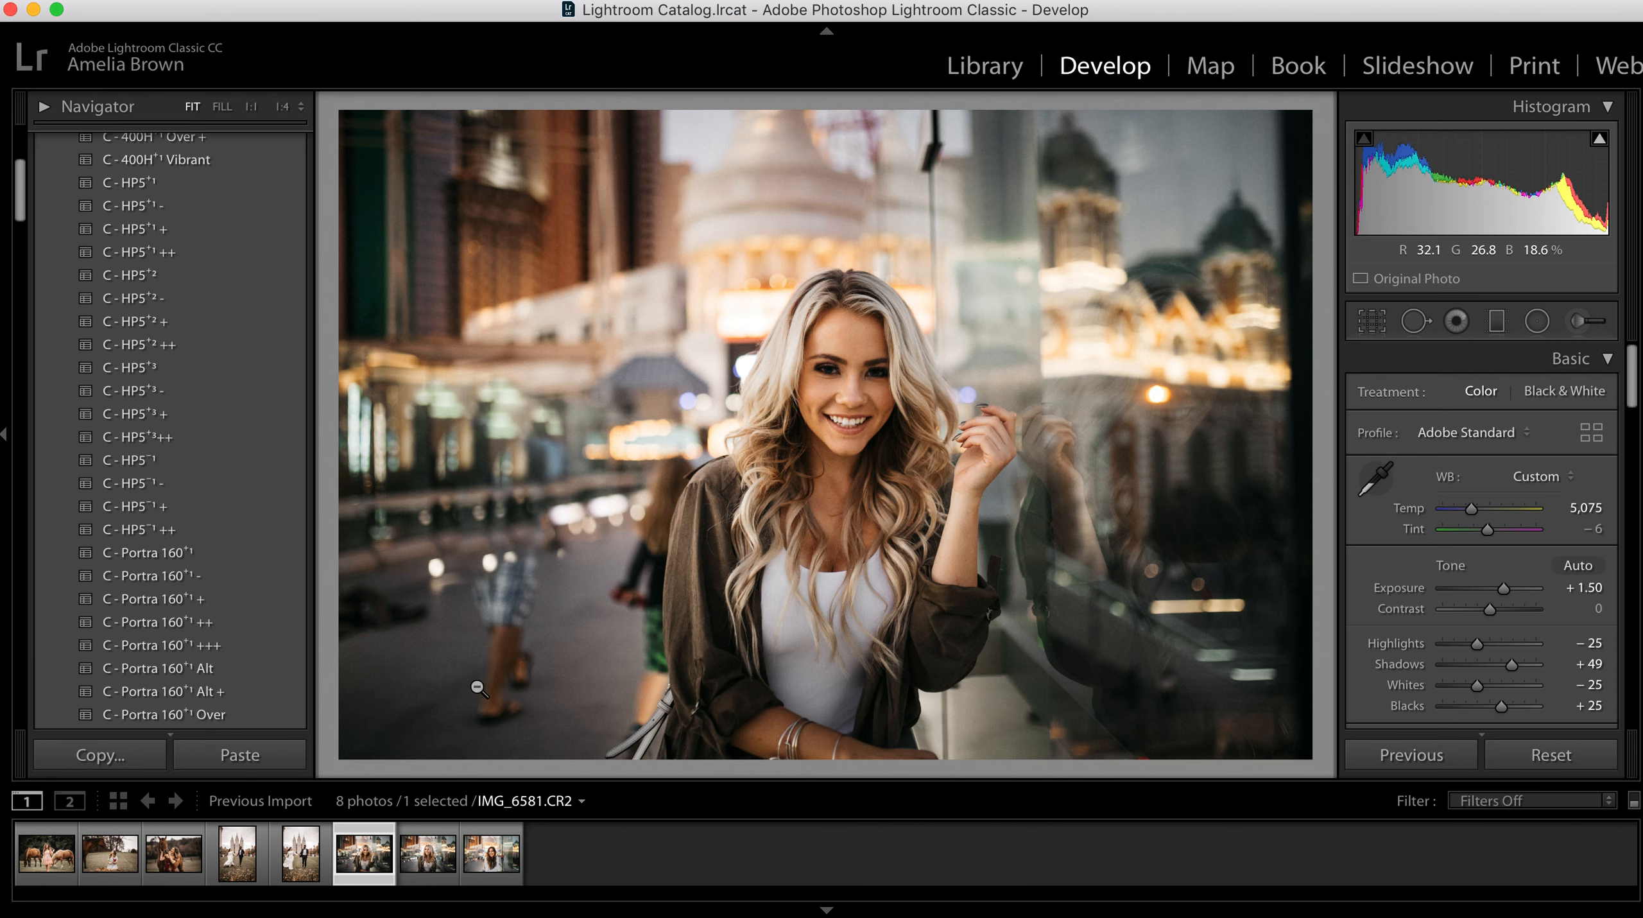
Step: Clone away the man's feet, legs and shorts and the dark patch near the photo's left edge, sampling clear pavement
key("q")
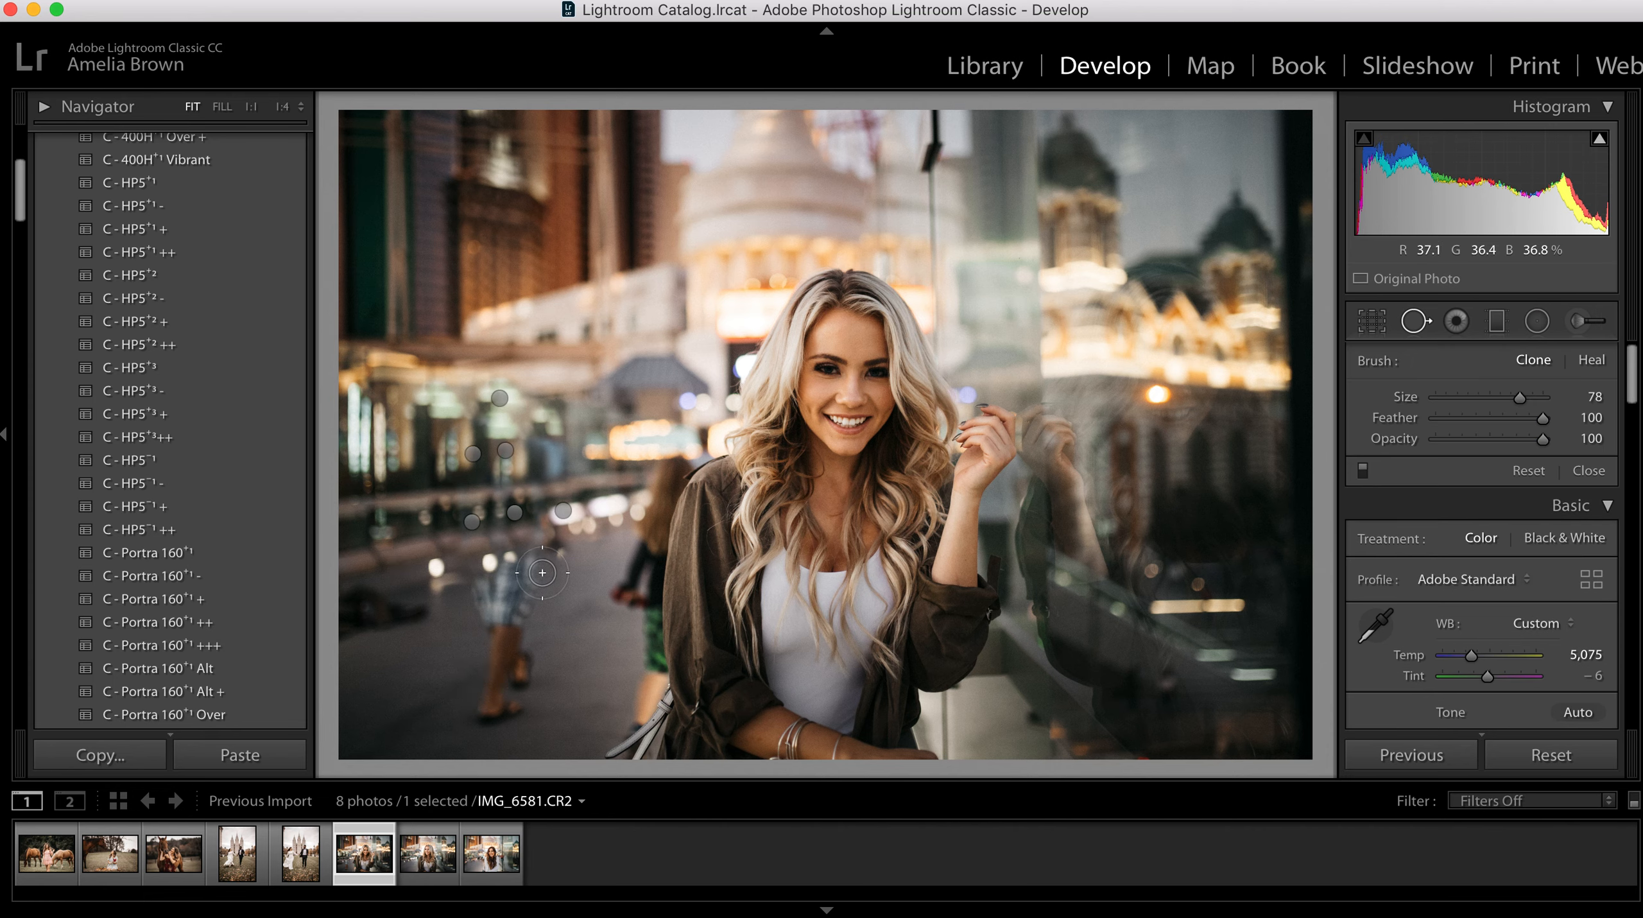
mouse_move(476, 715)
left_mouse_down()
mouse_move(522, 665)
mouse_move(504, 714)
left_mouse_up()
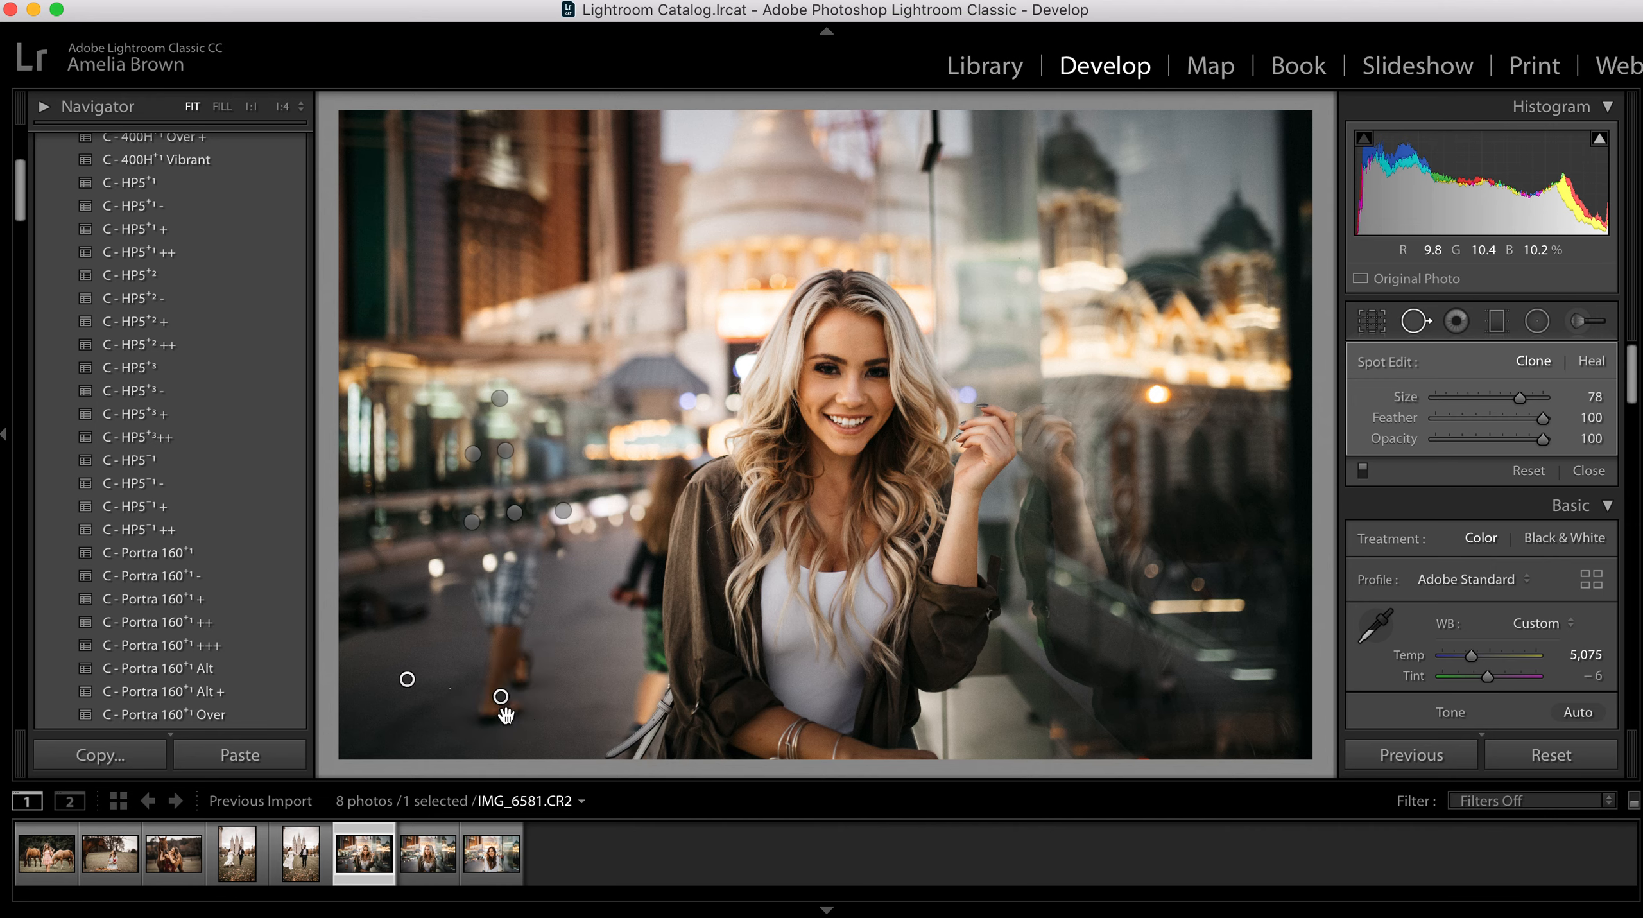
mouse_move(494, 636)
left_mouse_down()
mouse_move(535, 614)
mouse_move(528, 638)
mouse_move(484, 610)
mouse_move(540, 573)
left_mouse_up()
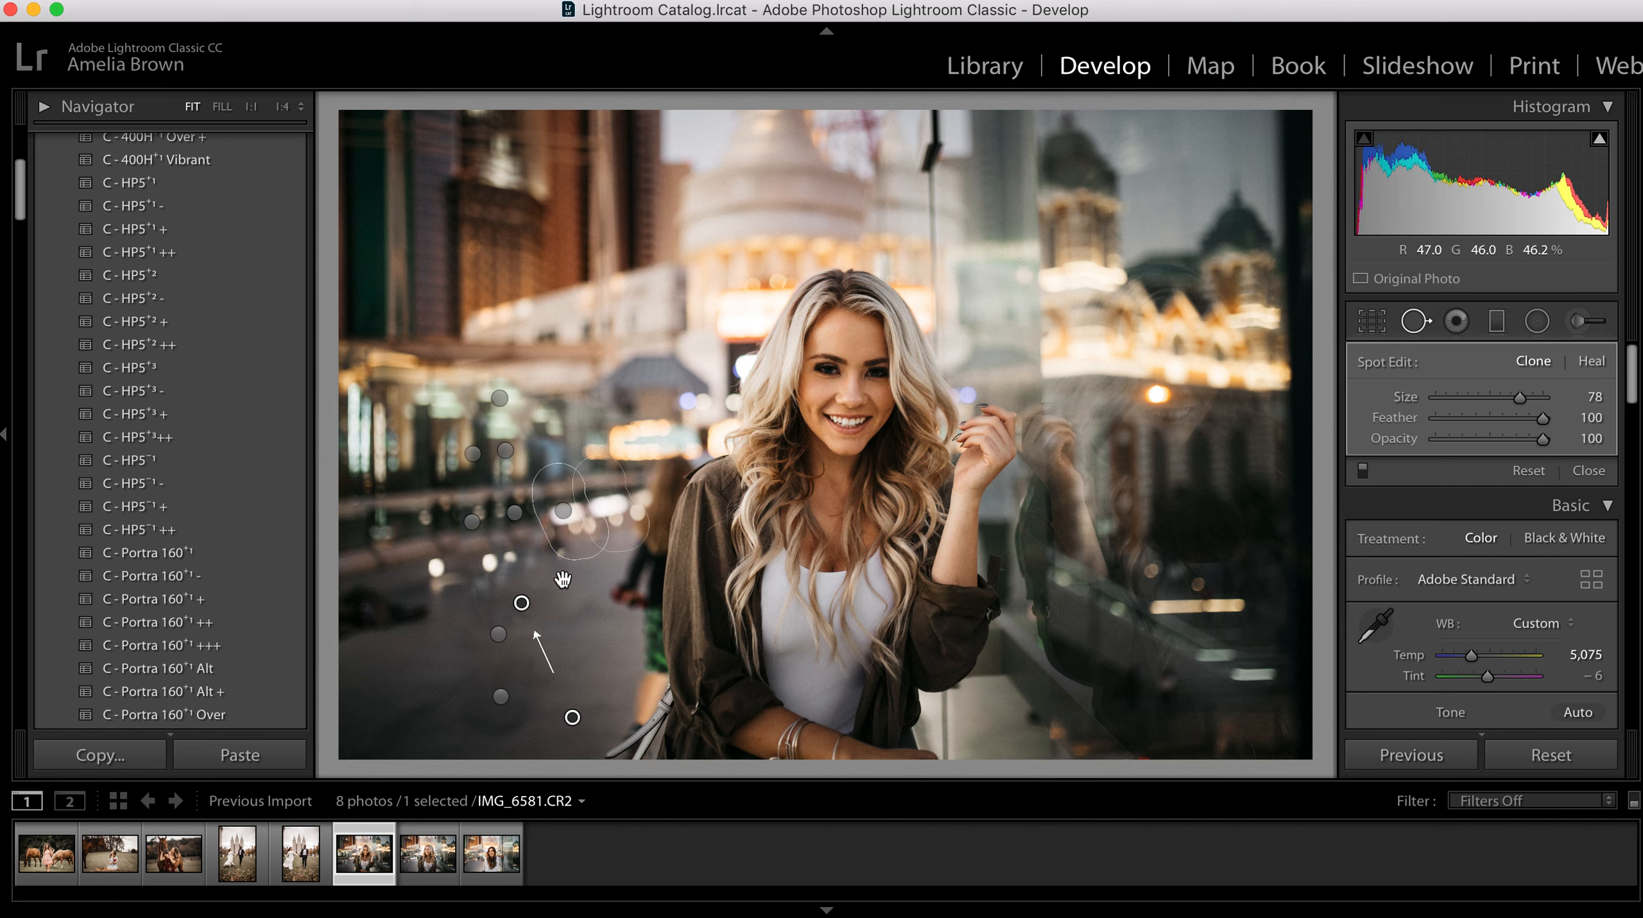
left_click_drag(464, 586, 583, 558)
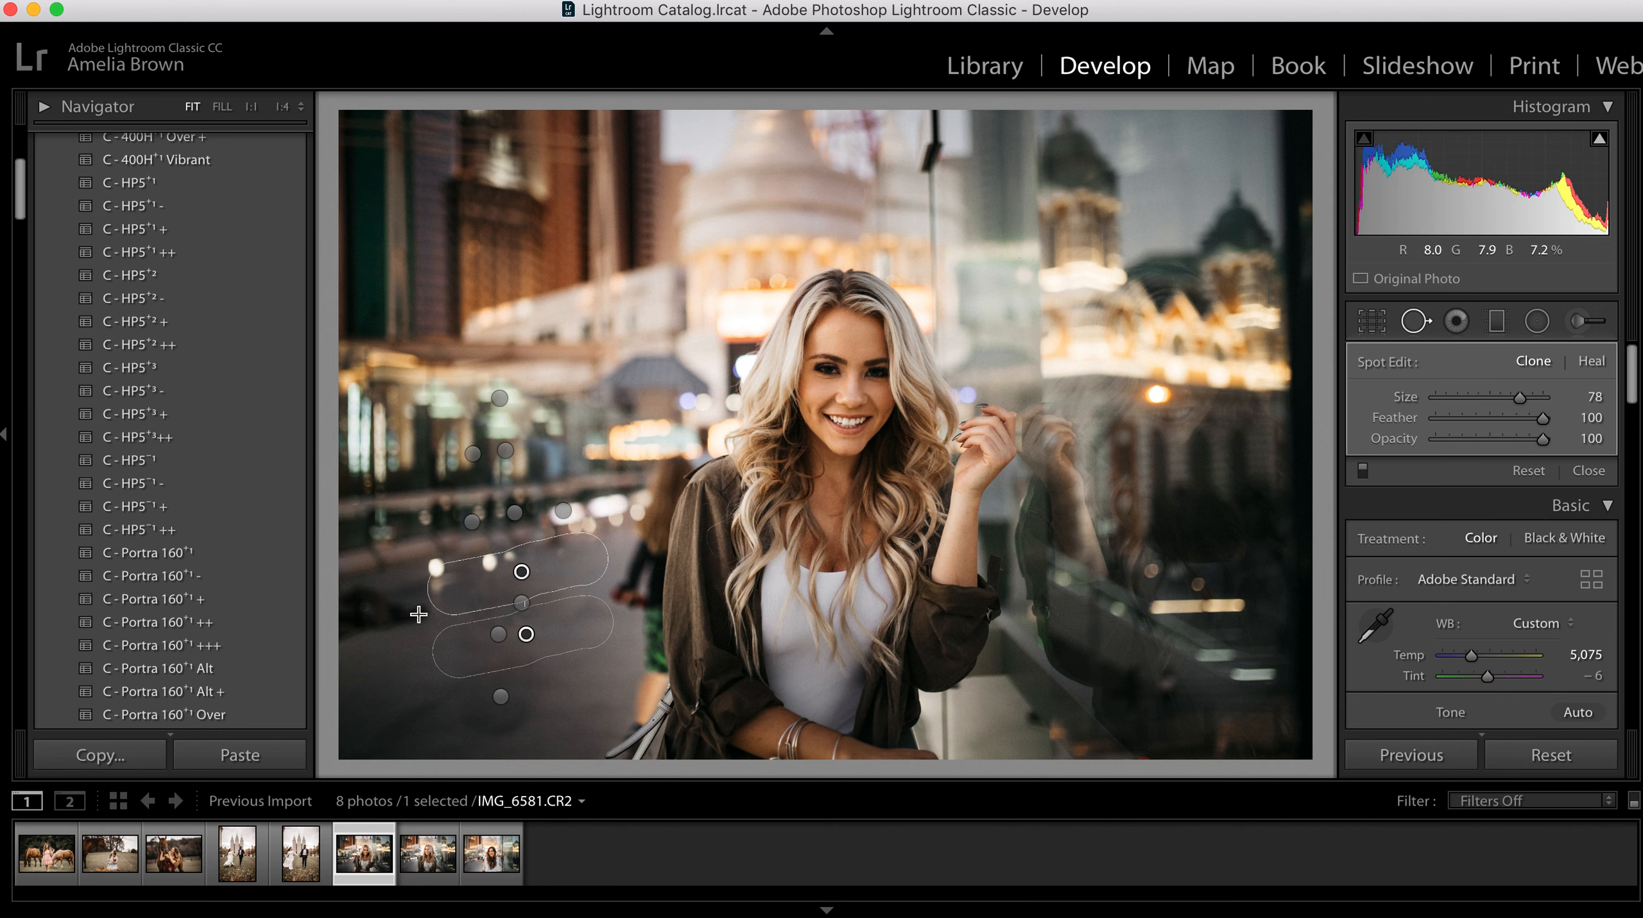
mouse_move(399, 612)
left_mouse_down()
mouse_move(358, 625)
mouse_move(393, 612)
mouse_move(345, 625)
mouse_move(354, 597)
mouse_move(412, 611)
mouse_move(369, 650)
left_mouse_up()
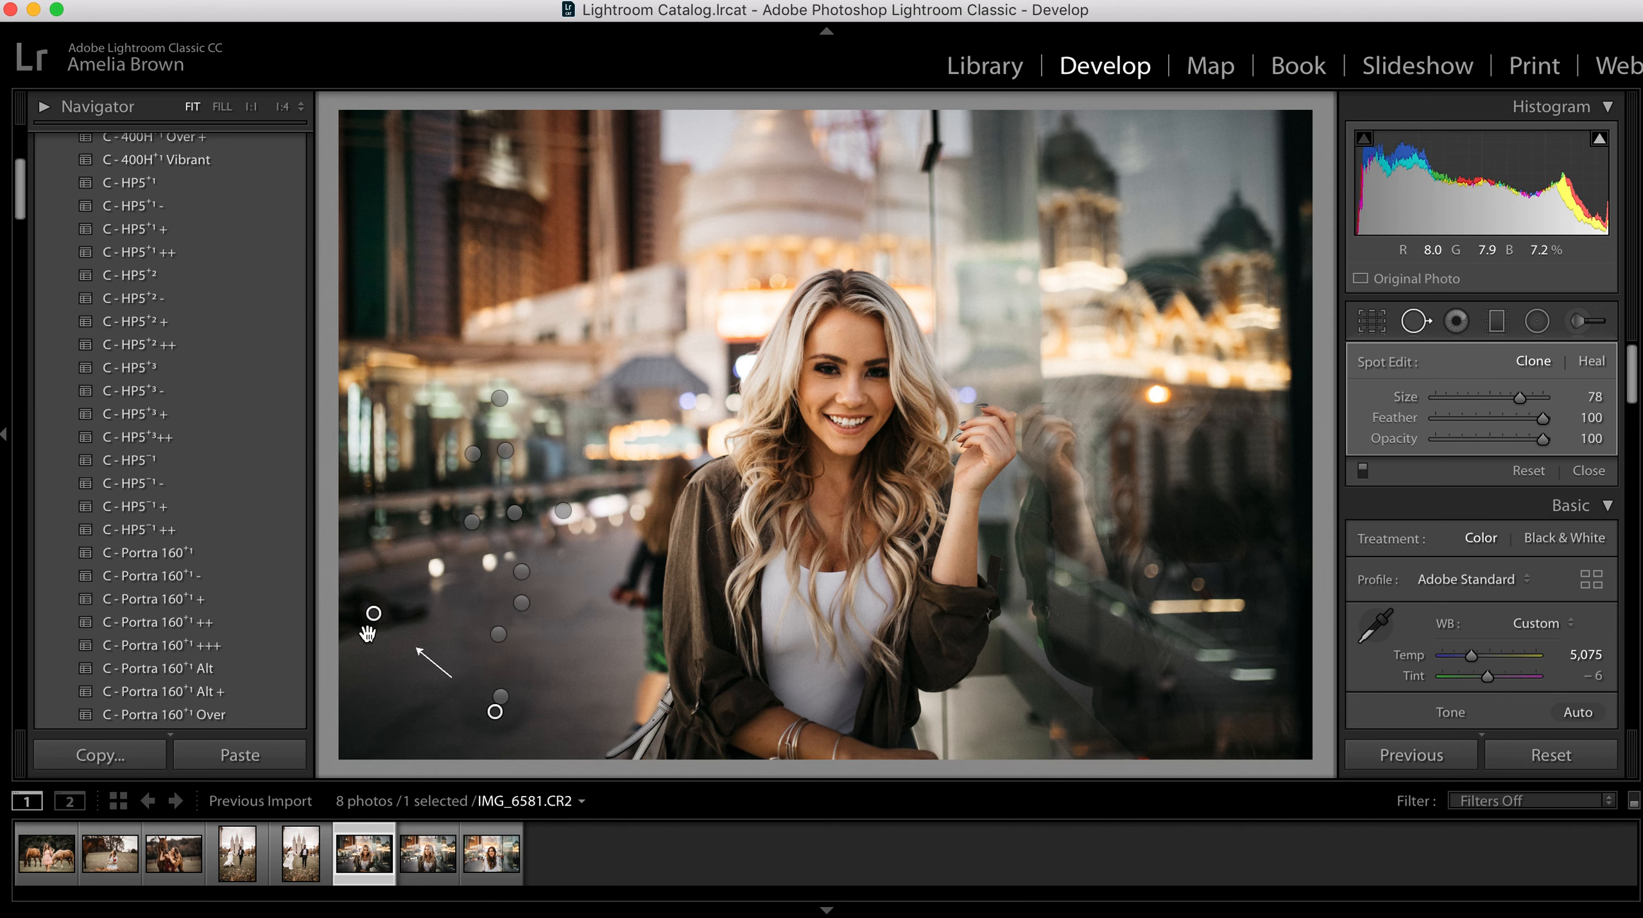
mouse_move(538, 714)
left_mouse_down()
mouse_move(456, 684)
mouse_move(489, 681)
left_mouse_up()
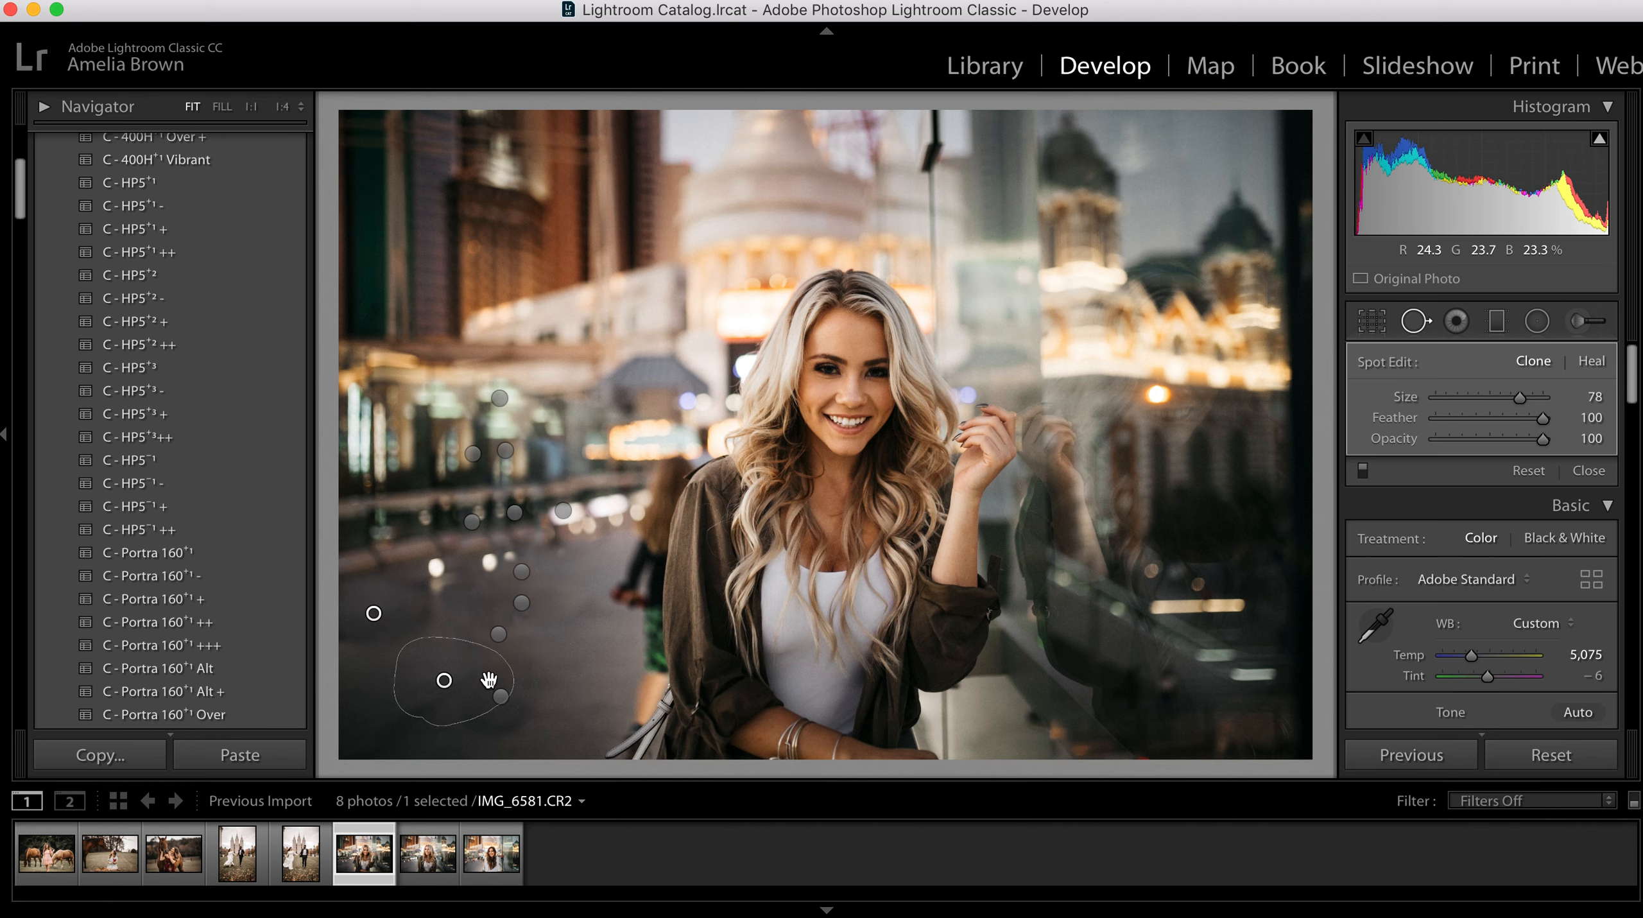
key("q")
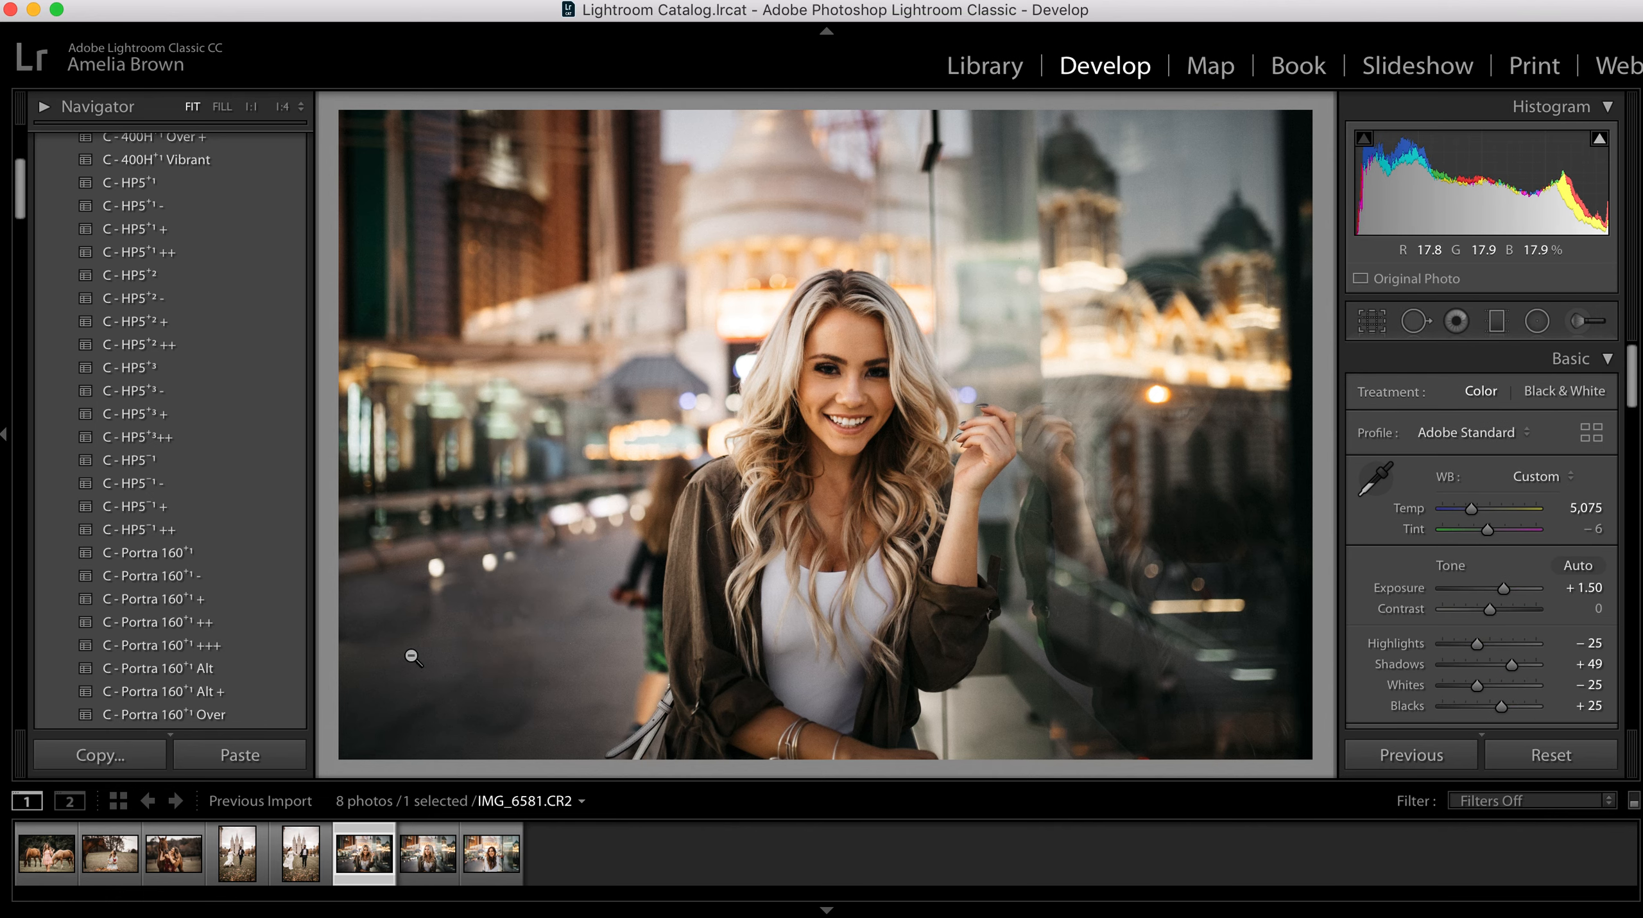
Step: Heal the uneven patches on the lower-left pavement with the Spot Removal brush in Heal mode, sampling neighbouring pavement
key("q")
left_click_drag(560, 720, 462, 726)
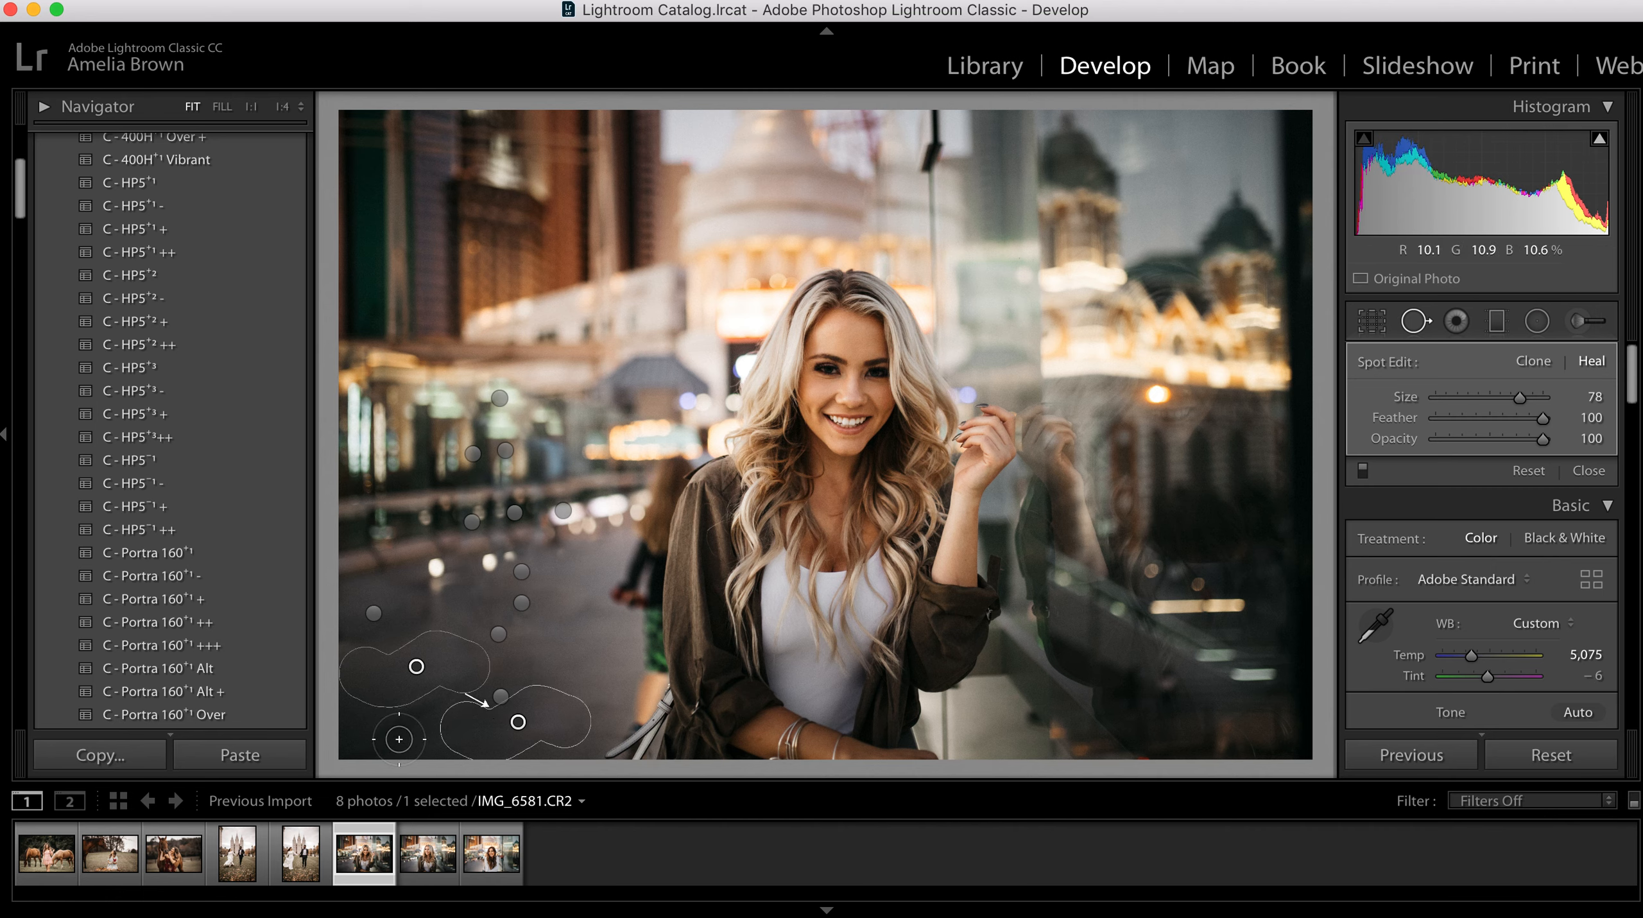
left_click_drag(373, 702, 526, 676)
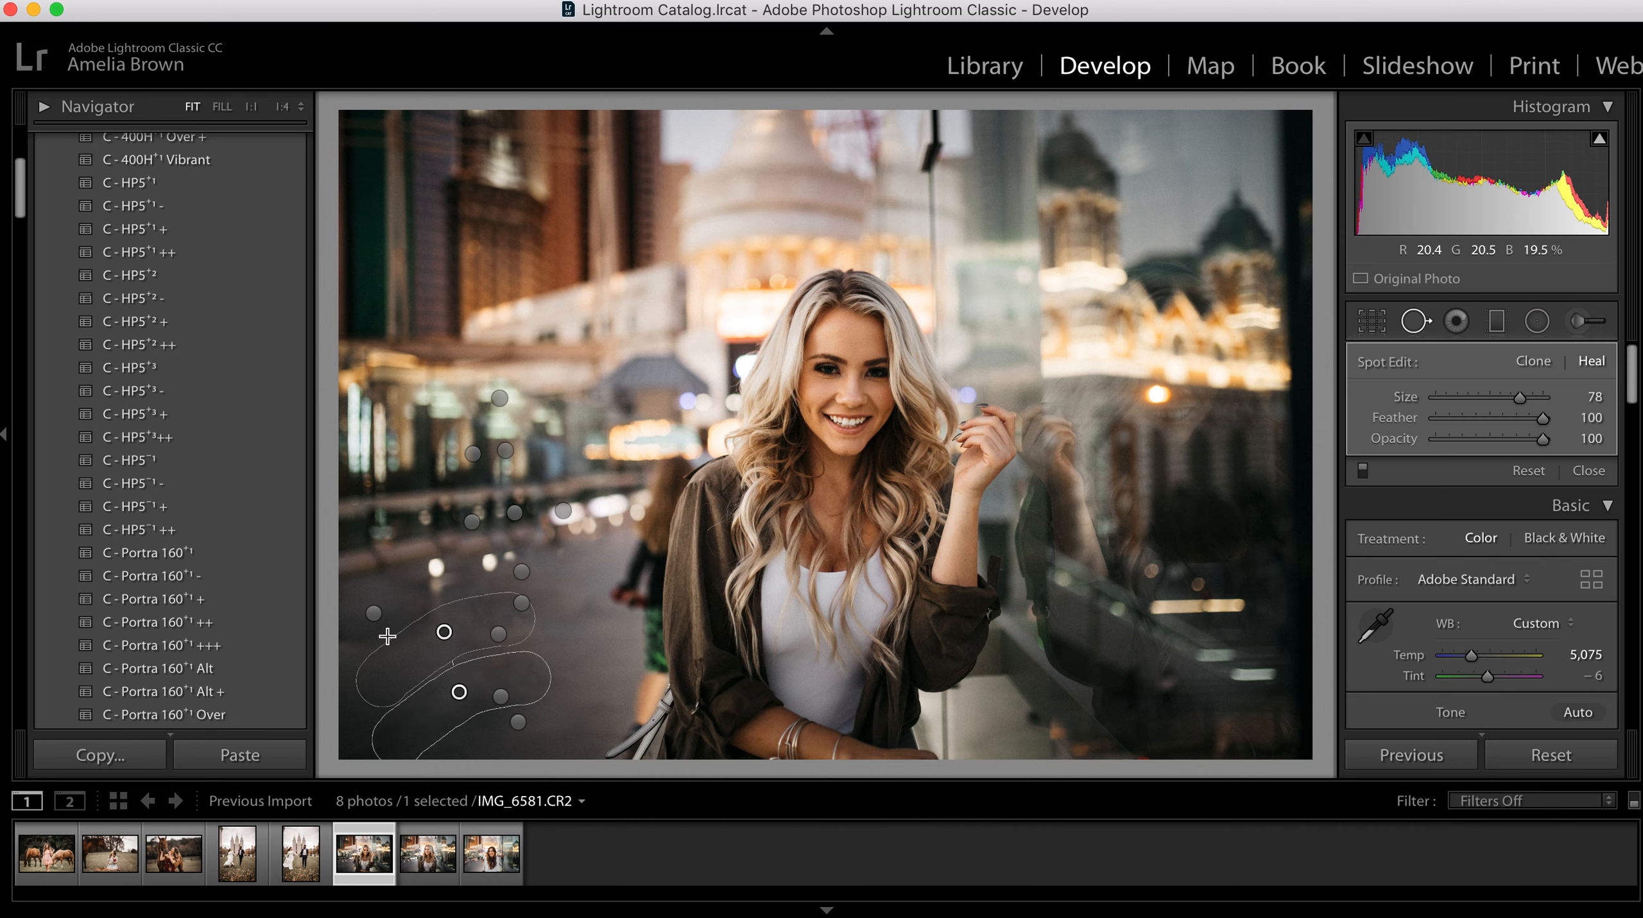
left_click_drag(412, 618, 347, 638)
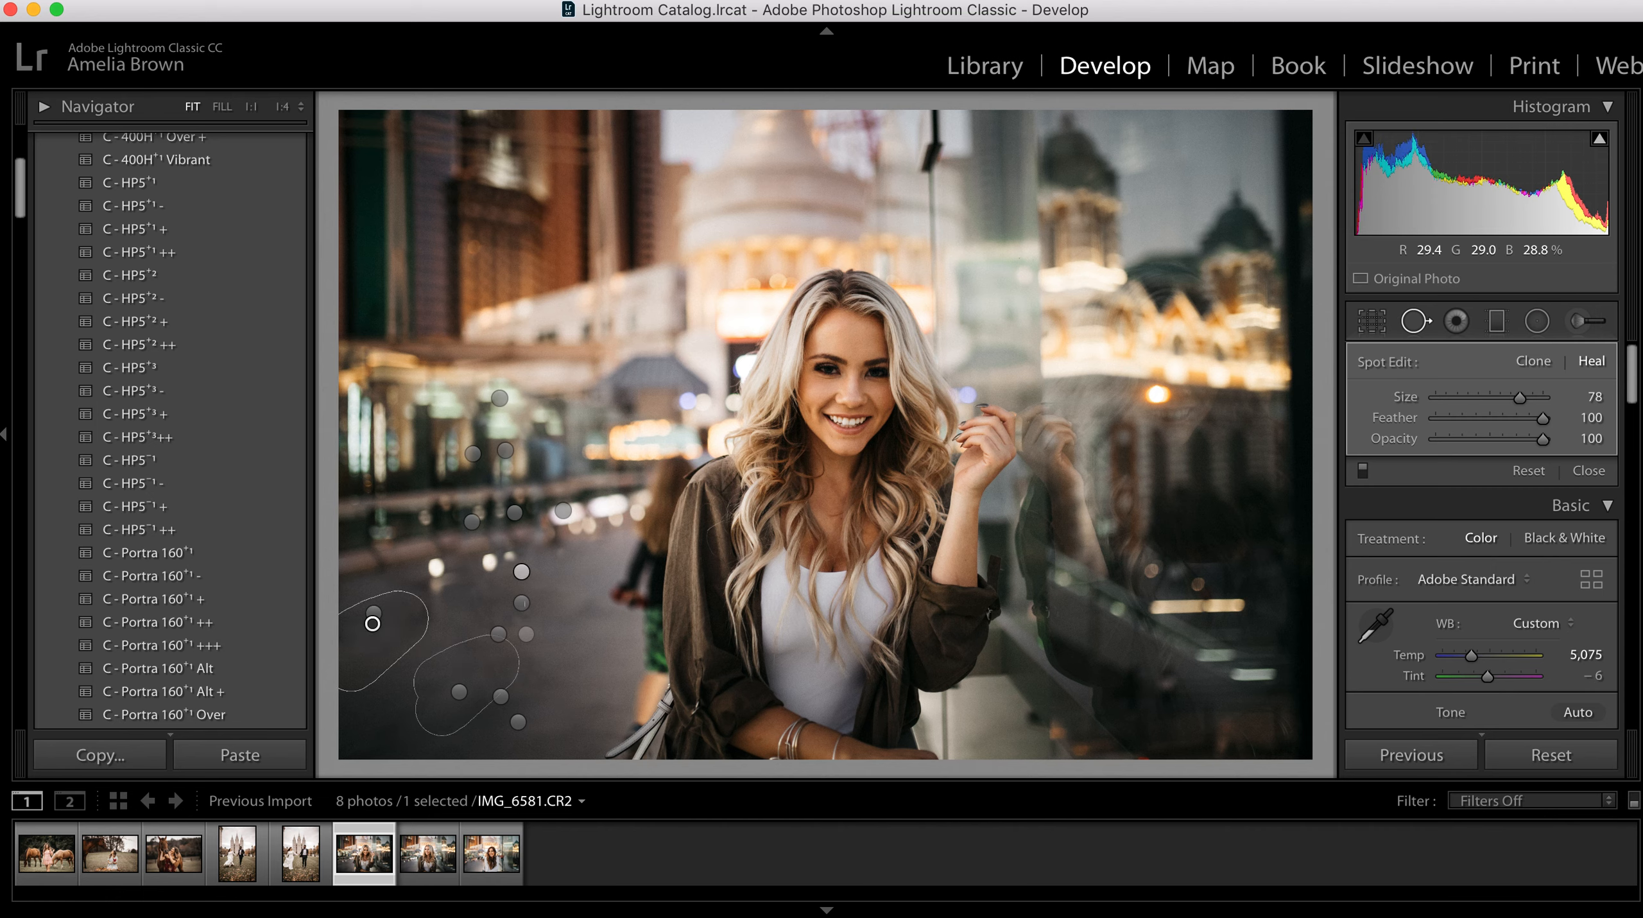
left_click(425, 624)
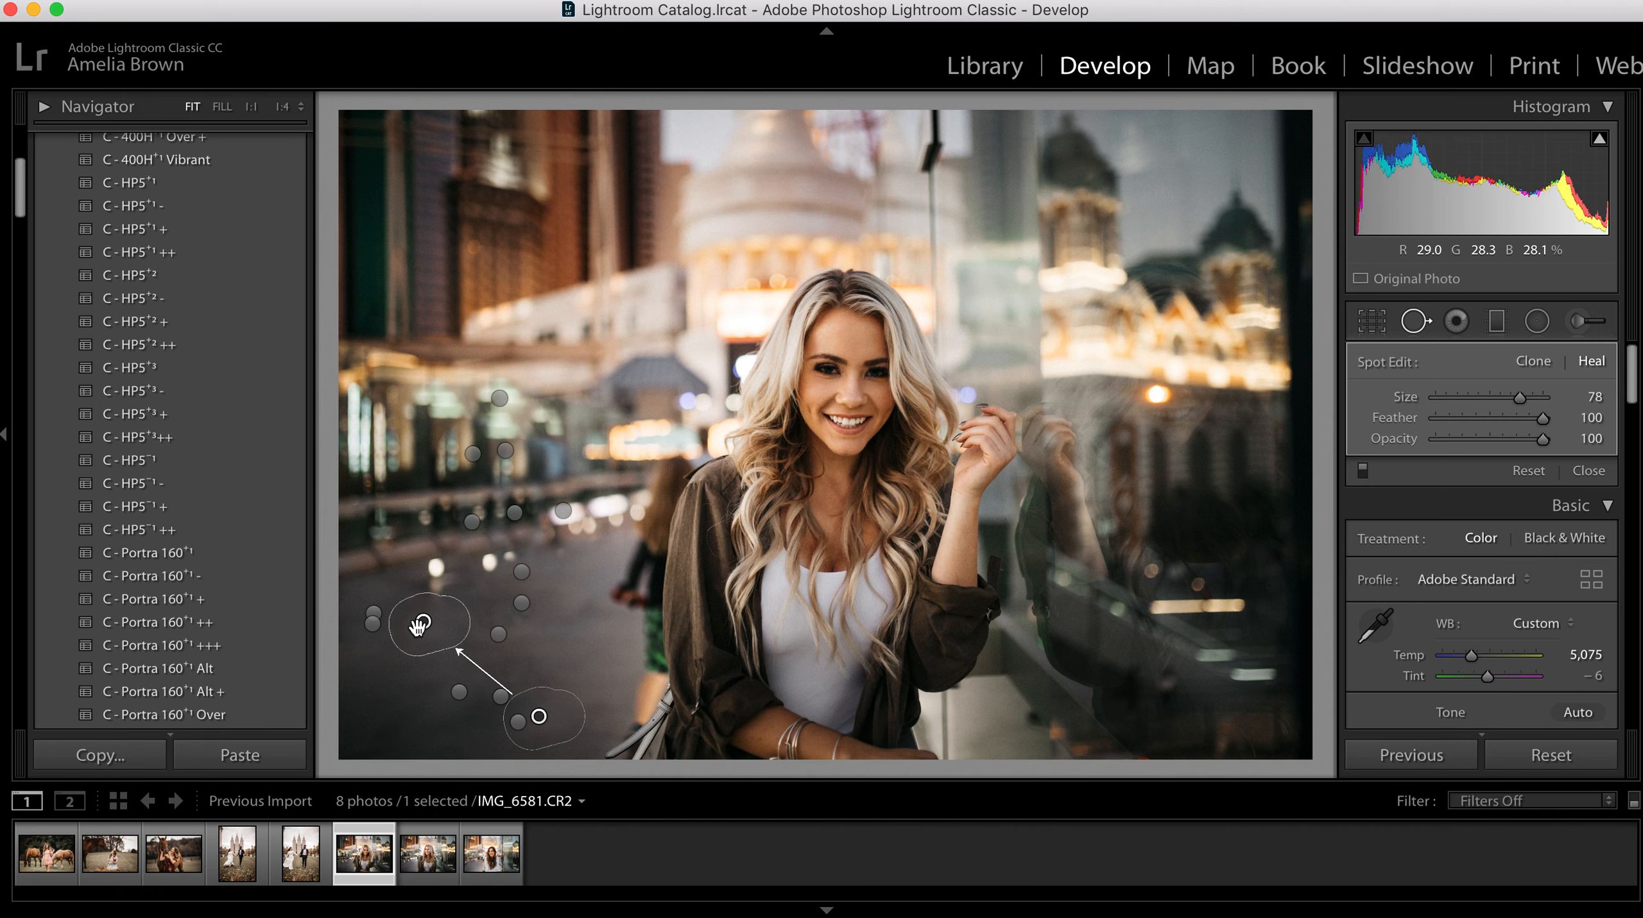
key("q")
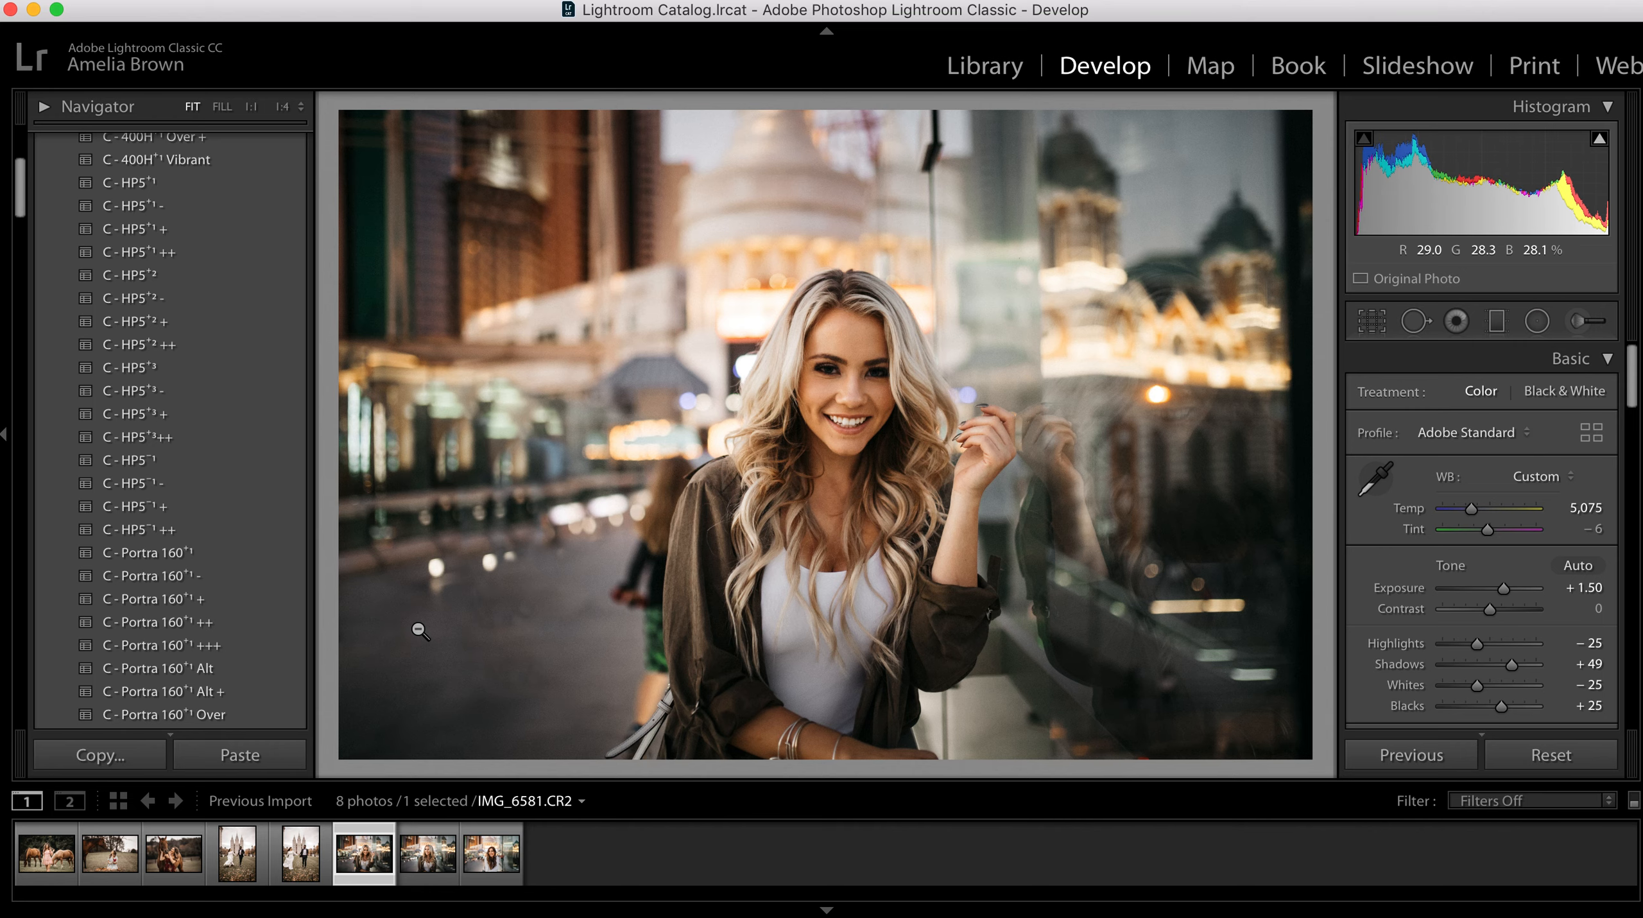
Step: Compare the photo's before and after versions several times
key("backslash")
key("backslash")
key("backslash")
key("backslash")
key("backslash")
key("backslash")
key("backslash")
key("backslash")
Step: Clone away the head, torso and arms of the blurred figure beside the woman's shoulder with feather 83, sampling the background and pavement beside it
left_click(640, 532)
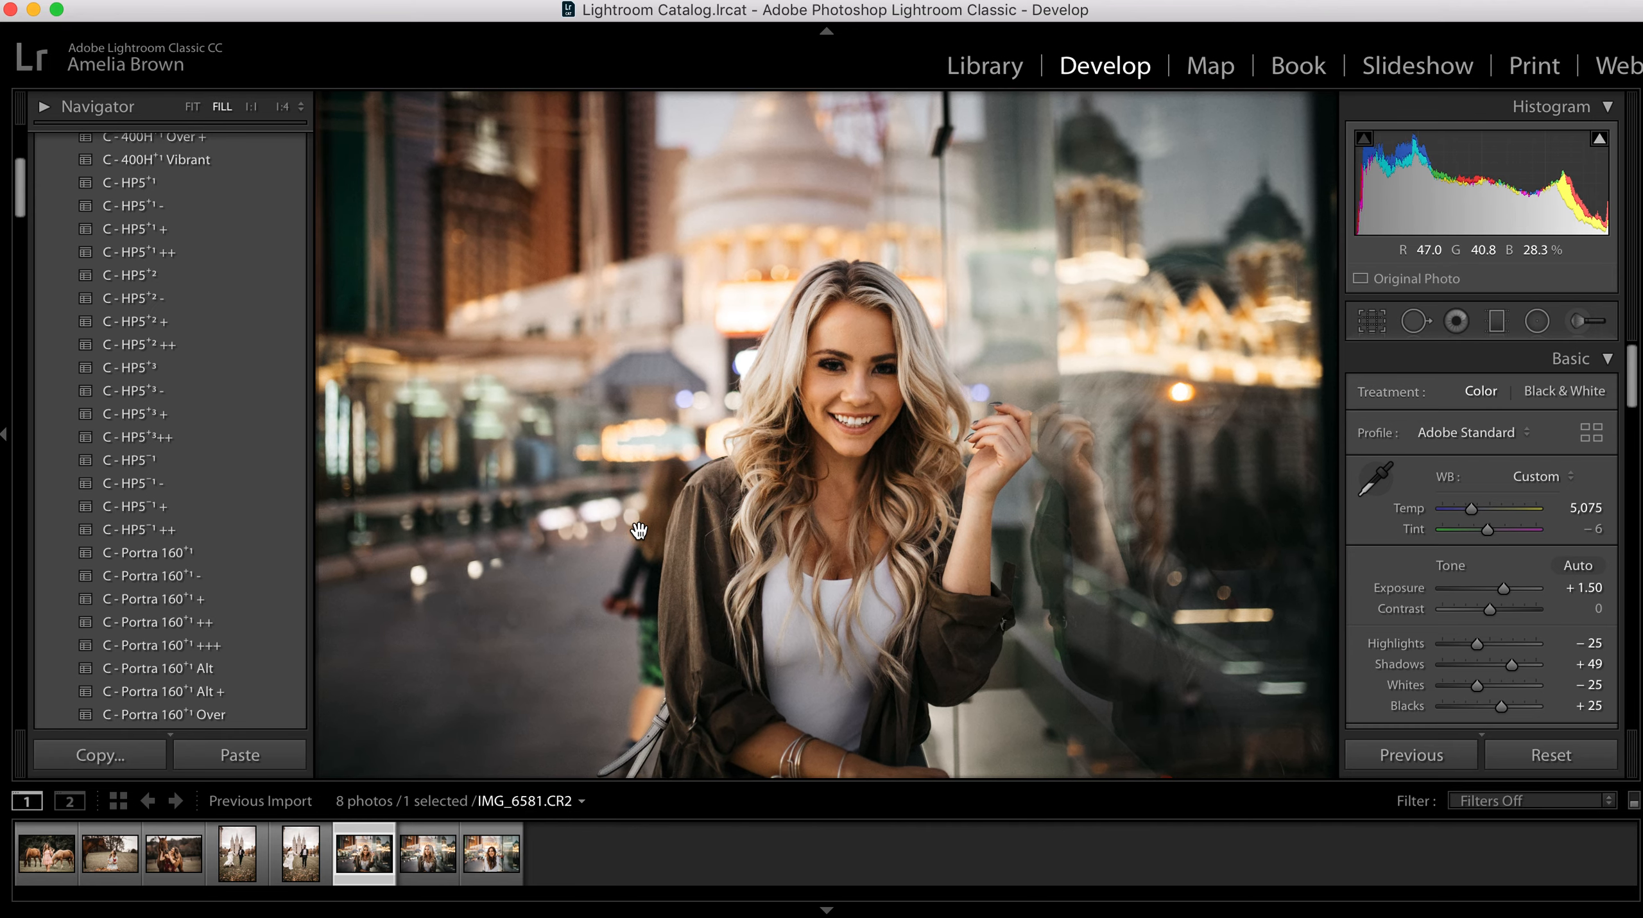
left_click(646, 585)
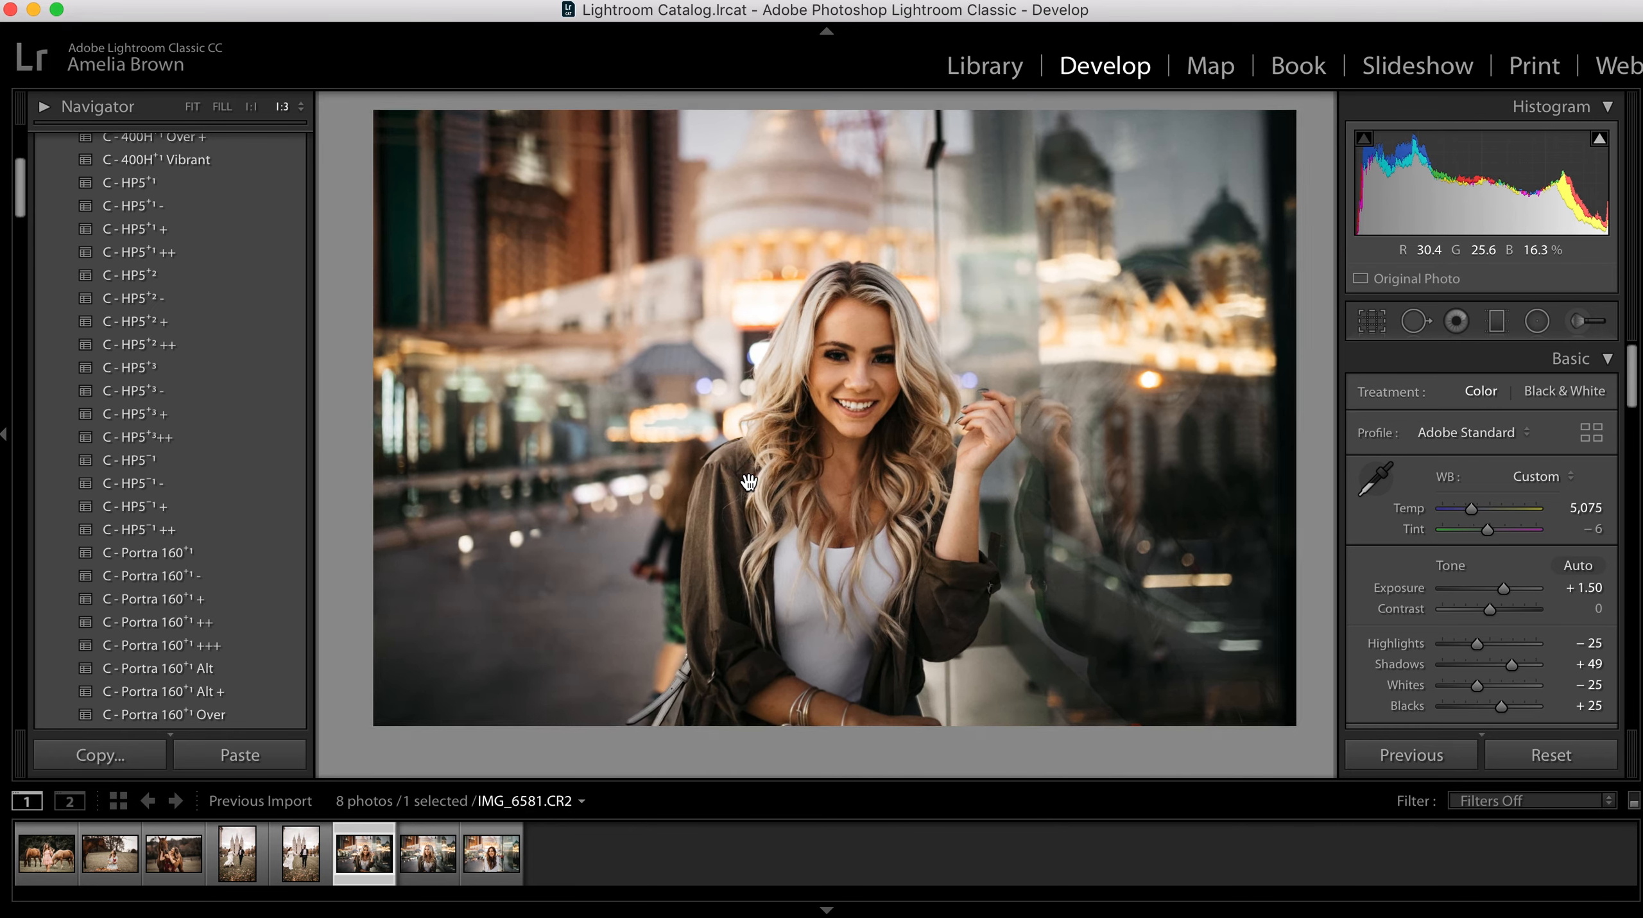
left_click(749, 482)
left_click_drag(748, 469, 817, 542)
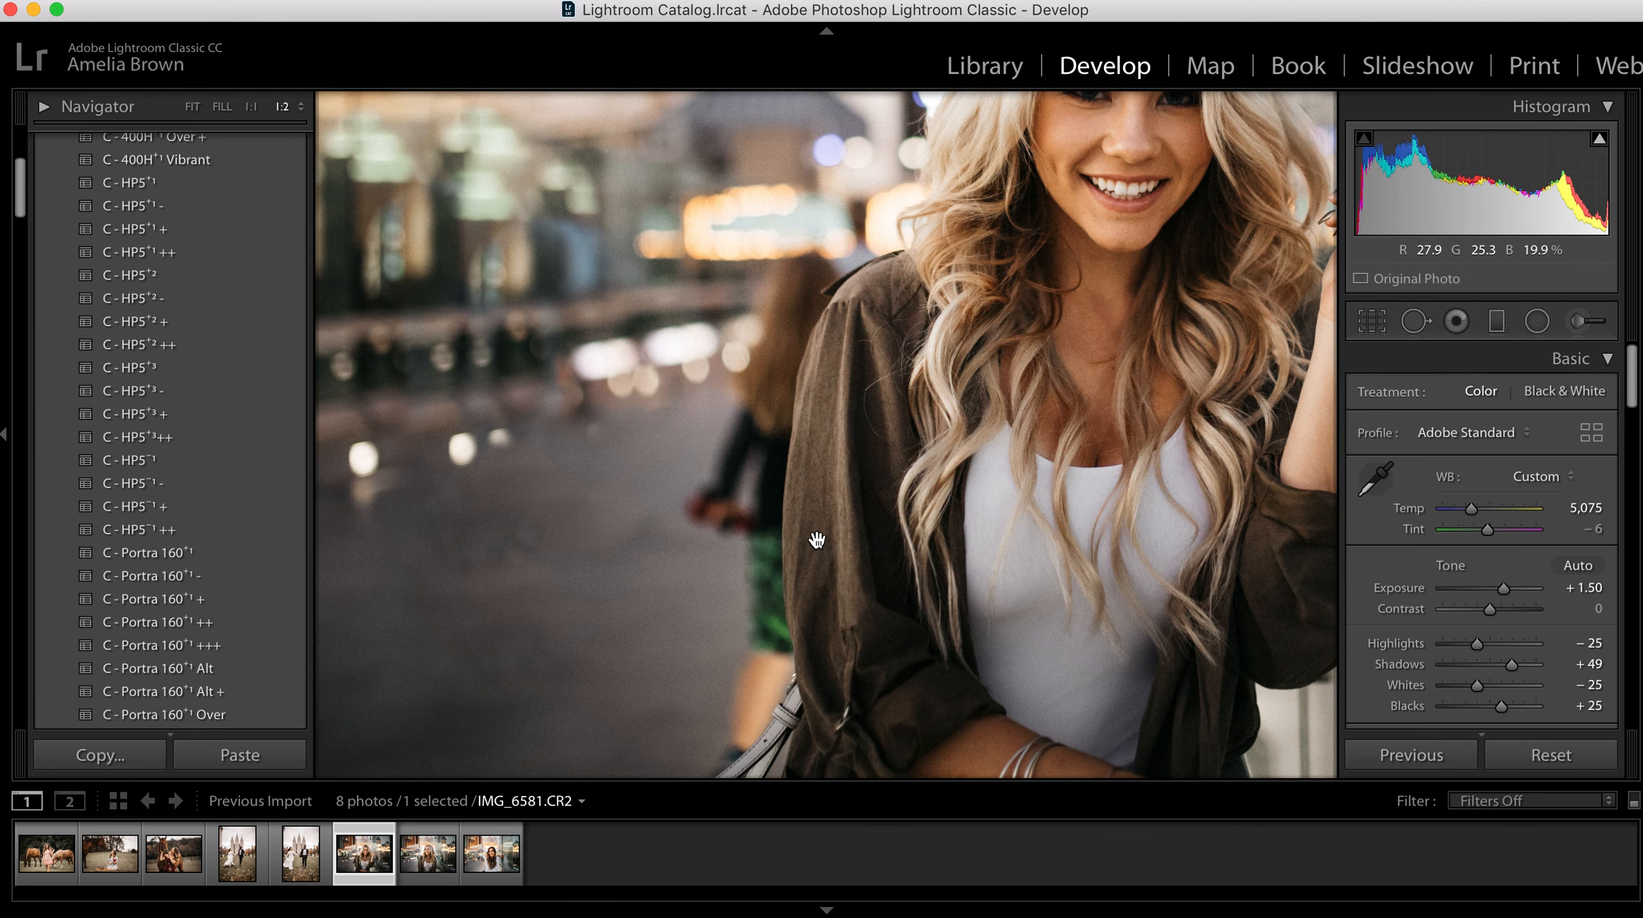
key("q")
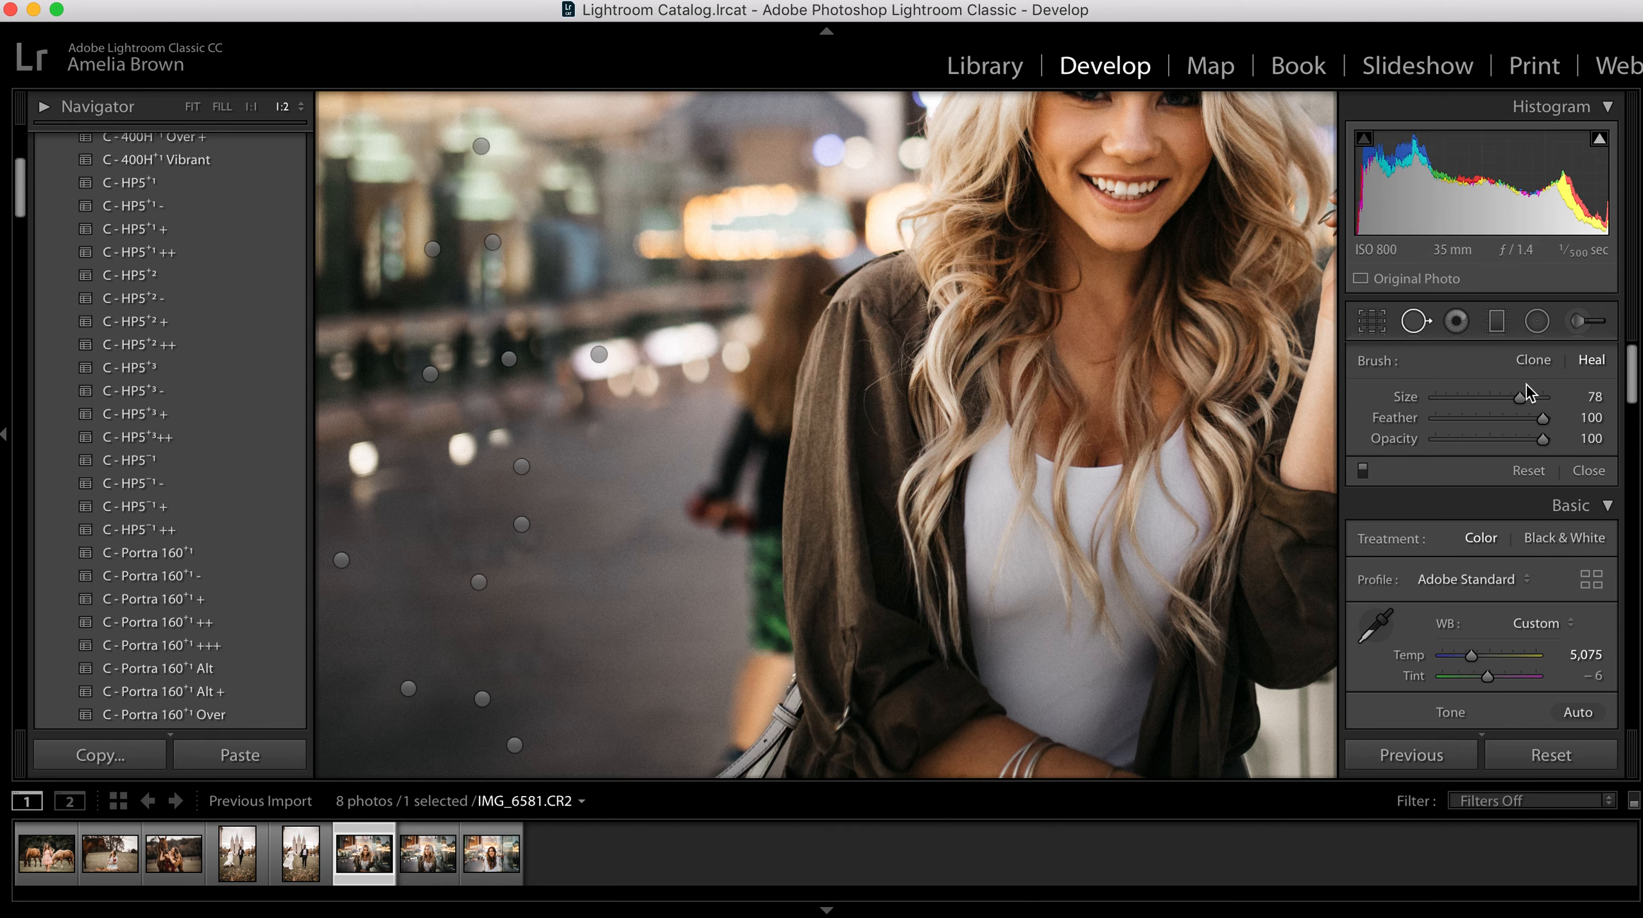
left_click(1533, 359)
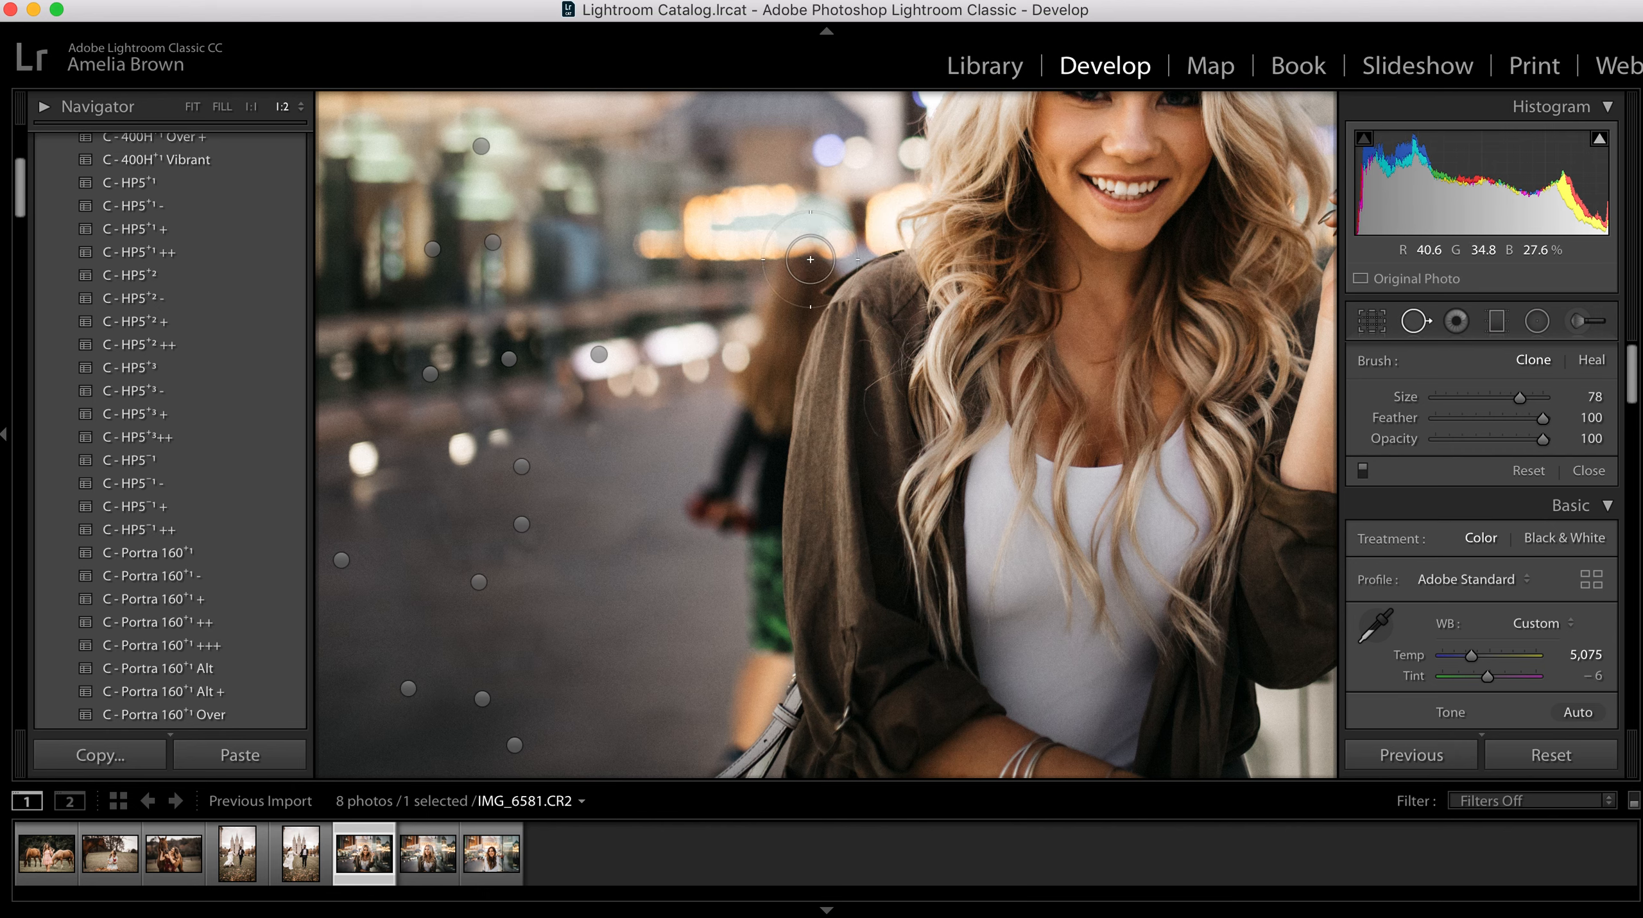
left_click_drag(1539, 421, 1499, 423)
mouse_move(802, 266)
left_mouse_down()
mouse_move(765, 350)
mouse_move(751, 450)
left_mouse_up()
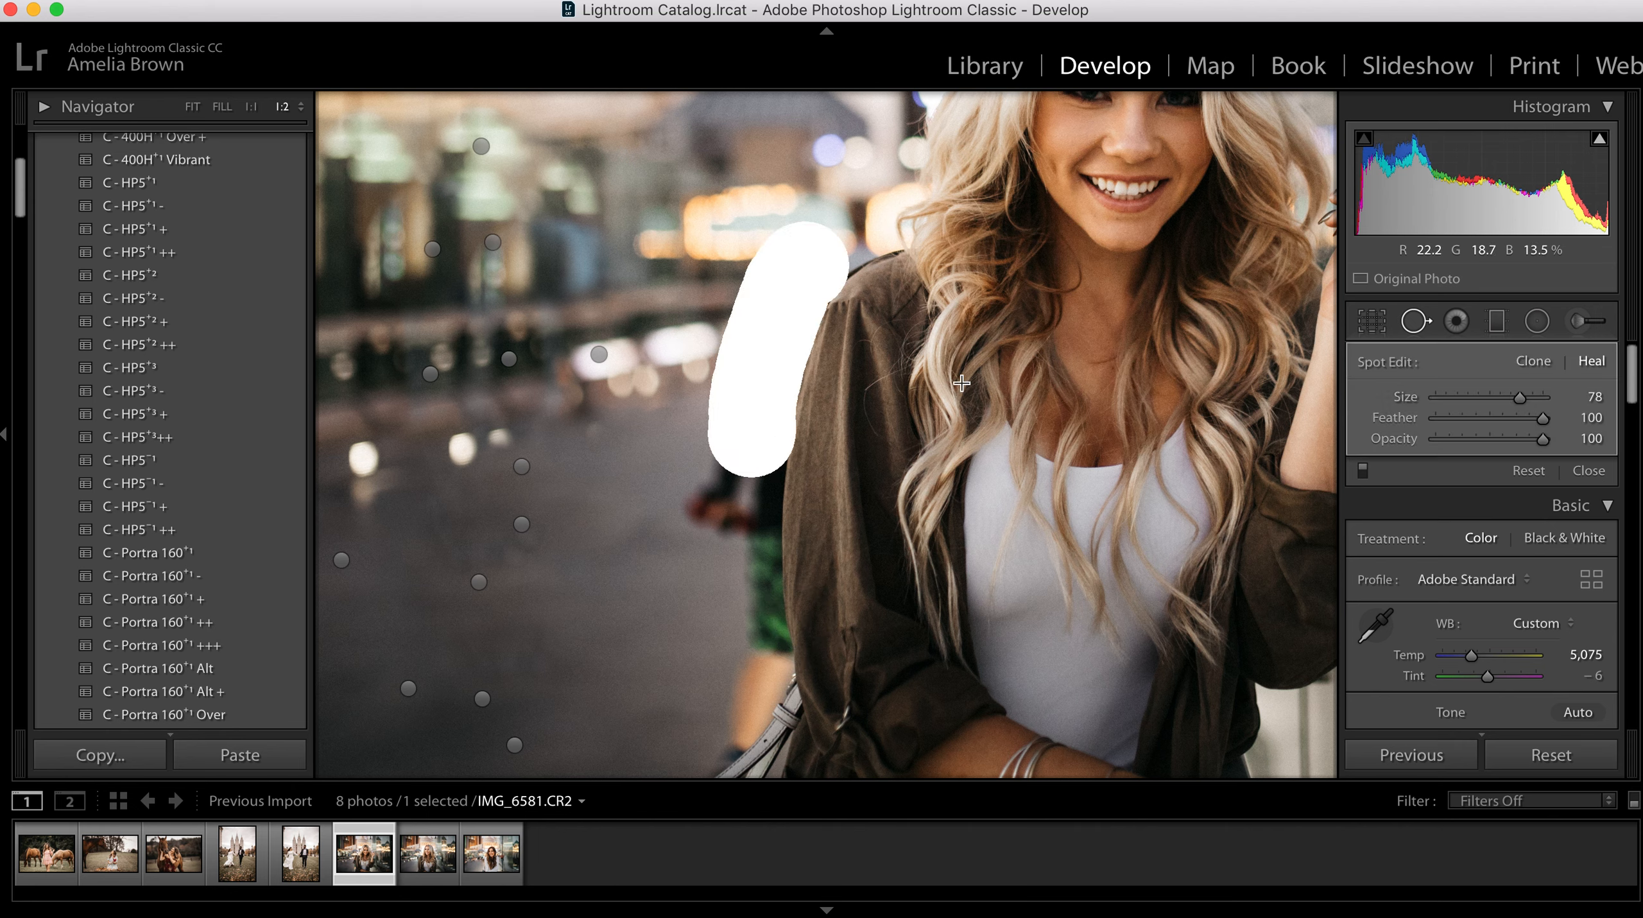
mouse_move(586, 231)
left_mouse_down()
mouse_move(646, 340)
mouse_move(667, 345)
mouse_move(659, 378)
left_mouse_up()
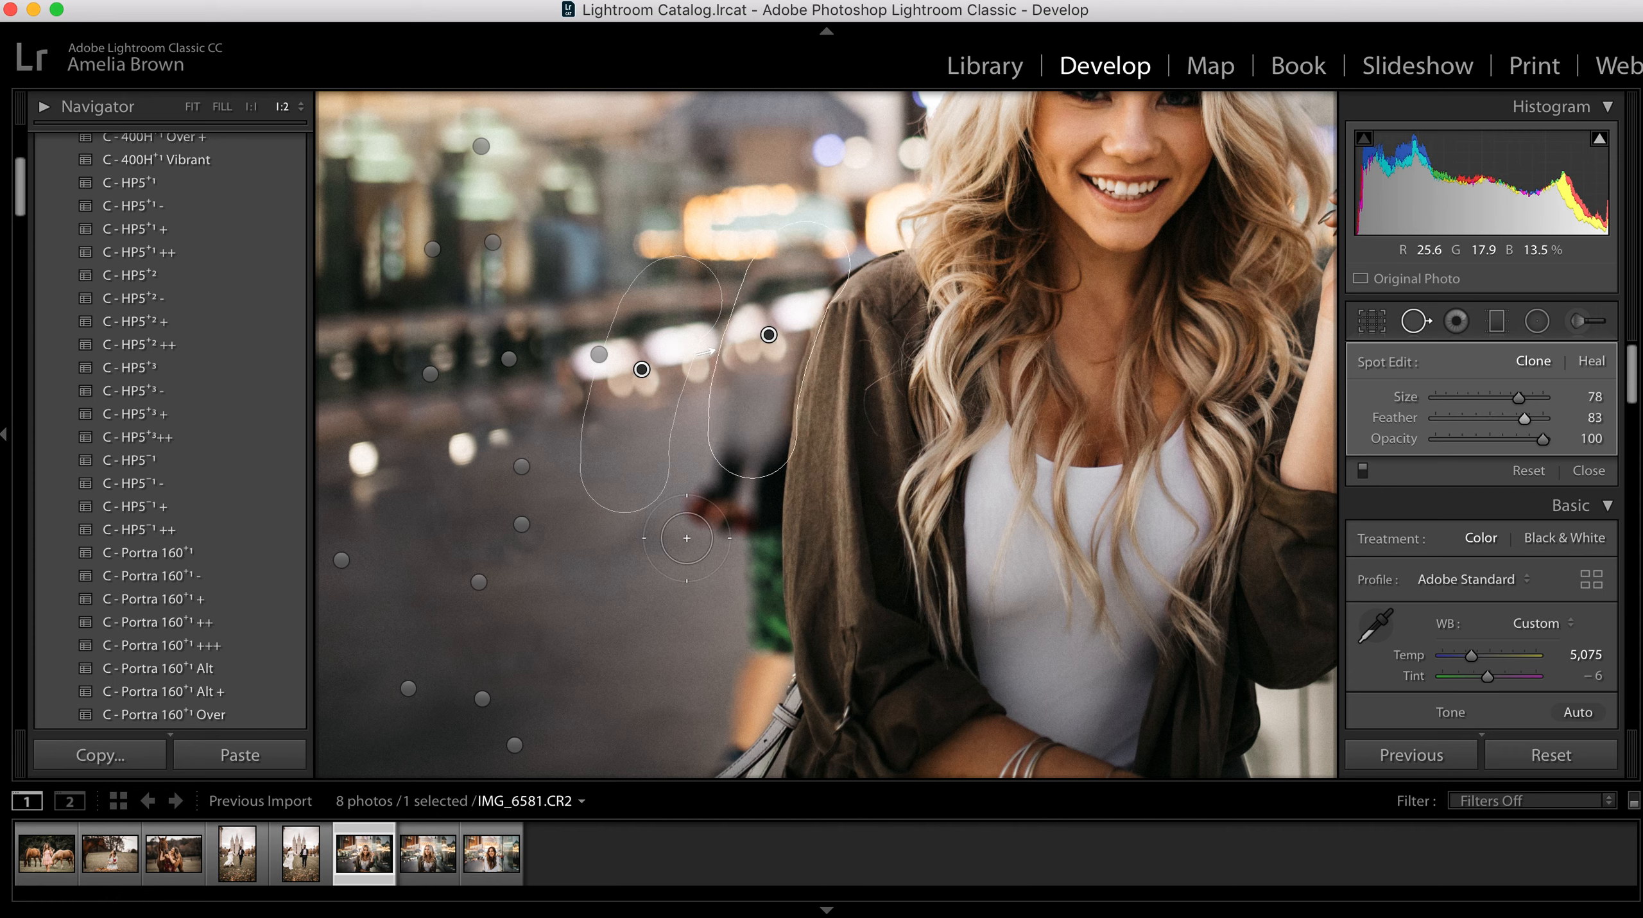
mouse_move(747, 580)
left_mouse_down()
mouse_move(750, 438)
mouse_move(725, 461)
mouse_move(702, 558)
left_mouse_up()
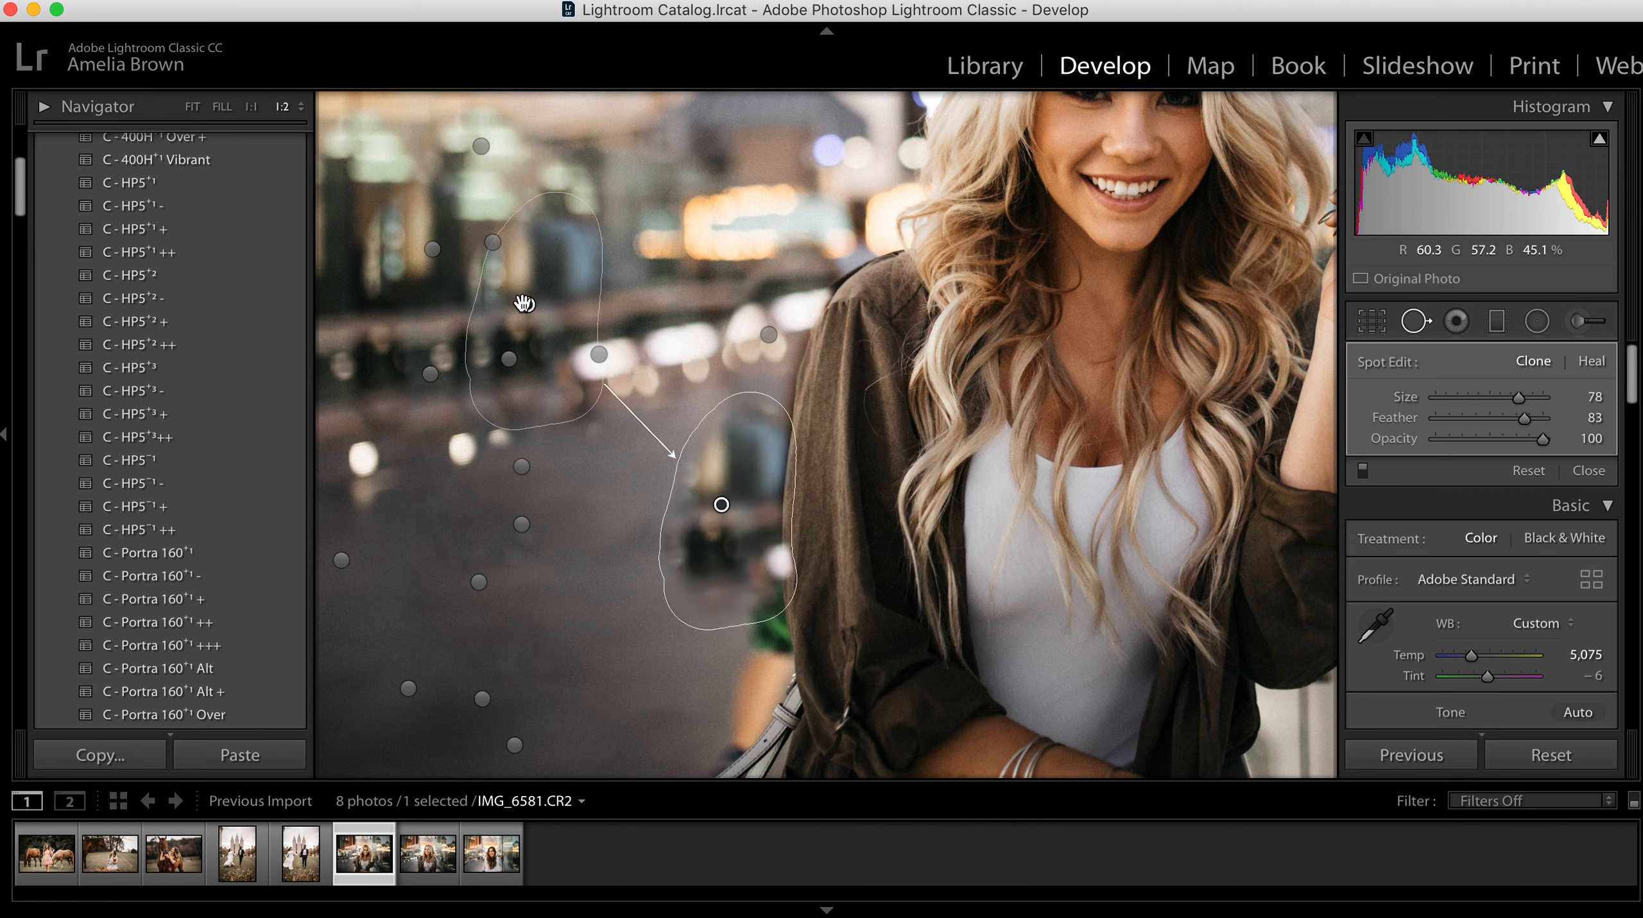
left_click_drag(530, 309, 562, 535)
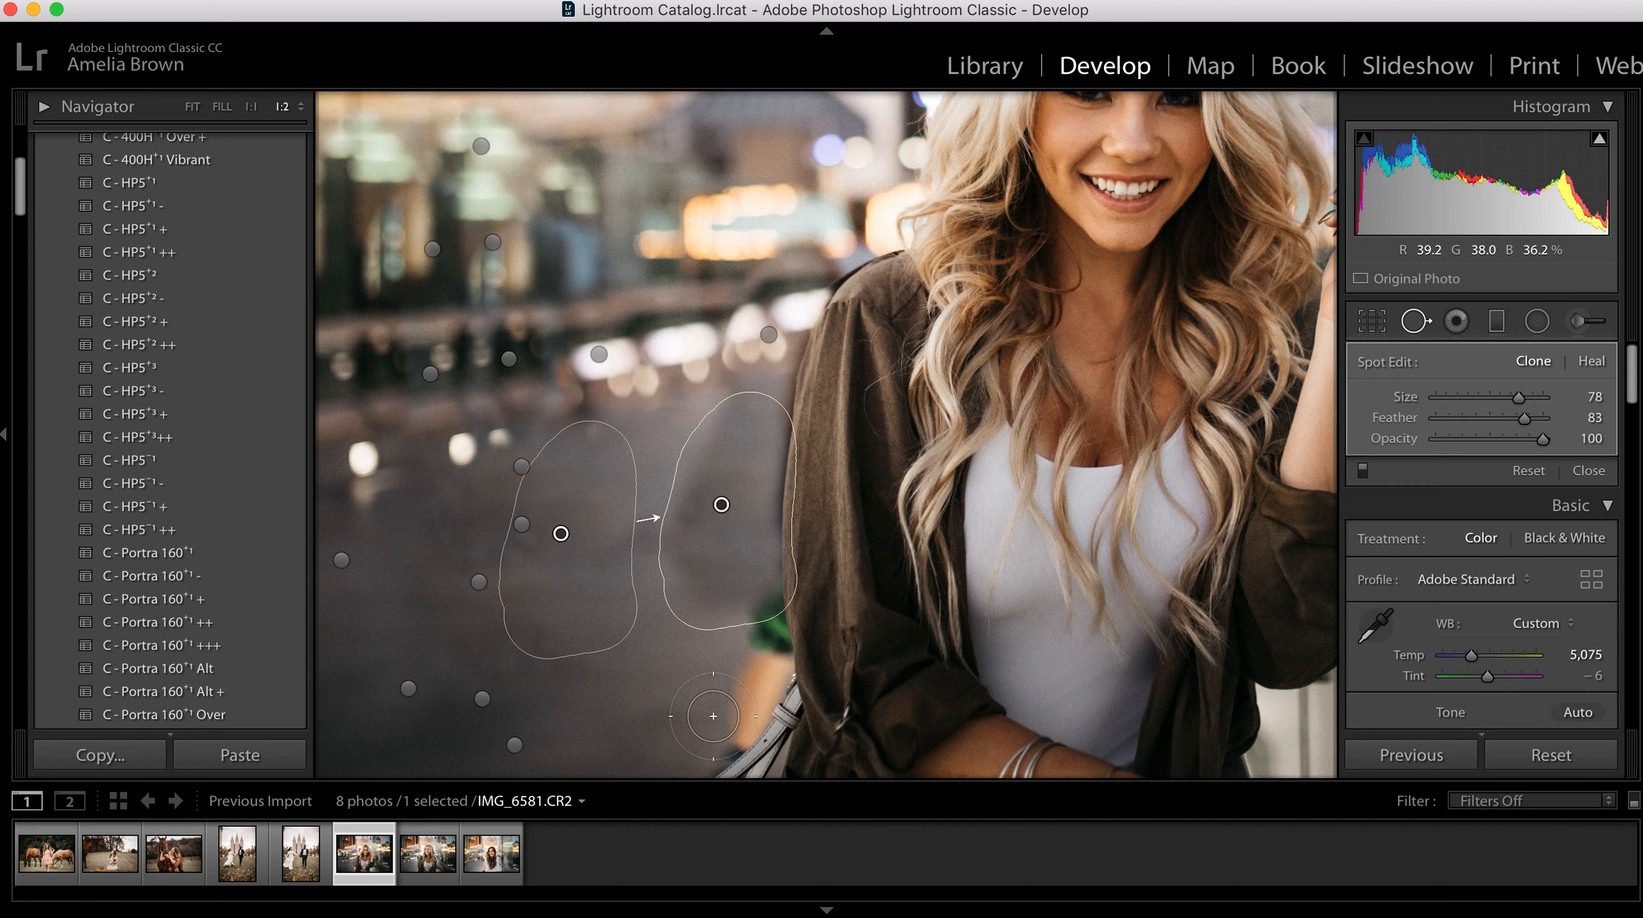
Step: Clone away the remaining lower body of the blurred figure beside the woman's sleeve, sampling clear pavement next to it
left_click_drag(745, 700, 745, 554)
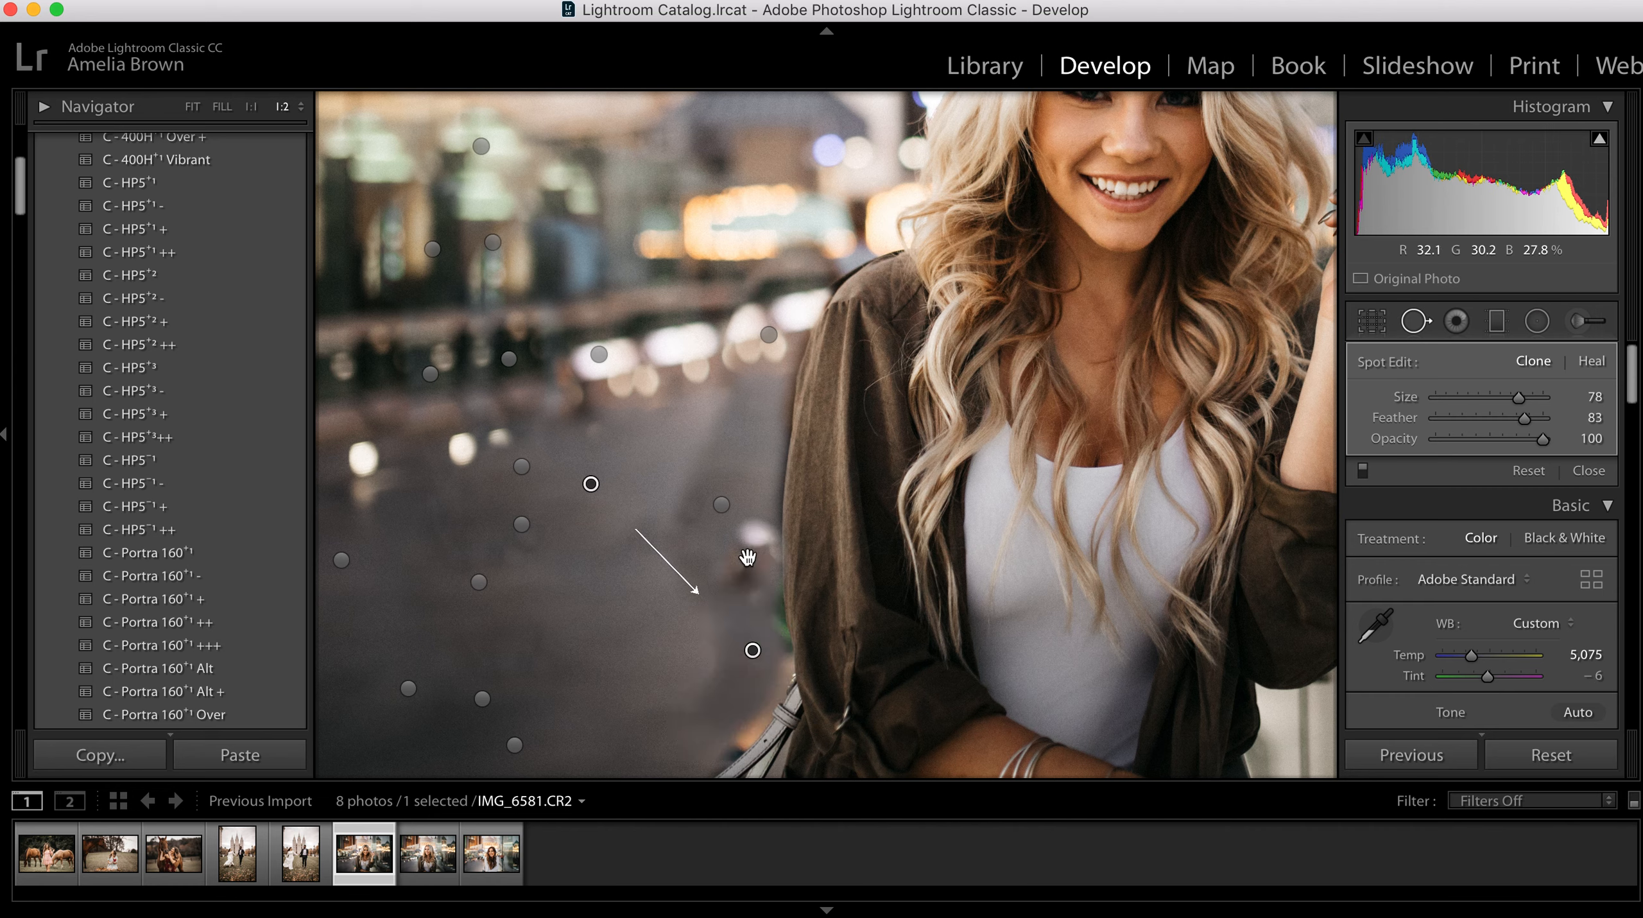
left_click_drag(609, 501, 646, 631)
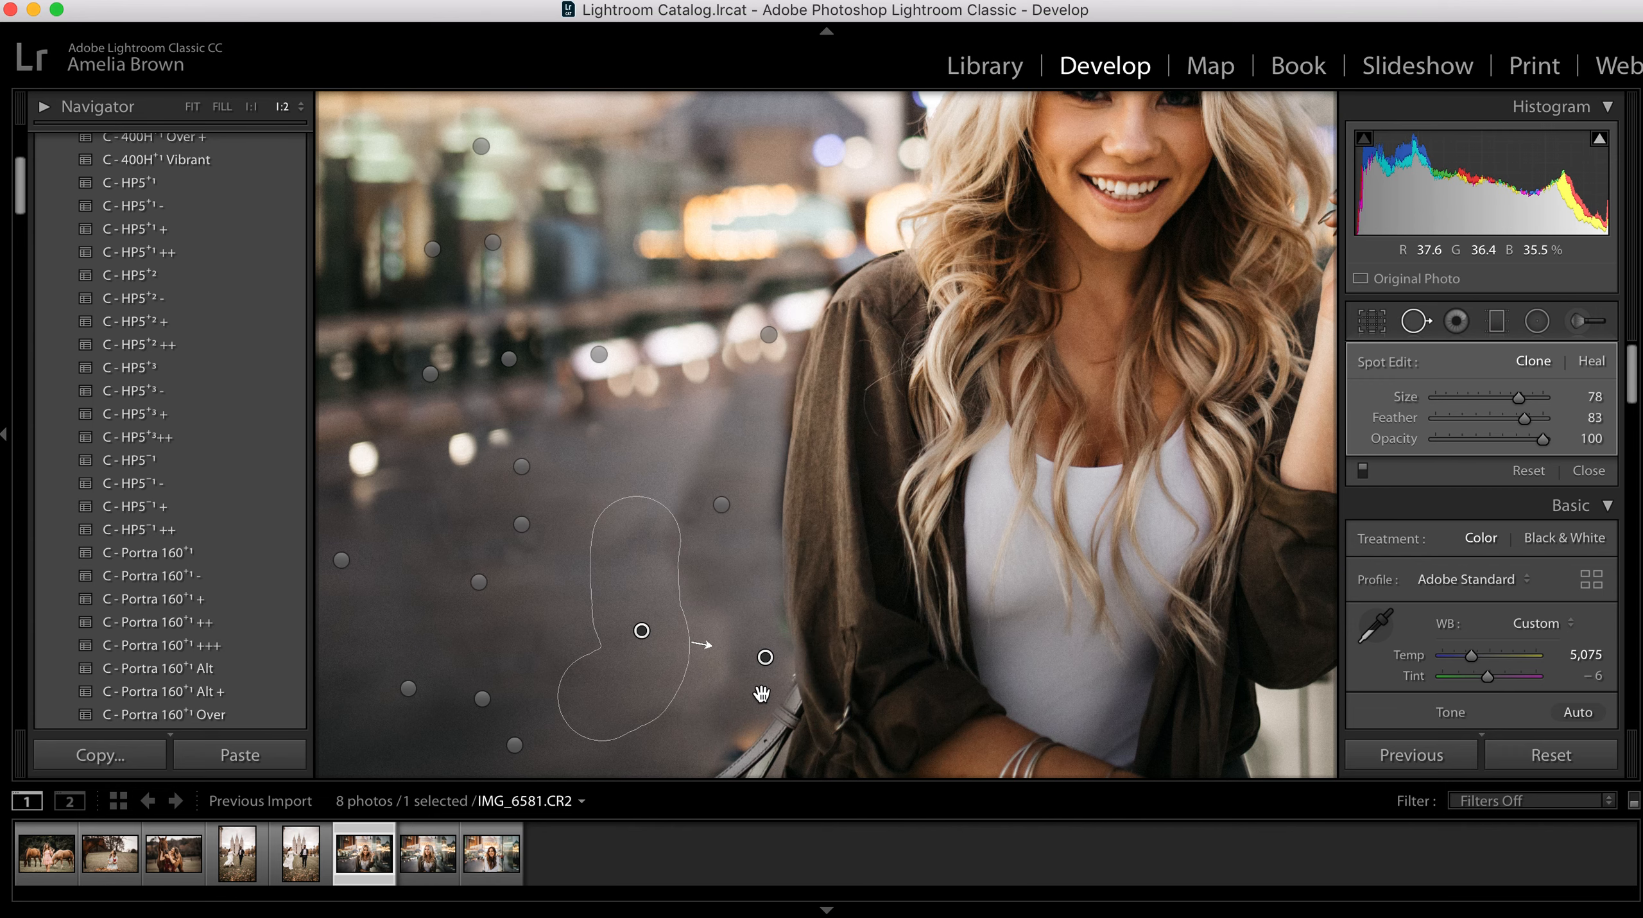
key("q")
left_click_drag(788, 598, 839, 527)
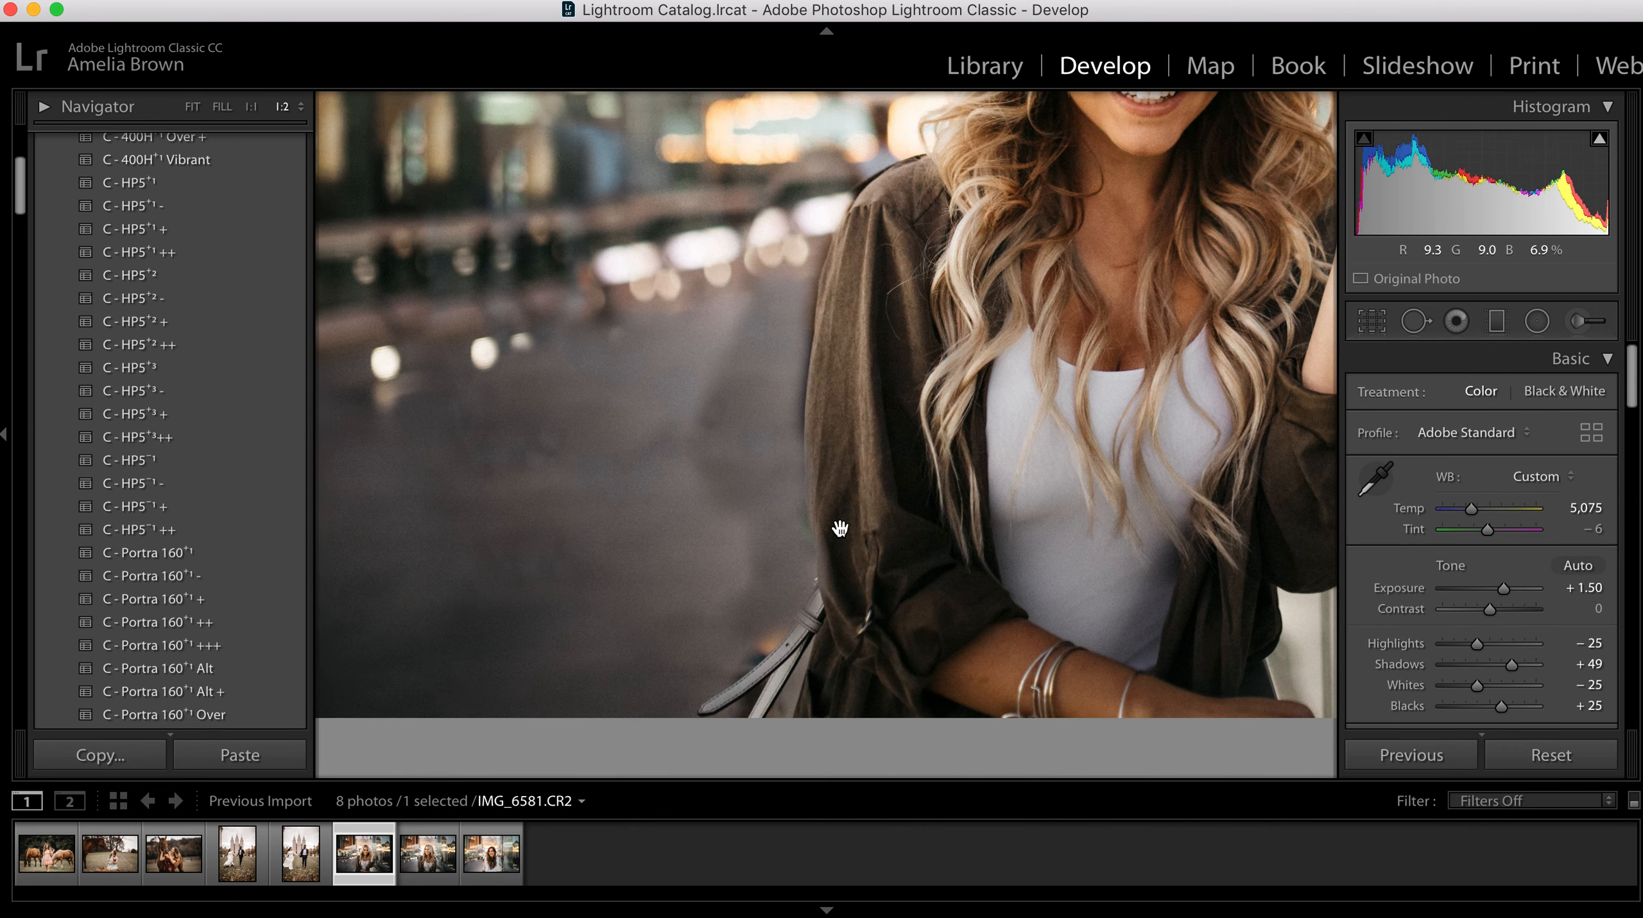
Step: Clone over the leftover patch along the bag strap with brush size 59 and feather 83, sampling the pavement just above it
key("q")
left_click_drag(1519, 400, 1498, 400)
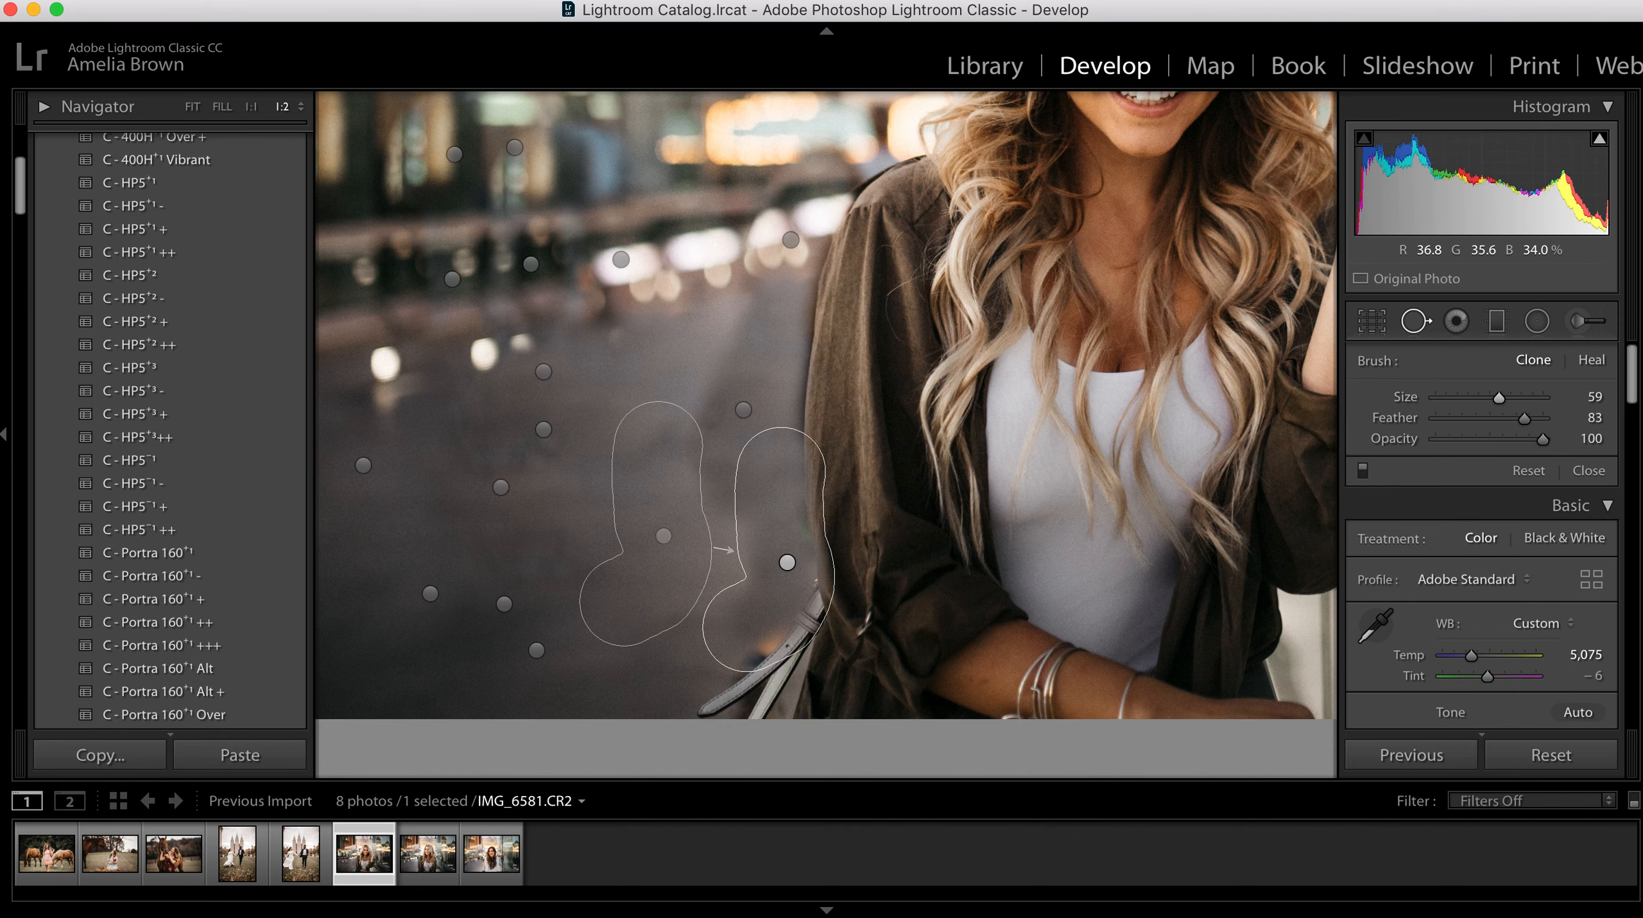
mouse_move(721, 678)
left_mouse_down()
mouse_move(784, 628)
mouse_move(708, 666)
left_mouse_up()
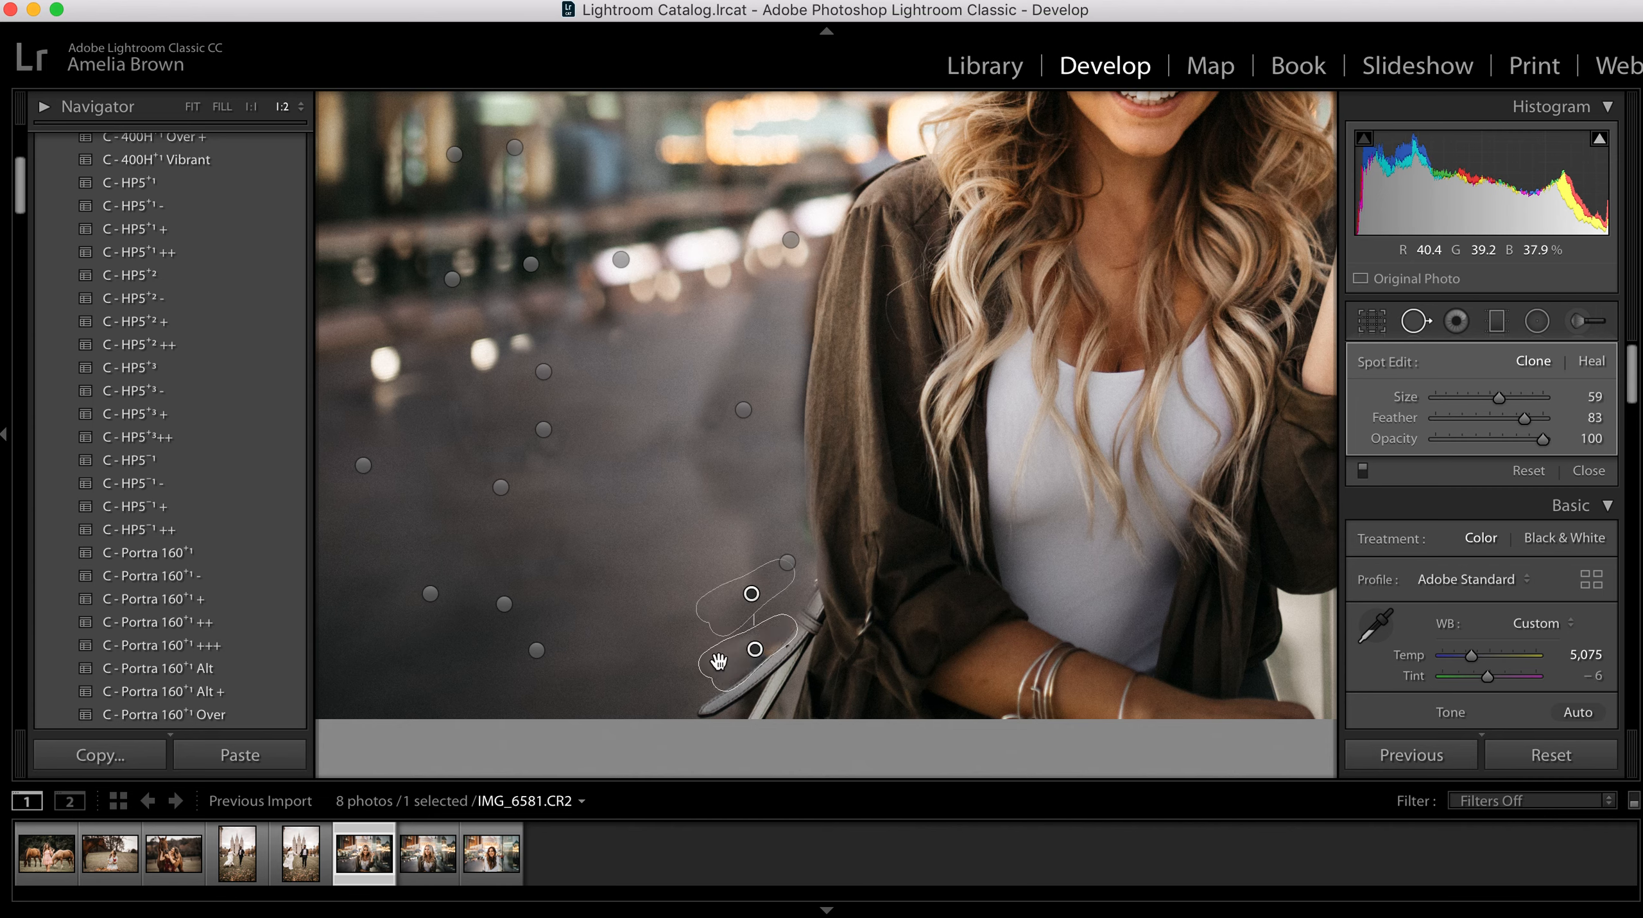
key("Delete")
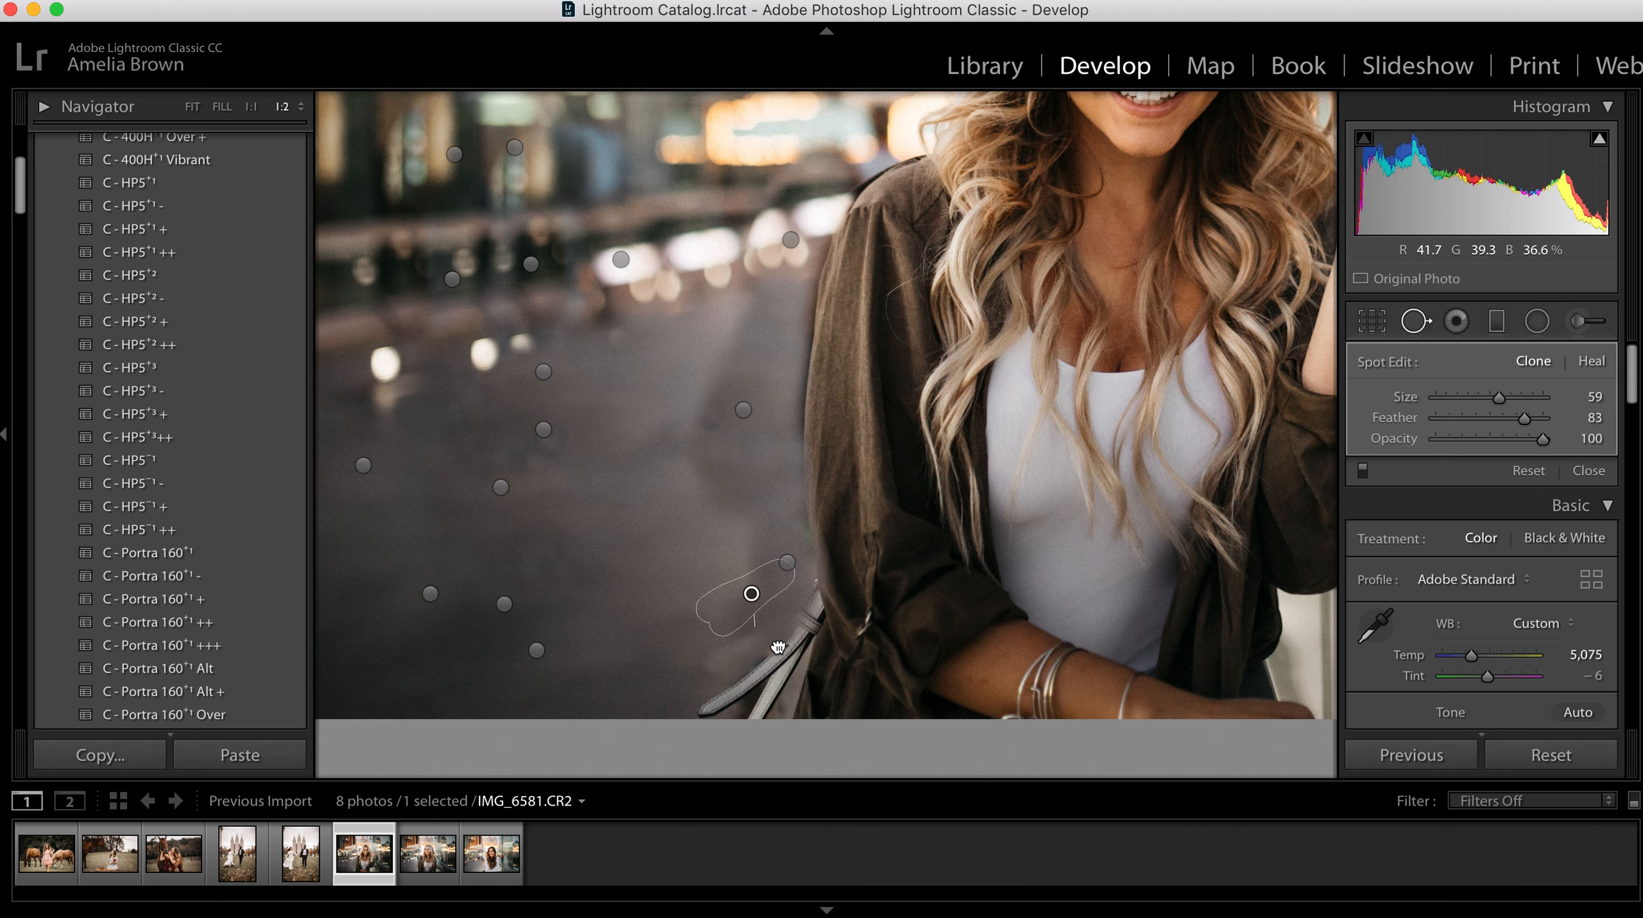
key("q")
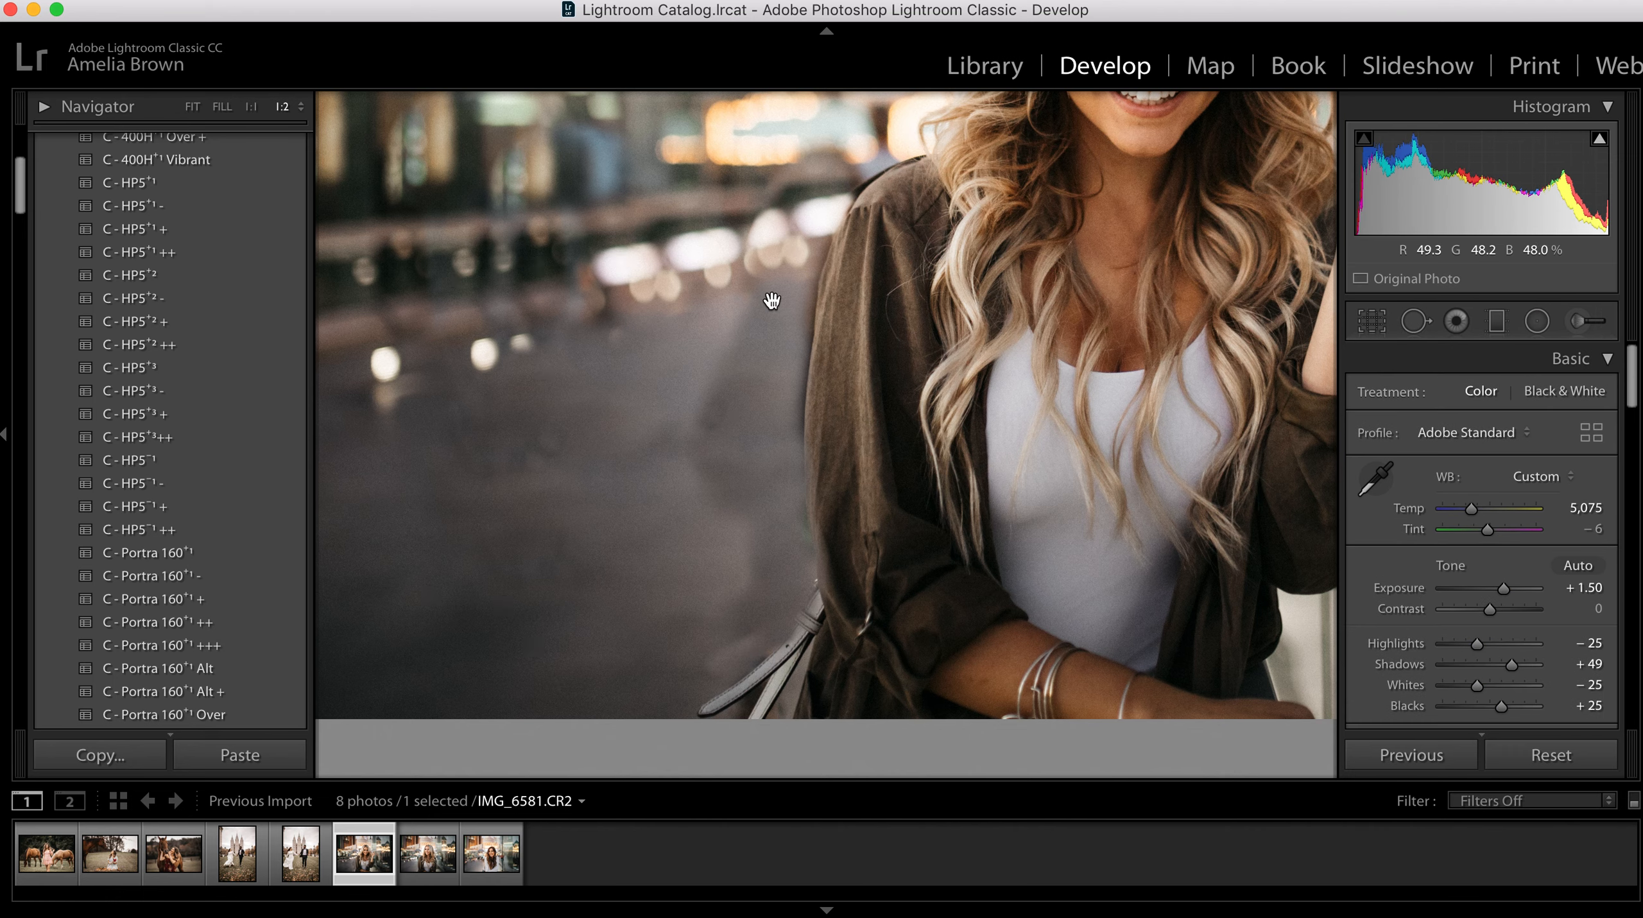
Step: Heal the uneven pavement beside the woman's sleeve with brush size 77 and feather 100, sampling the smoother pavement farther from her
key("q")
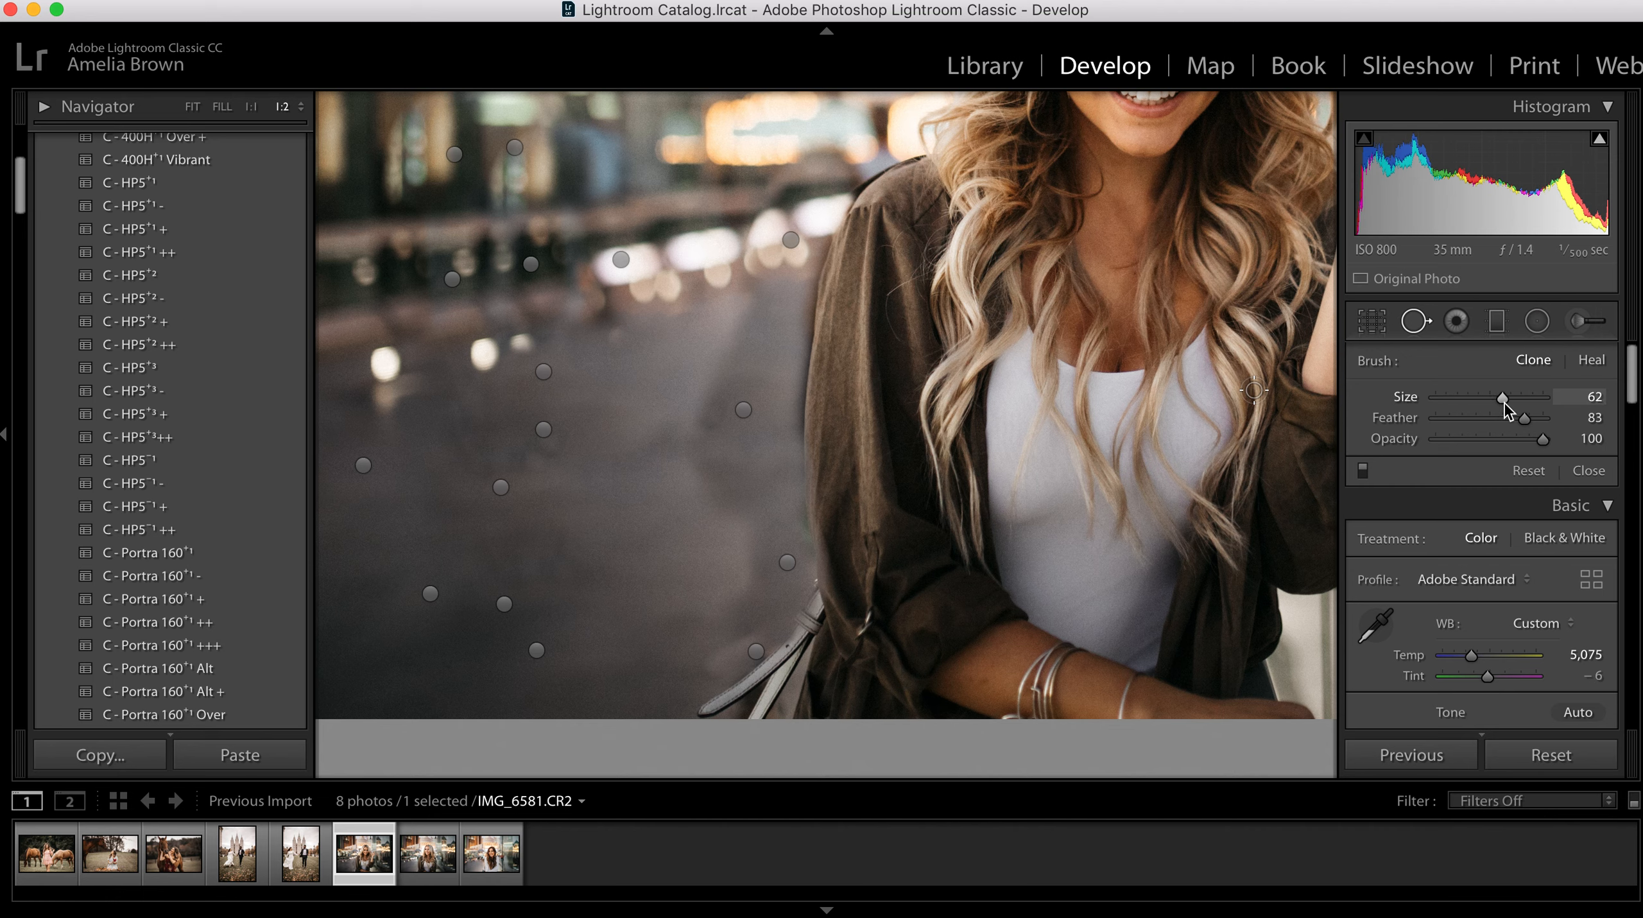
left_click_drag(1515, 402, 1543, 417)
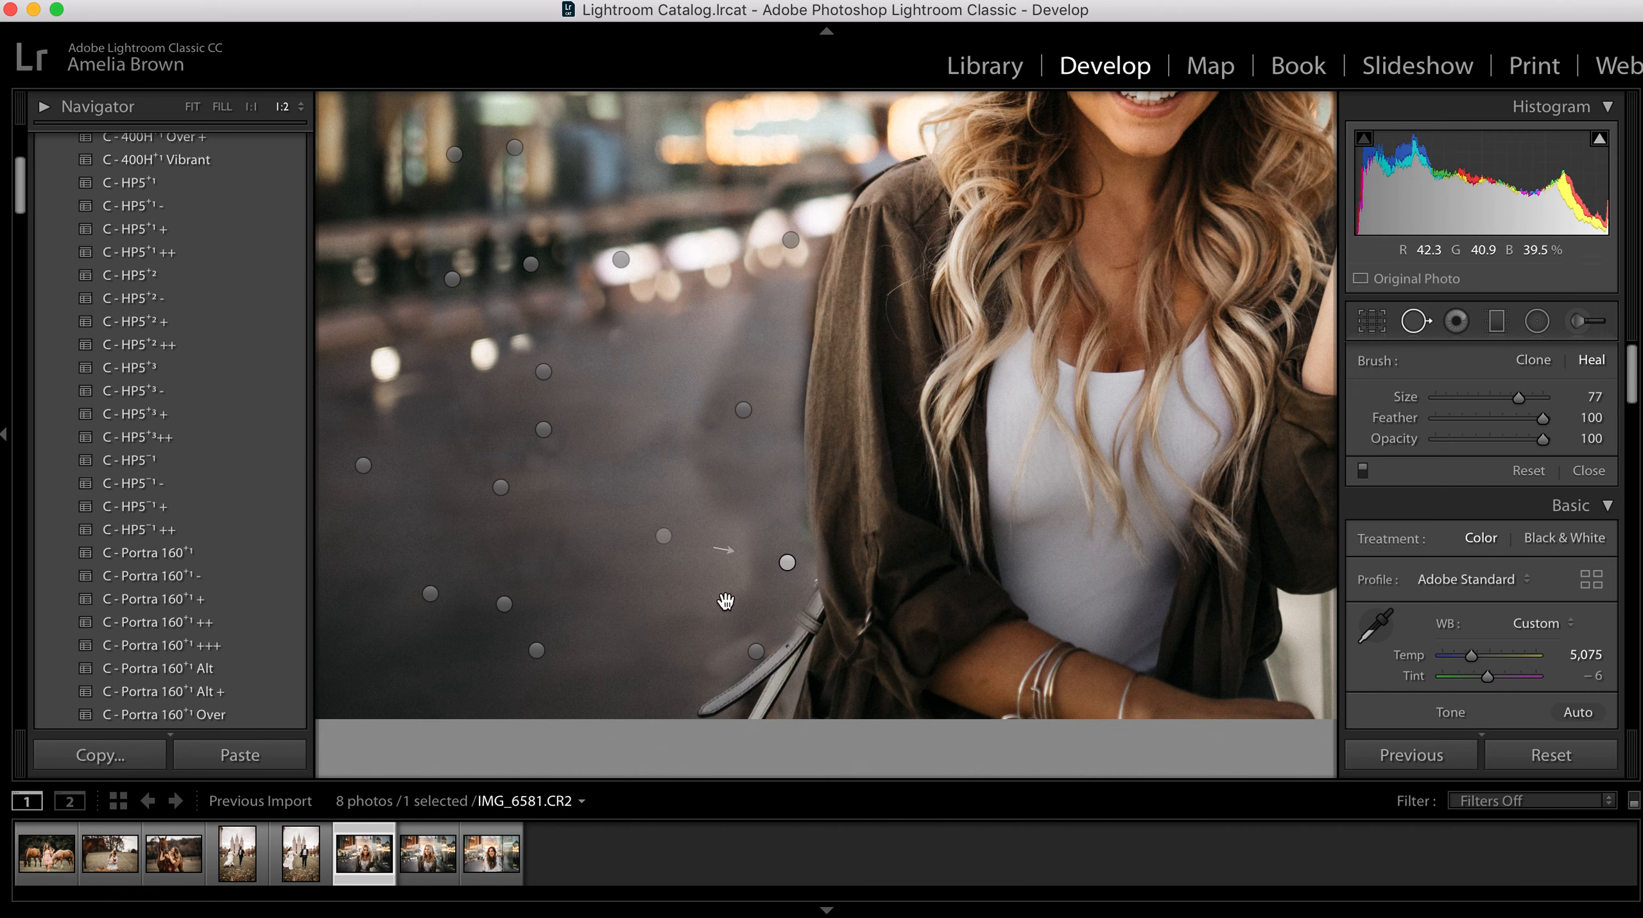
mouse_move(690, 633)
left_mouse_down()
mouse_move(745, 575)
mouse_move(743, 534)
mouse_move(675, 413)
mouse_move(726, 328)
left_mouse_up()
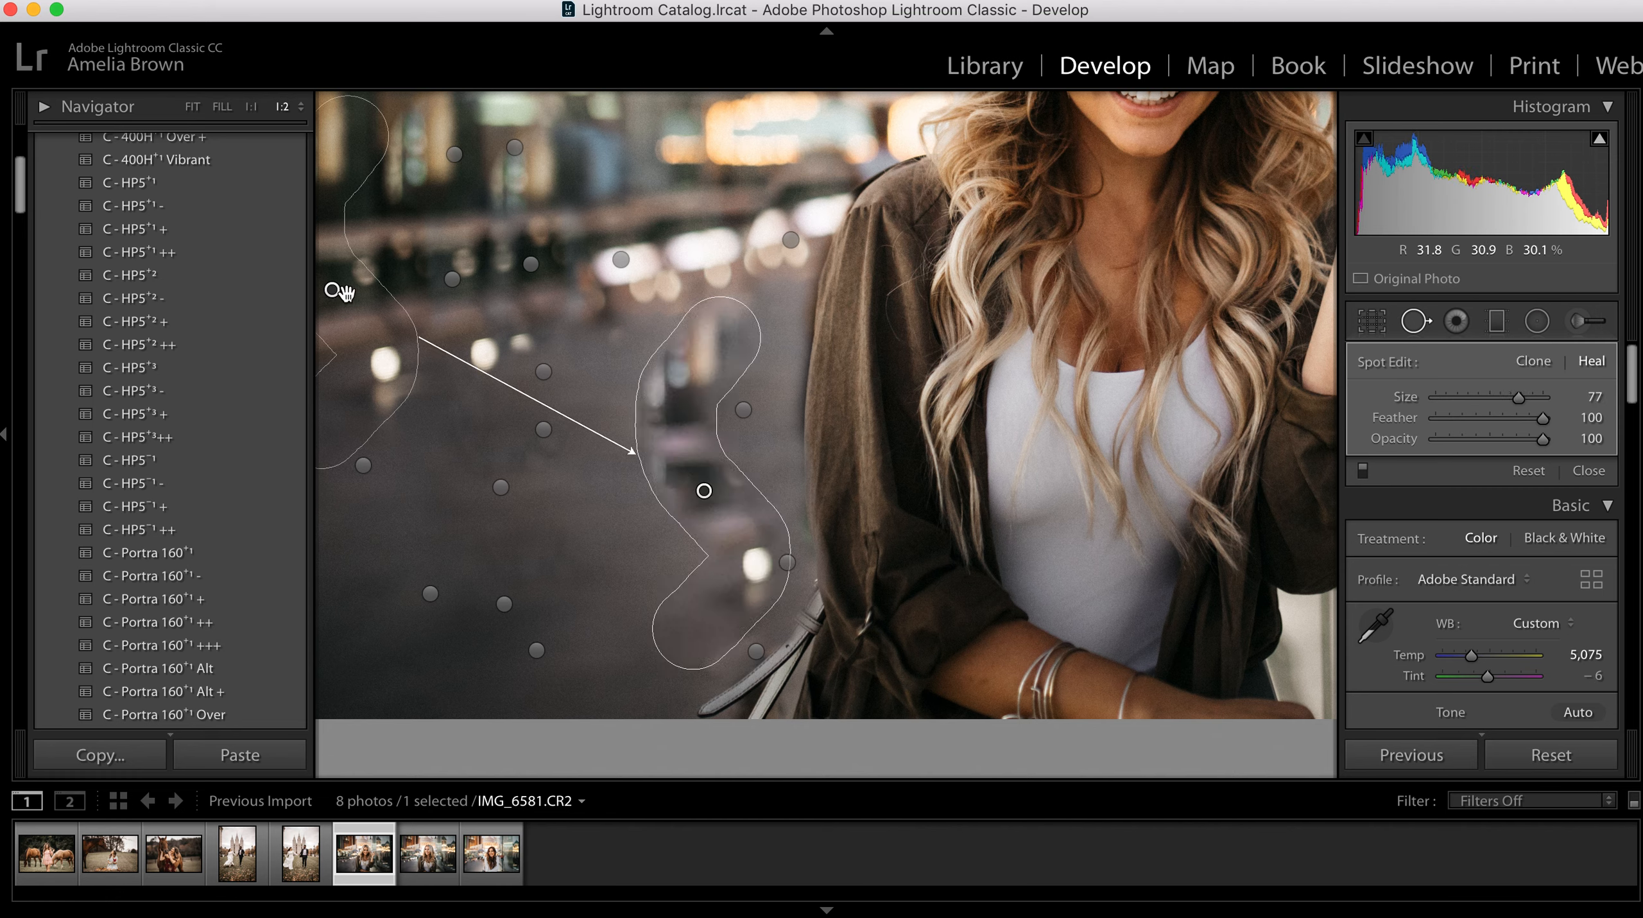
left_click_drag(332, 288, 542, 527)
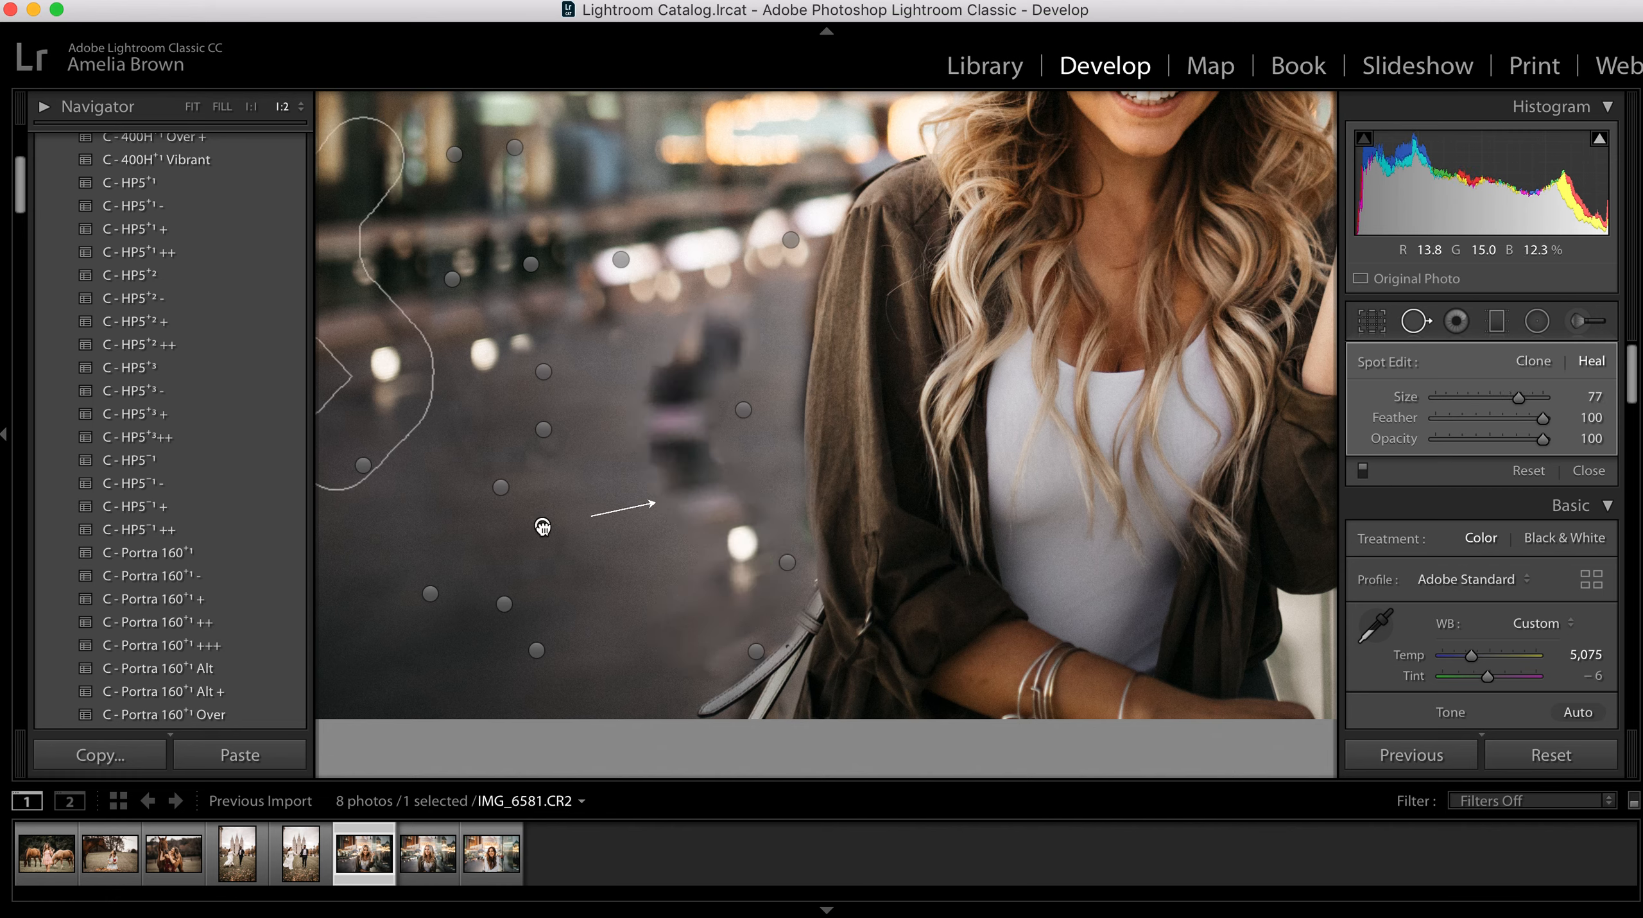
key("q")
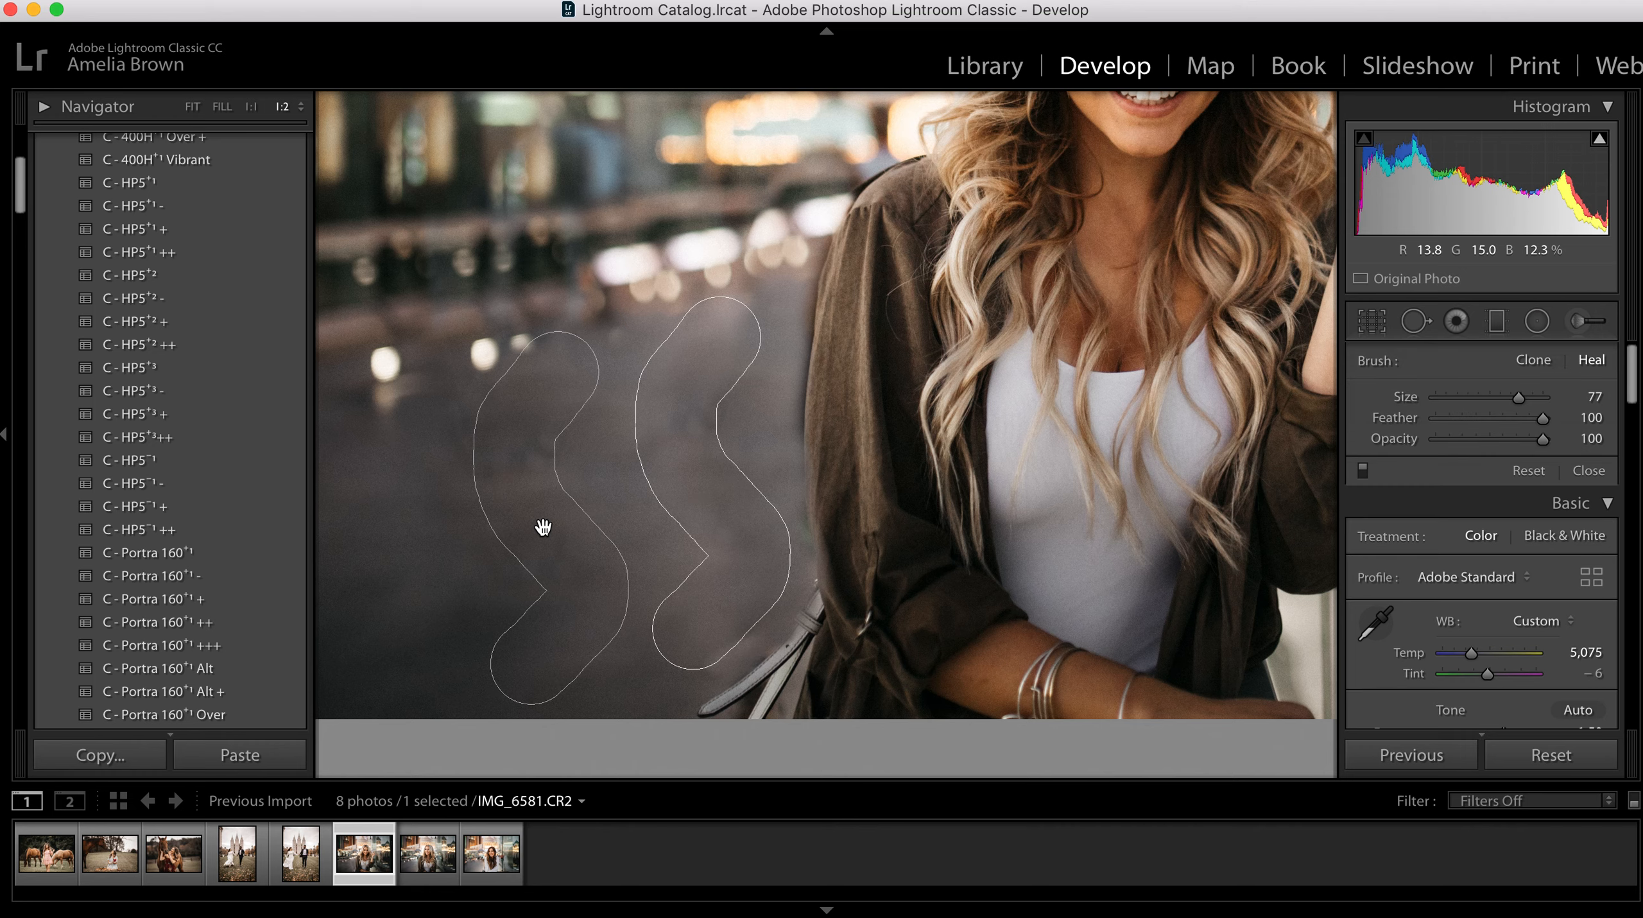
Step: Fit the whole photo in view and compare its before and after versions several times
left_click(191, 109)
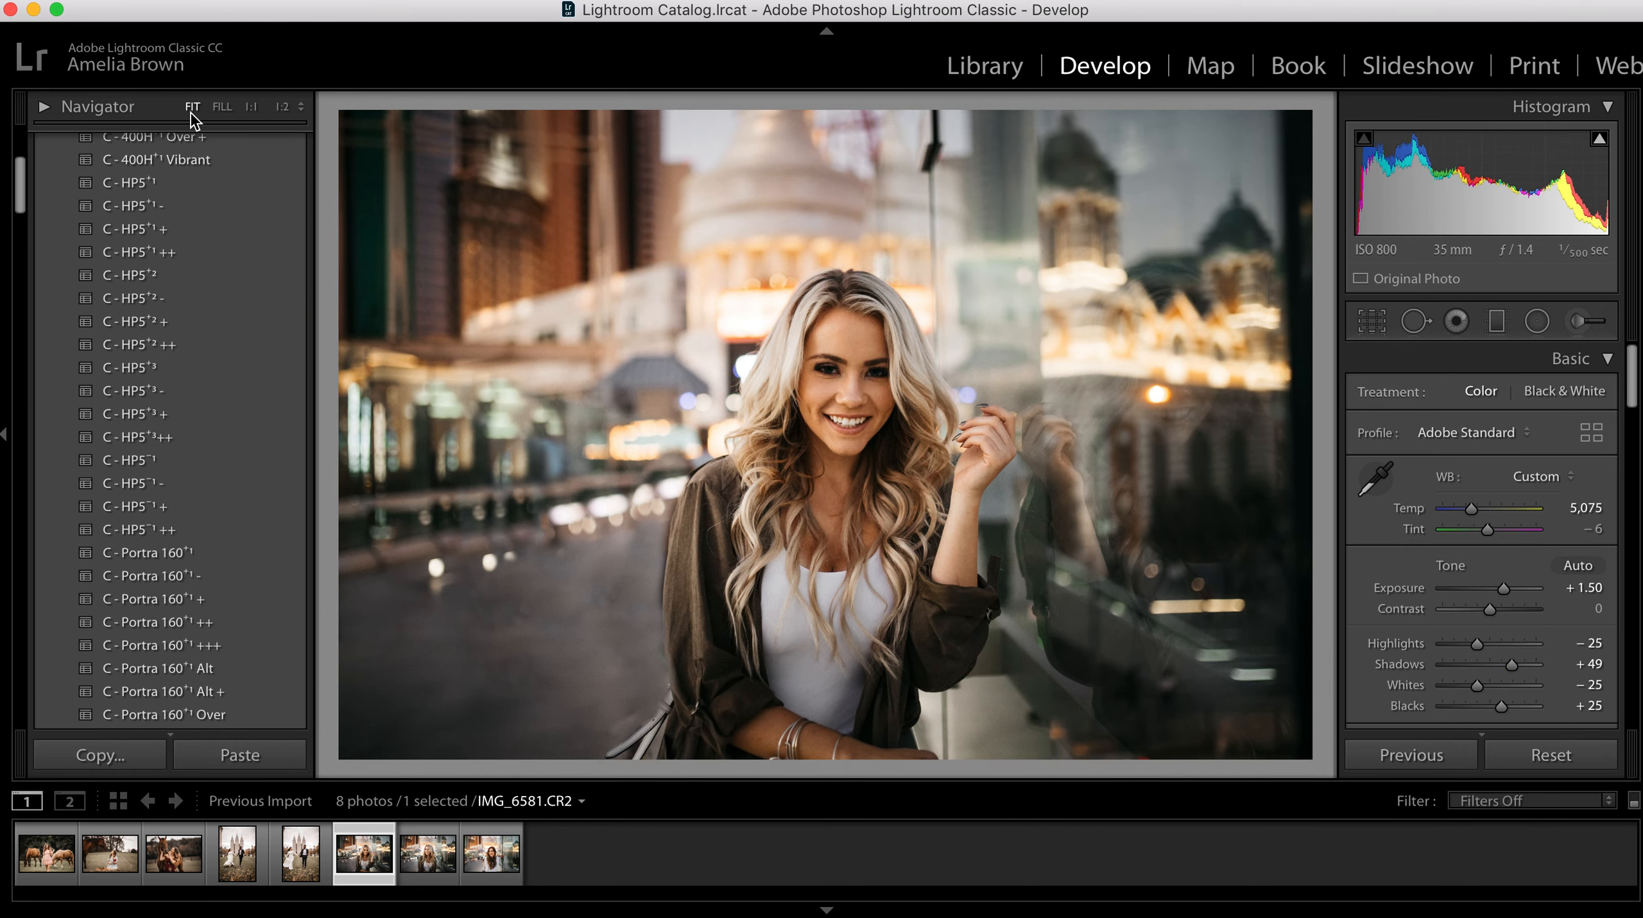
key("backslash")
key("backslash")
key("backslash")
key("backslash")
key("backslash")
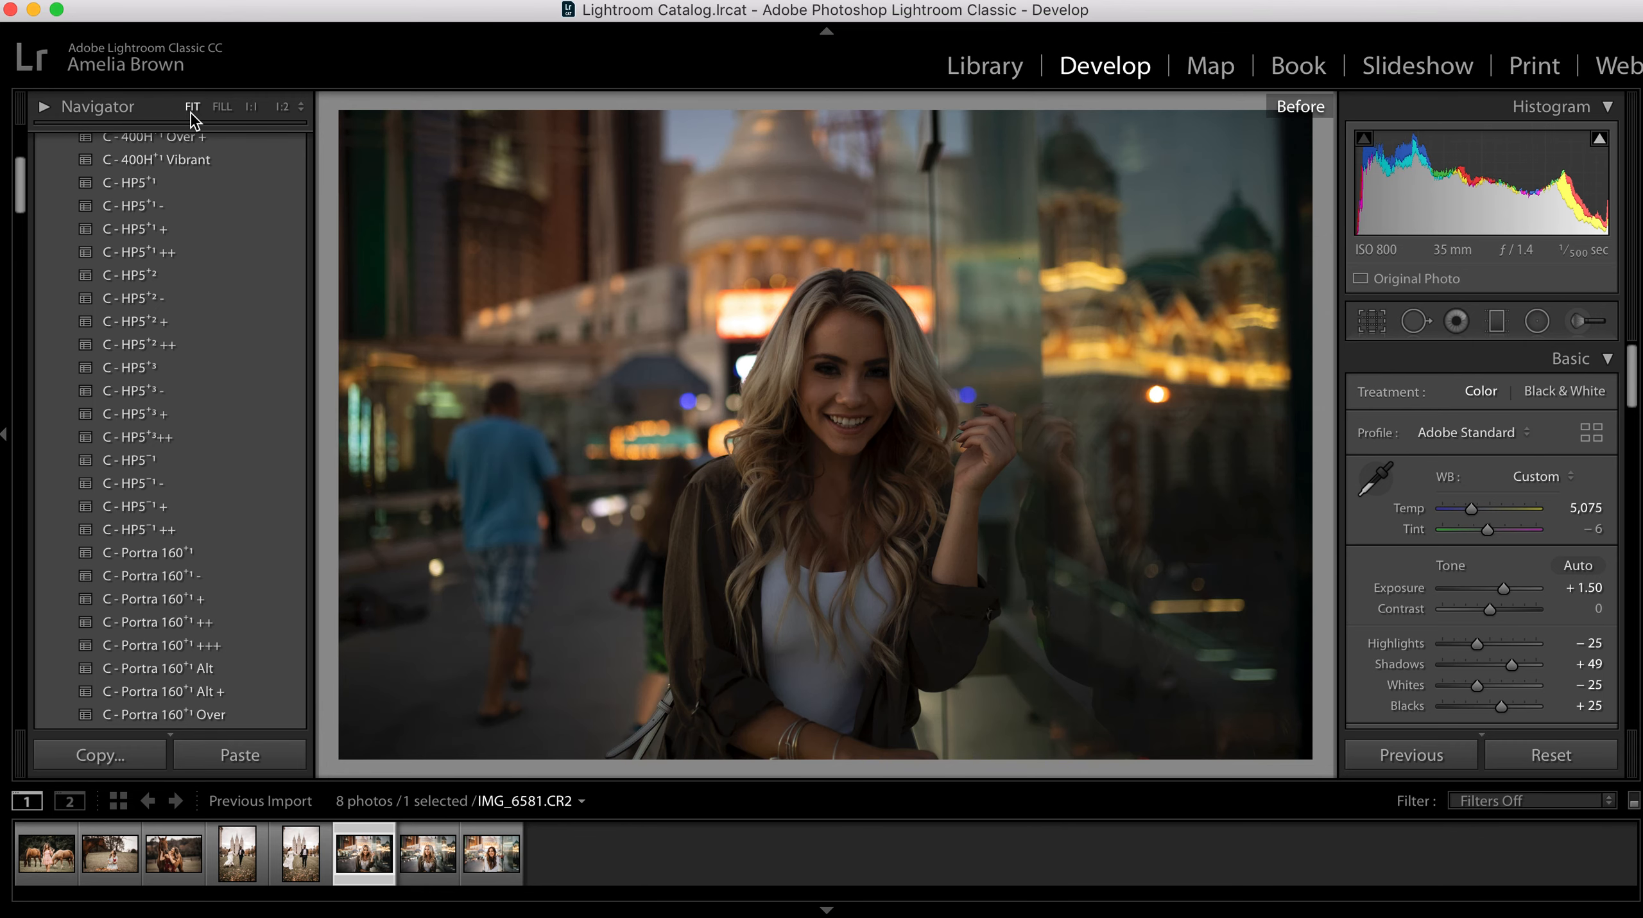
key("backslash")
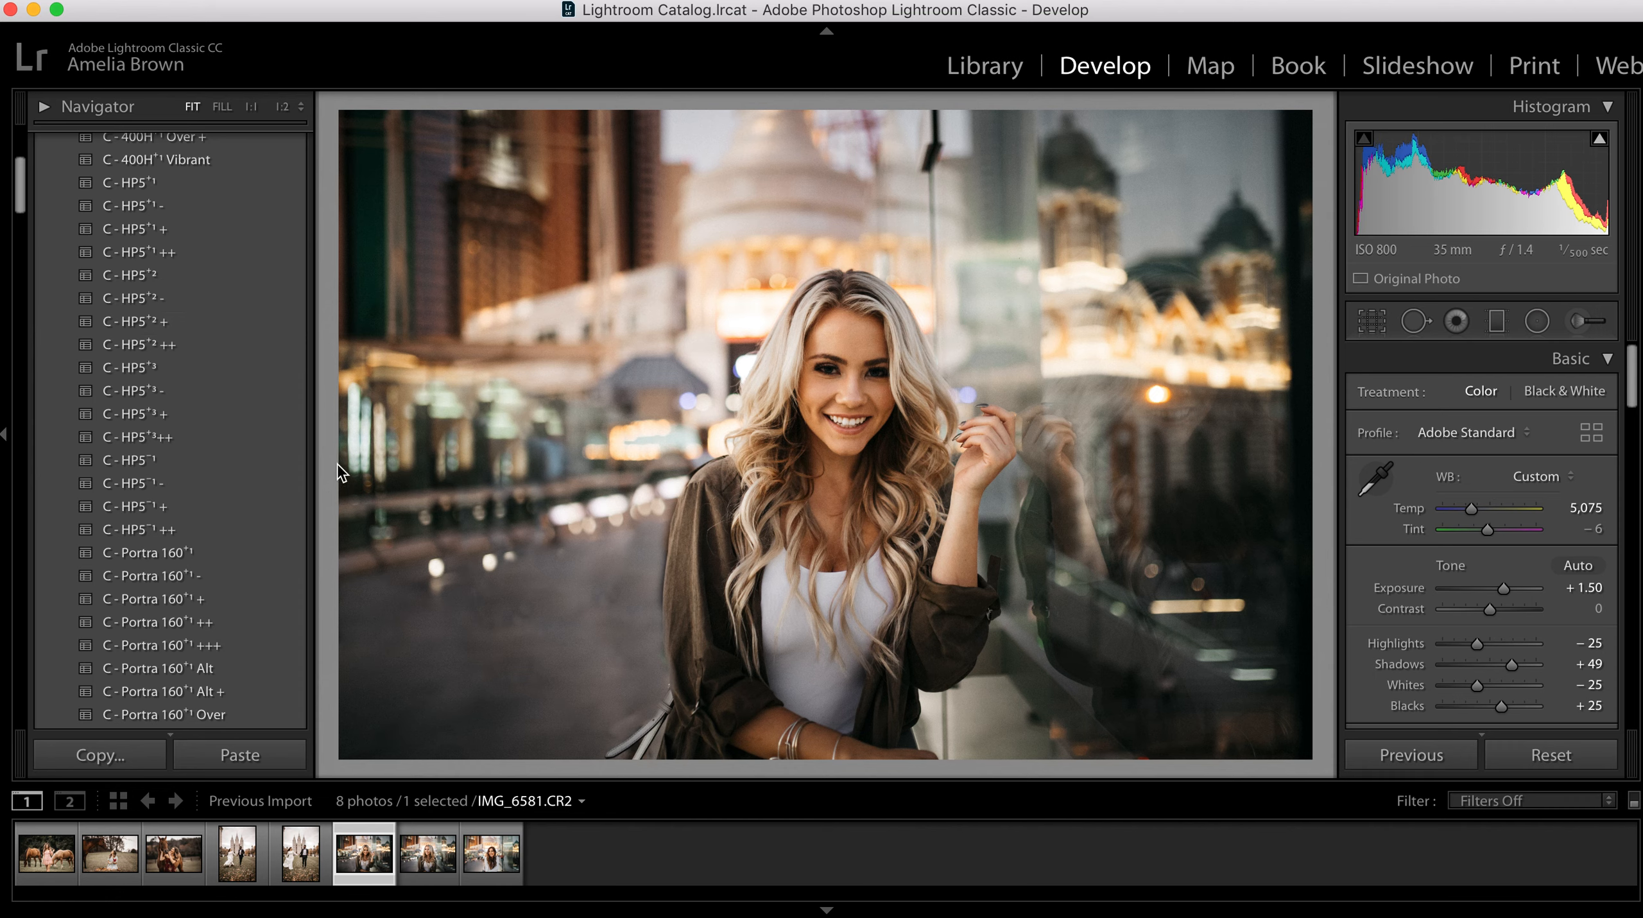
Step: Paint an Adjustment Brush mask over the retouched pavement beside the woman with size 11 and feather 100
key("k")
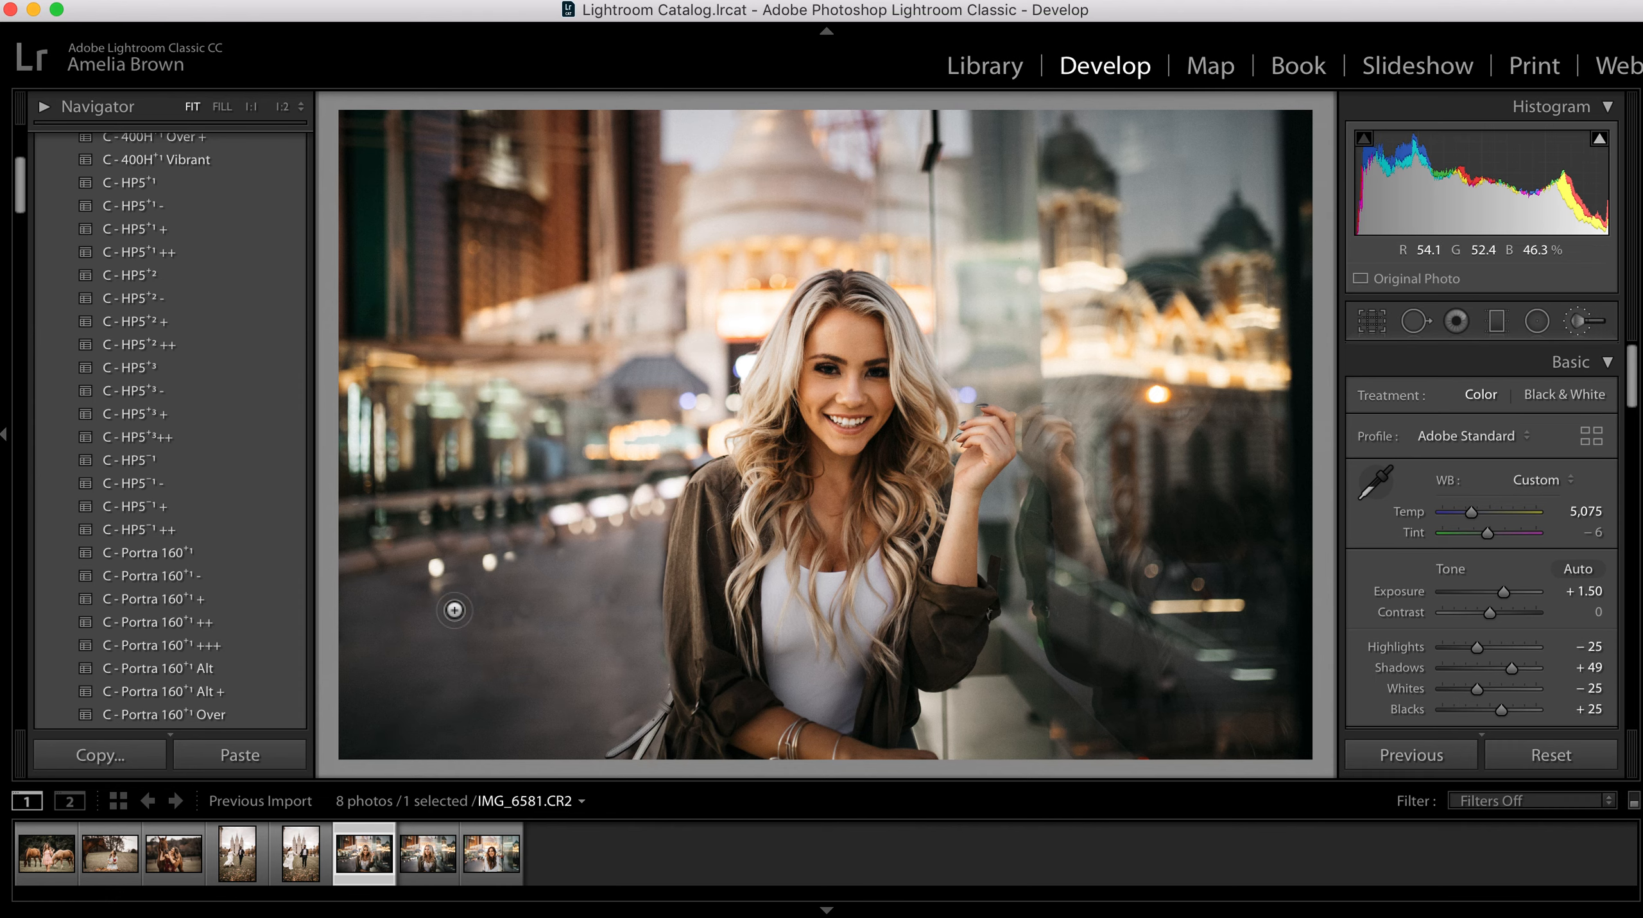
scroll(1496, 591, "down", 5)
left_click_drag(1446, 670, 1452, 670)
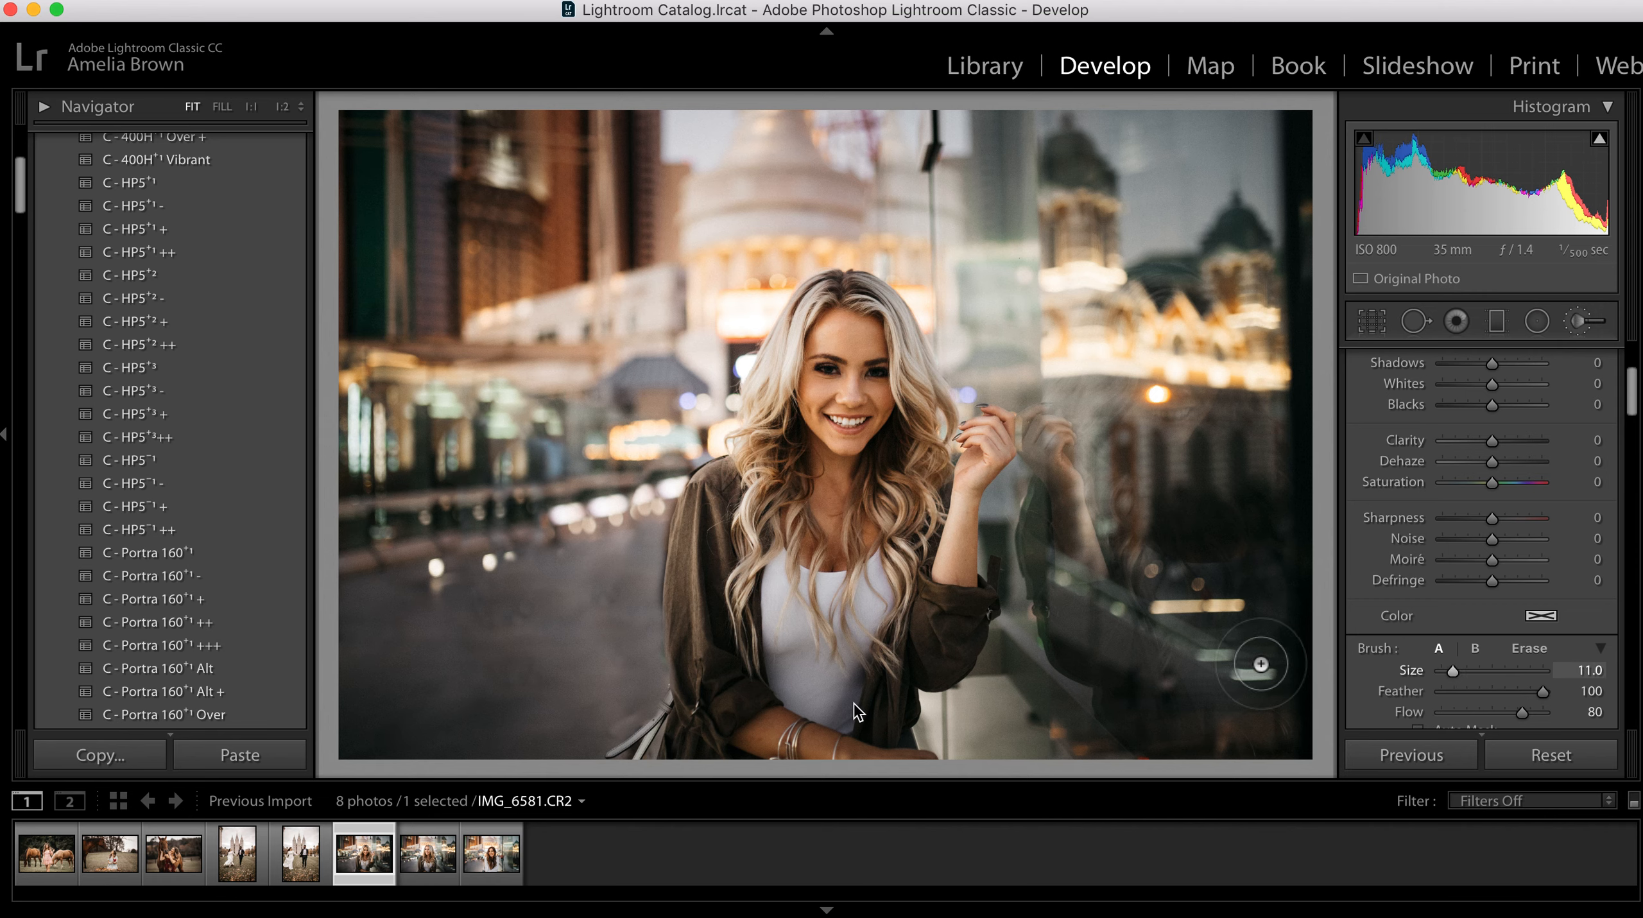
left_click(531, 670)
mouse_move(570, 680)
left_mouse_down()
mouse_move(501, 609)
mouse_move(525, 715)
mouse_move(520, 639)
mouse_move(492, 714)
mouse_move(481, 632)
mouse_move(410, 720)
mouse_move(390, 671)
mouse_move(596, 579)
mouse_move(605, 687)
mouse_move(627, 563)
mouse_move(638, 673)
mouse_move(510, 752)
mouse_move(388, 722)
mouse_move(362, 664)
mouse_move(411, 625)
mouse_move(599, 563)
mouse_move(611, 600)
mouse_move(586, 654)
left_mouse_up()
scroll(1439, 463, "up", 5)
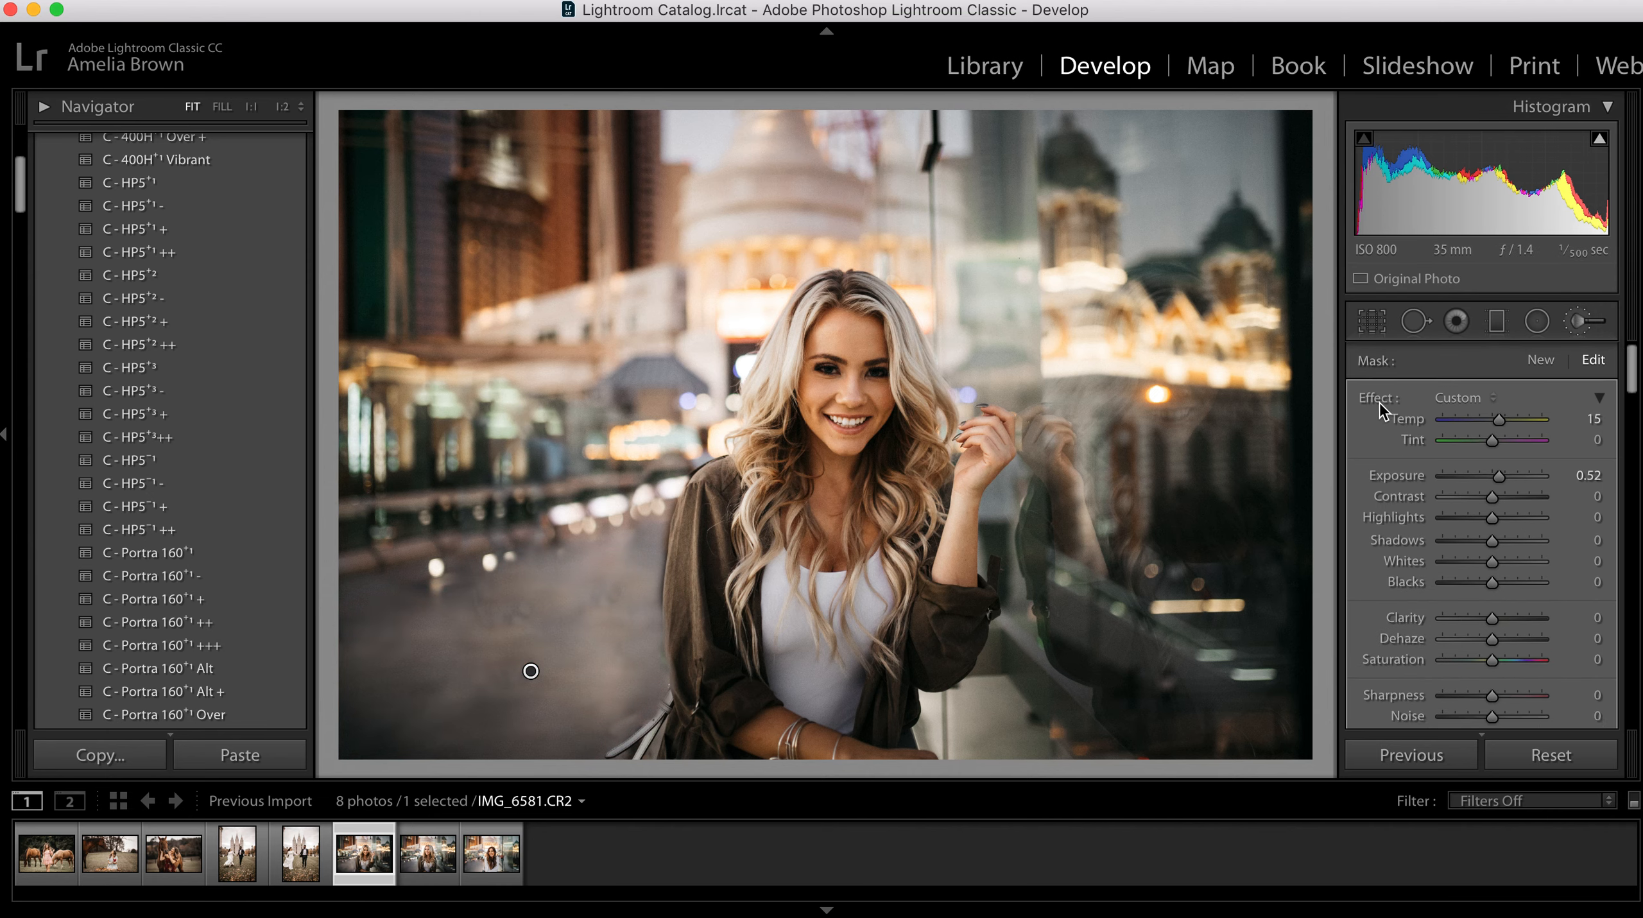
Step: Reset the pavement mask's effect sliders, then set its Clarity to -100, Exposure to -0.12 and Sharpness to -100
double_click(1379, 398)
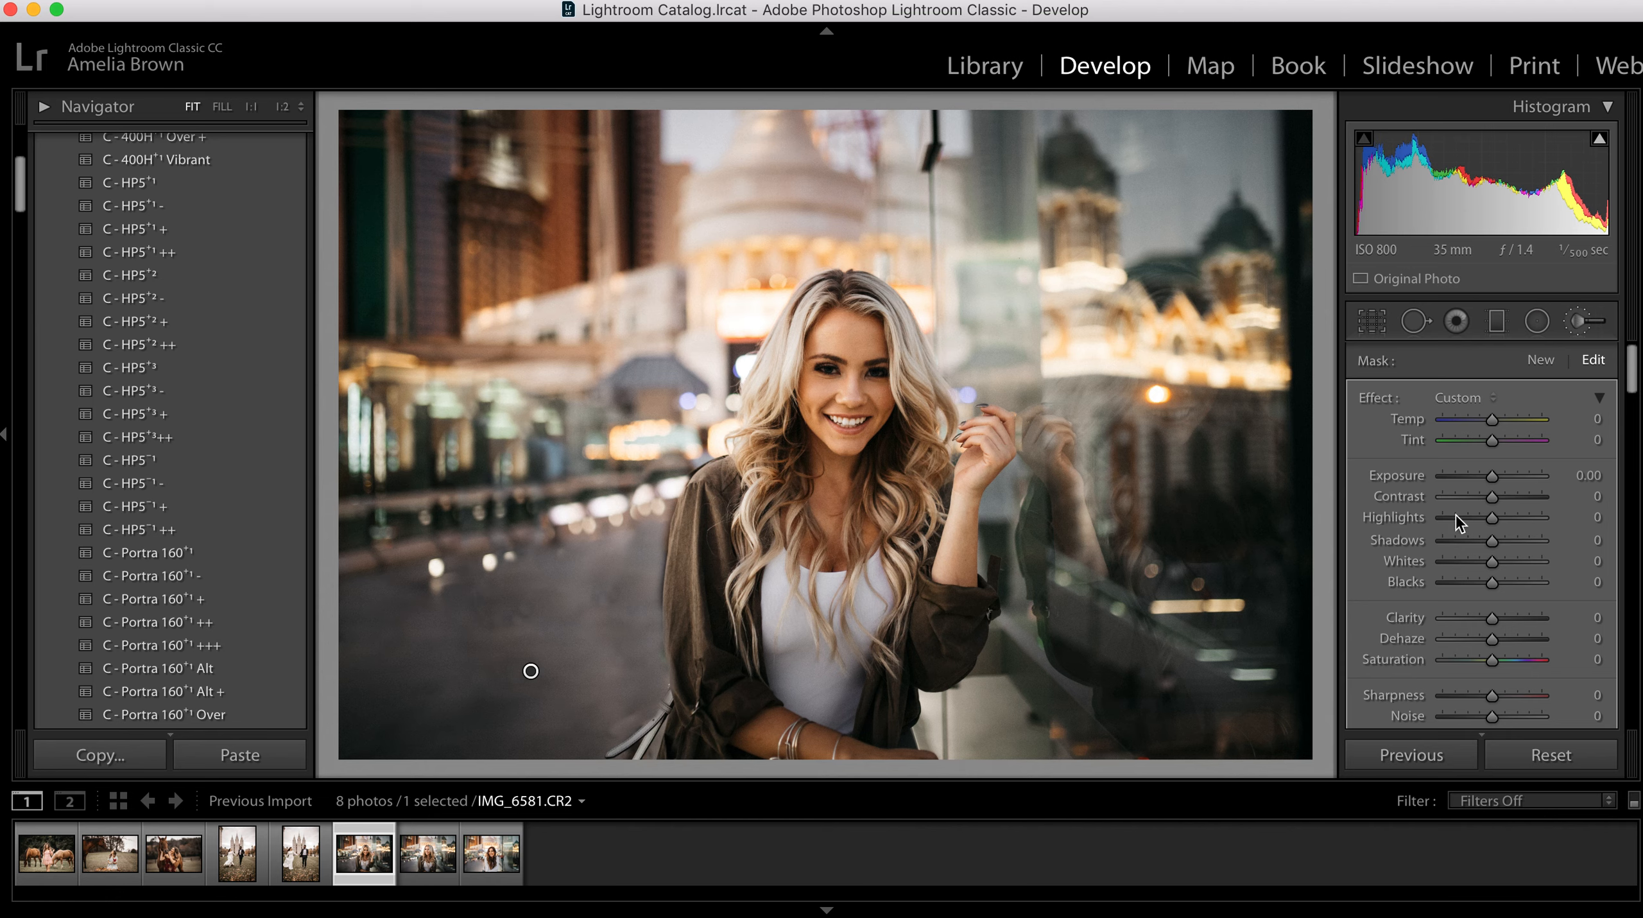
left_click_drag(1493, 618, 1278, 674)
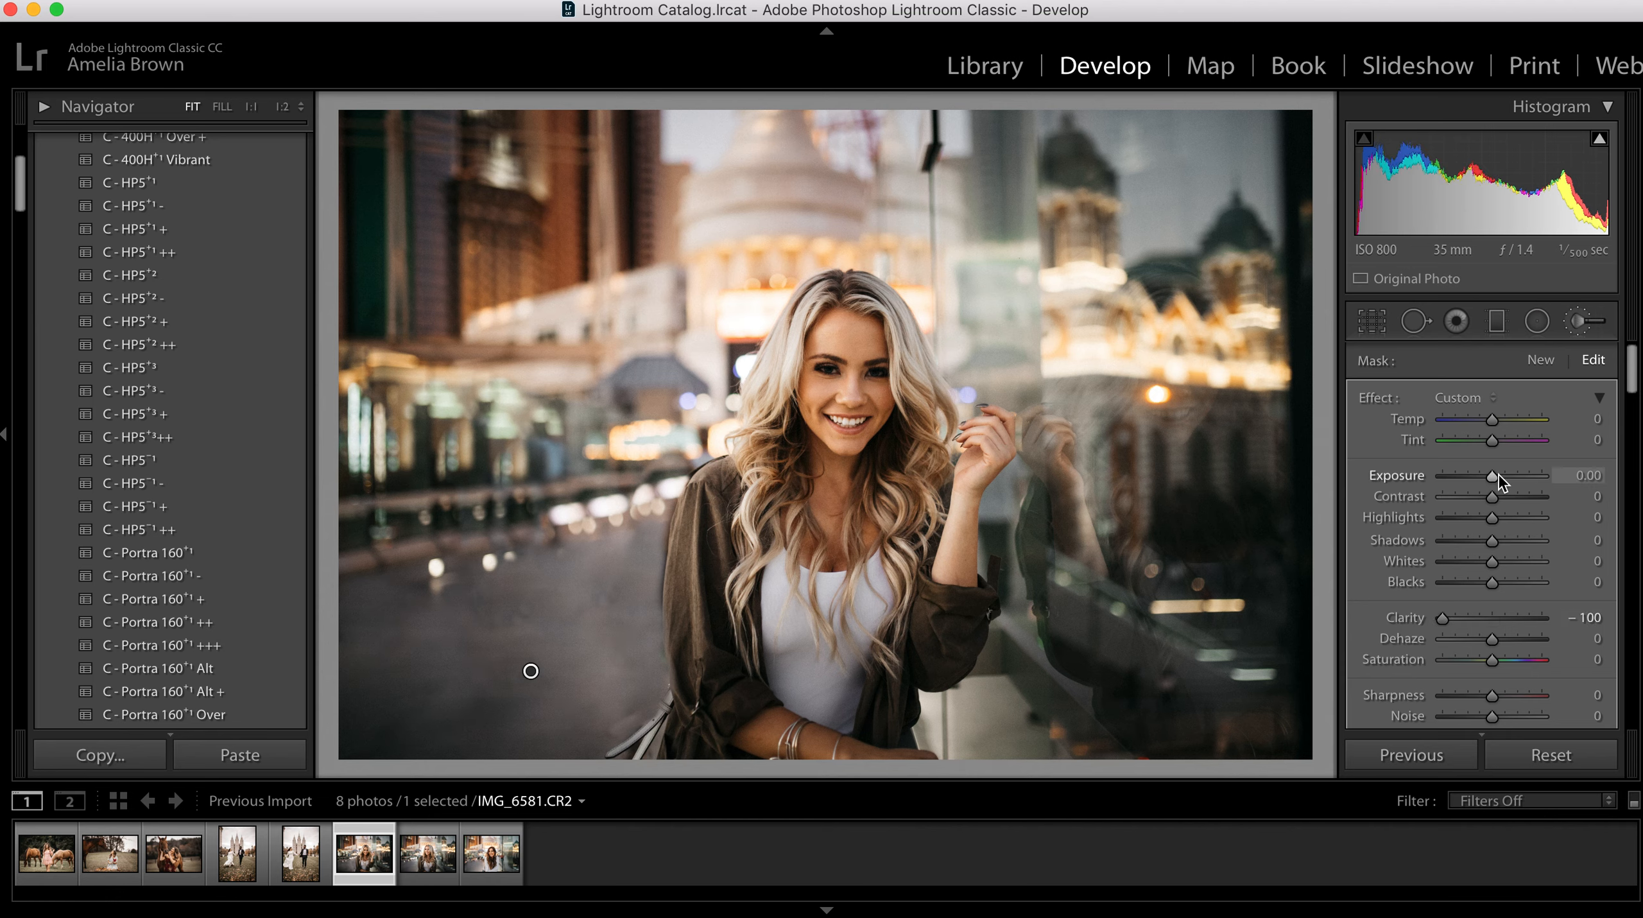
left_click_drag(1496, 479, 1491, 477)
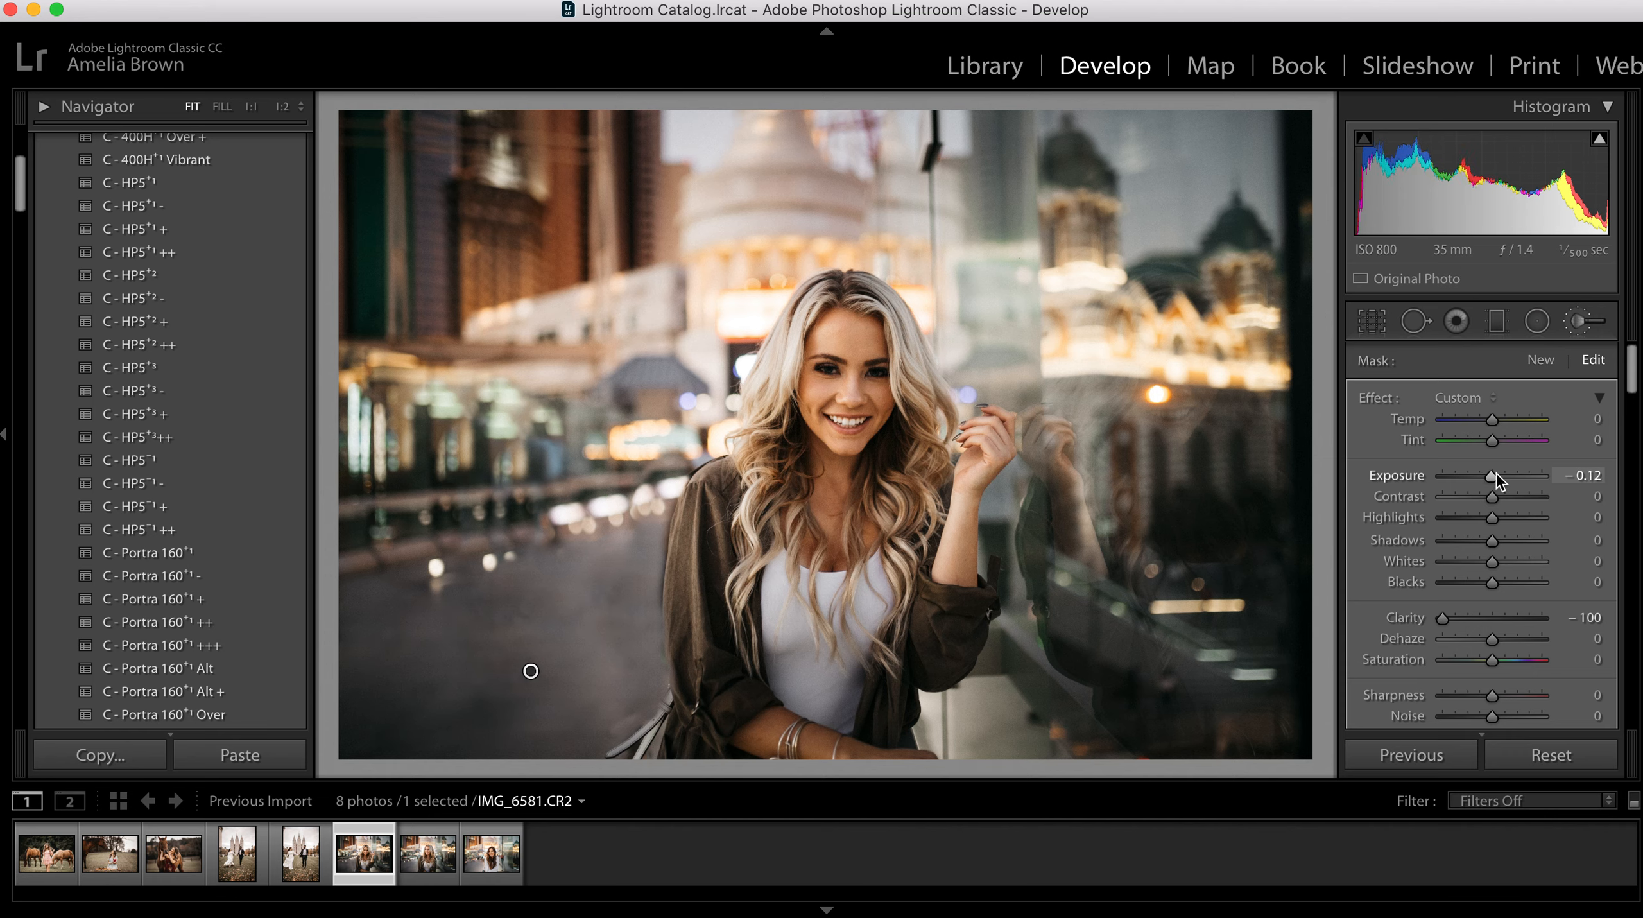
left_click_drag(1400, 696, 1375, 707)
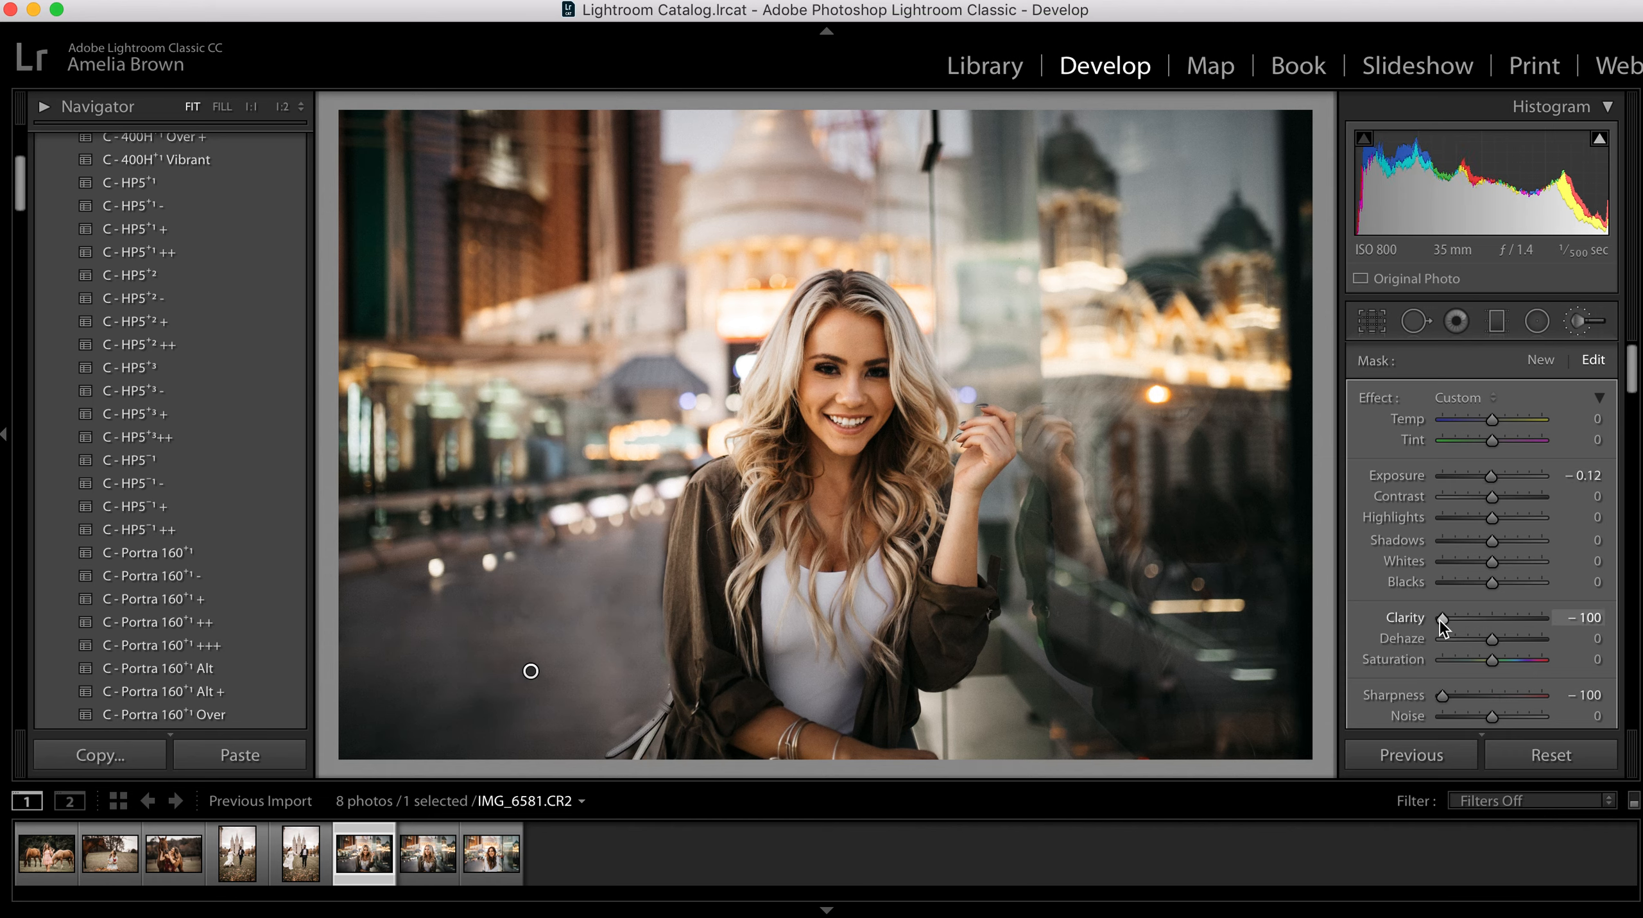
key("k")
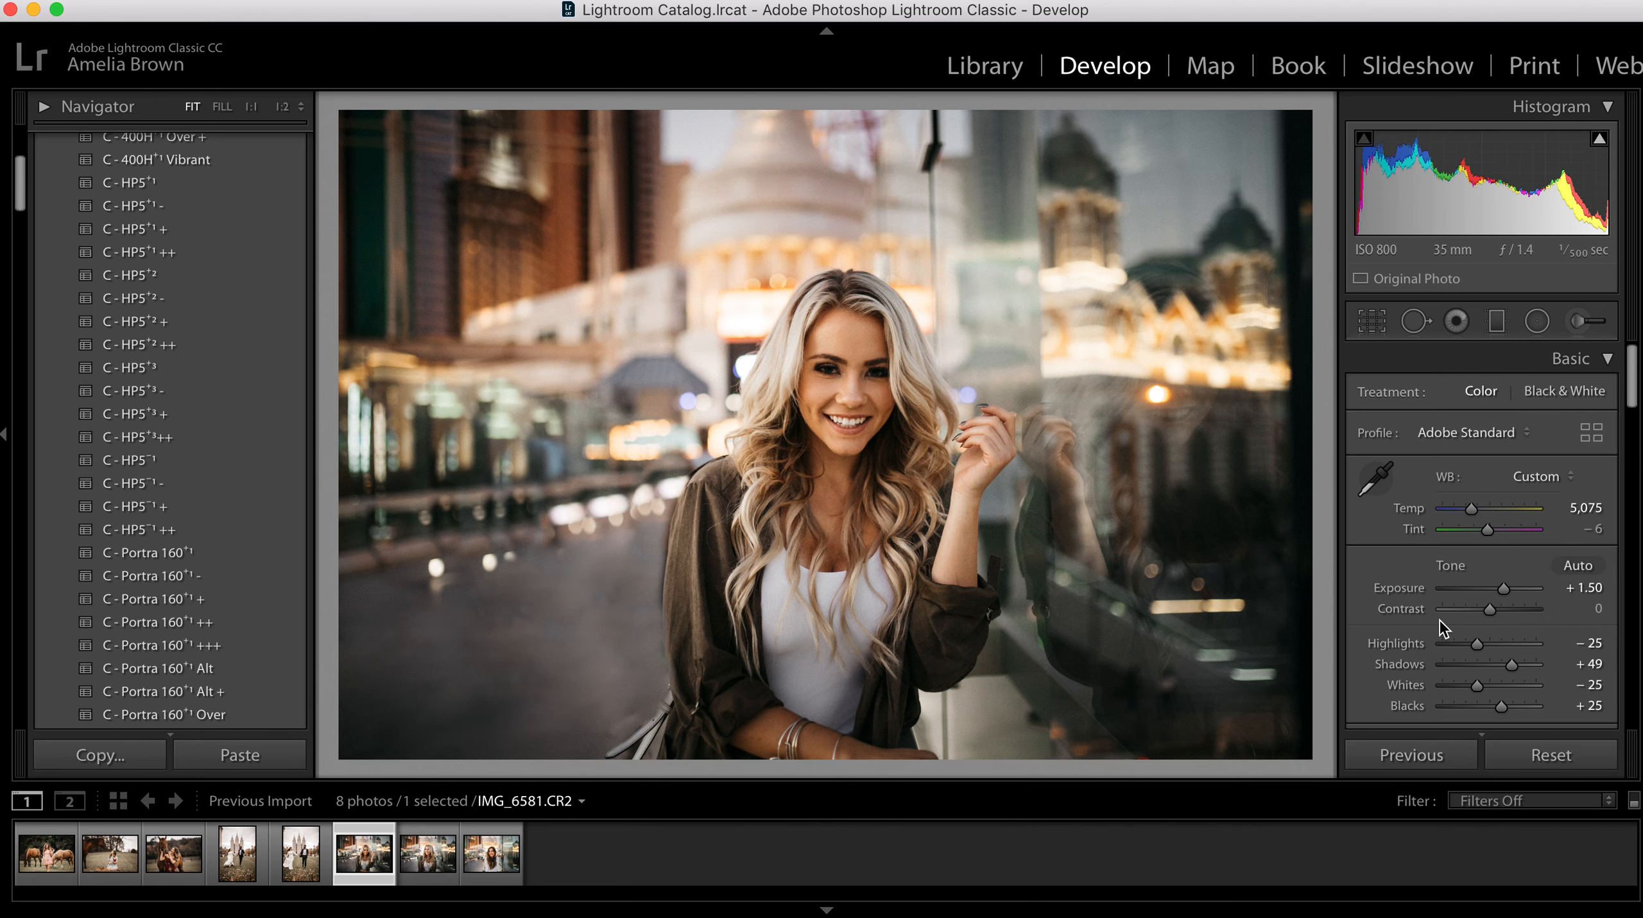
Step: Paint a second Adjustment Brush mask over the pavement near the photo's left edge, with effects reset and Clarity at -100
key("k")
mouse_move(442, 667)
left_mouse_down()
mouse_move(572, 617)
mouse_move(460, 631)
left_mouse_up()
mouse_move(407, 695)
left_mouse_down()
mouse_move(504, 697)
mouse_move(441, 725)
mouse_move(539, 706)
mouse_move(594, 649)
mouse_move(615, 580)
mouse_move(608, 654)
mouse_move(541, 729)
mouse_move(616, 646)
mouse_move(538, 638)
mouse_move(619, 572)
mouse_move(414, 638)
mouse_move(400, 675)
mouse_move(393, 629)
mouse_move(403, 681)
mouse_move(579, 660)
mouse_move(643, 570)
mouse_move(566, 612)
mouse_move(405, 637)
mouse_move(500, 606)
mouse_move(383, 624)
left_mouse_up()
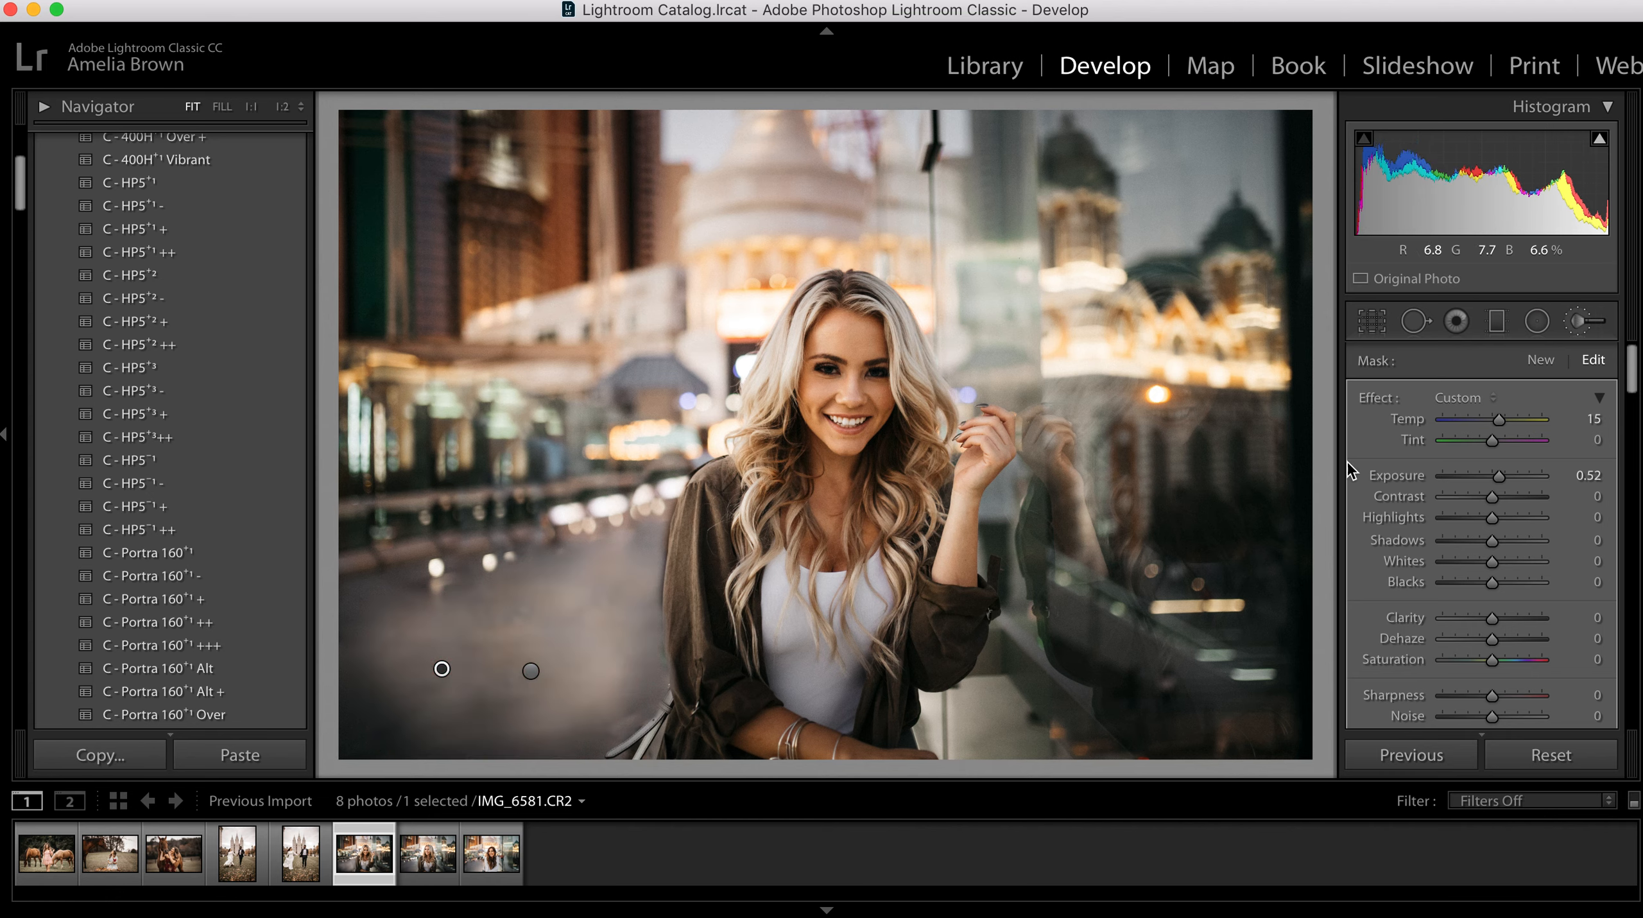
double_click(1369, 400)
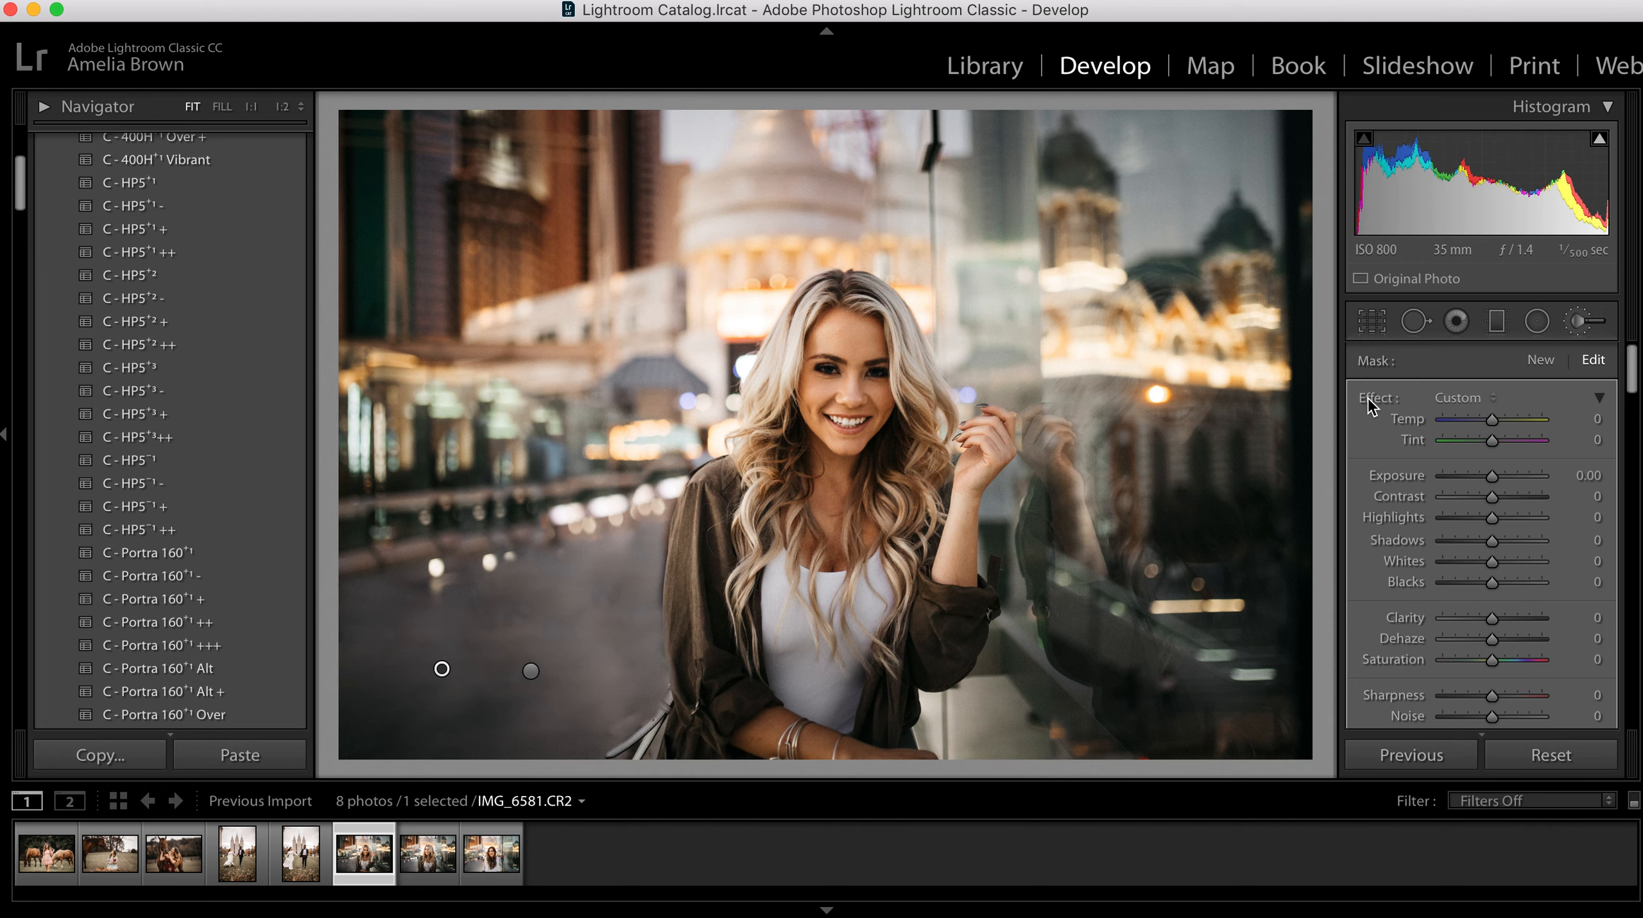
left_click_drag(1491, 617, 1334, 622)
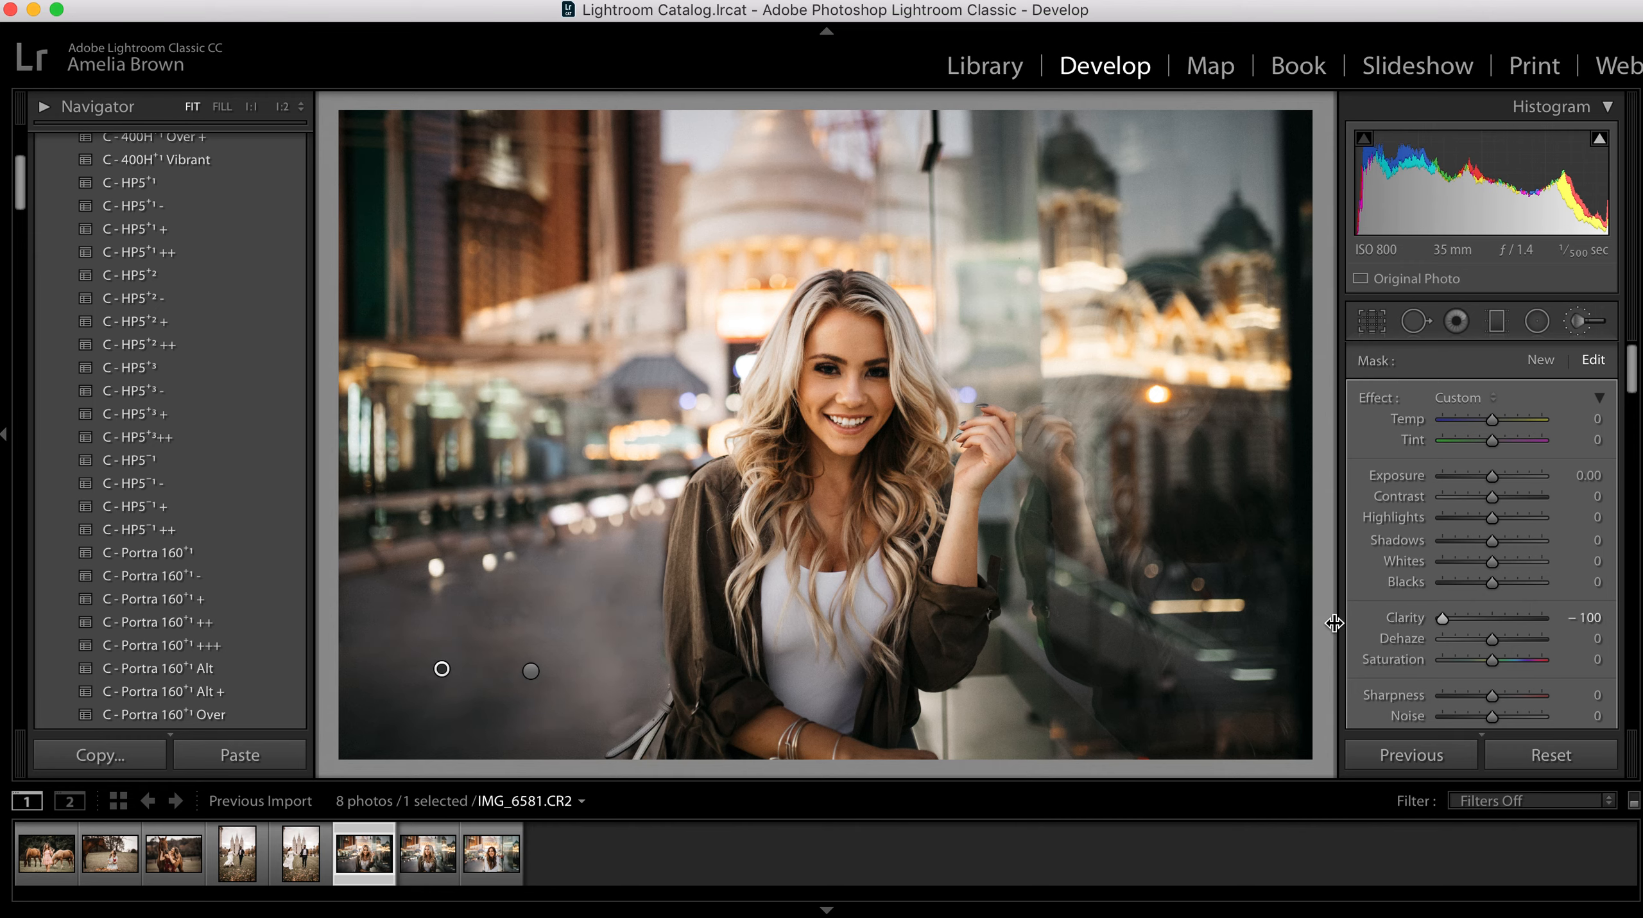
key("k")
Step: Compare the before and after versions of the photo with the smoothed pavement
key("backslash")
key("backslash")
key("backslash")
key("backslash")
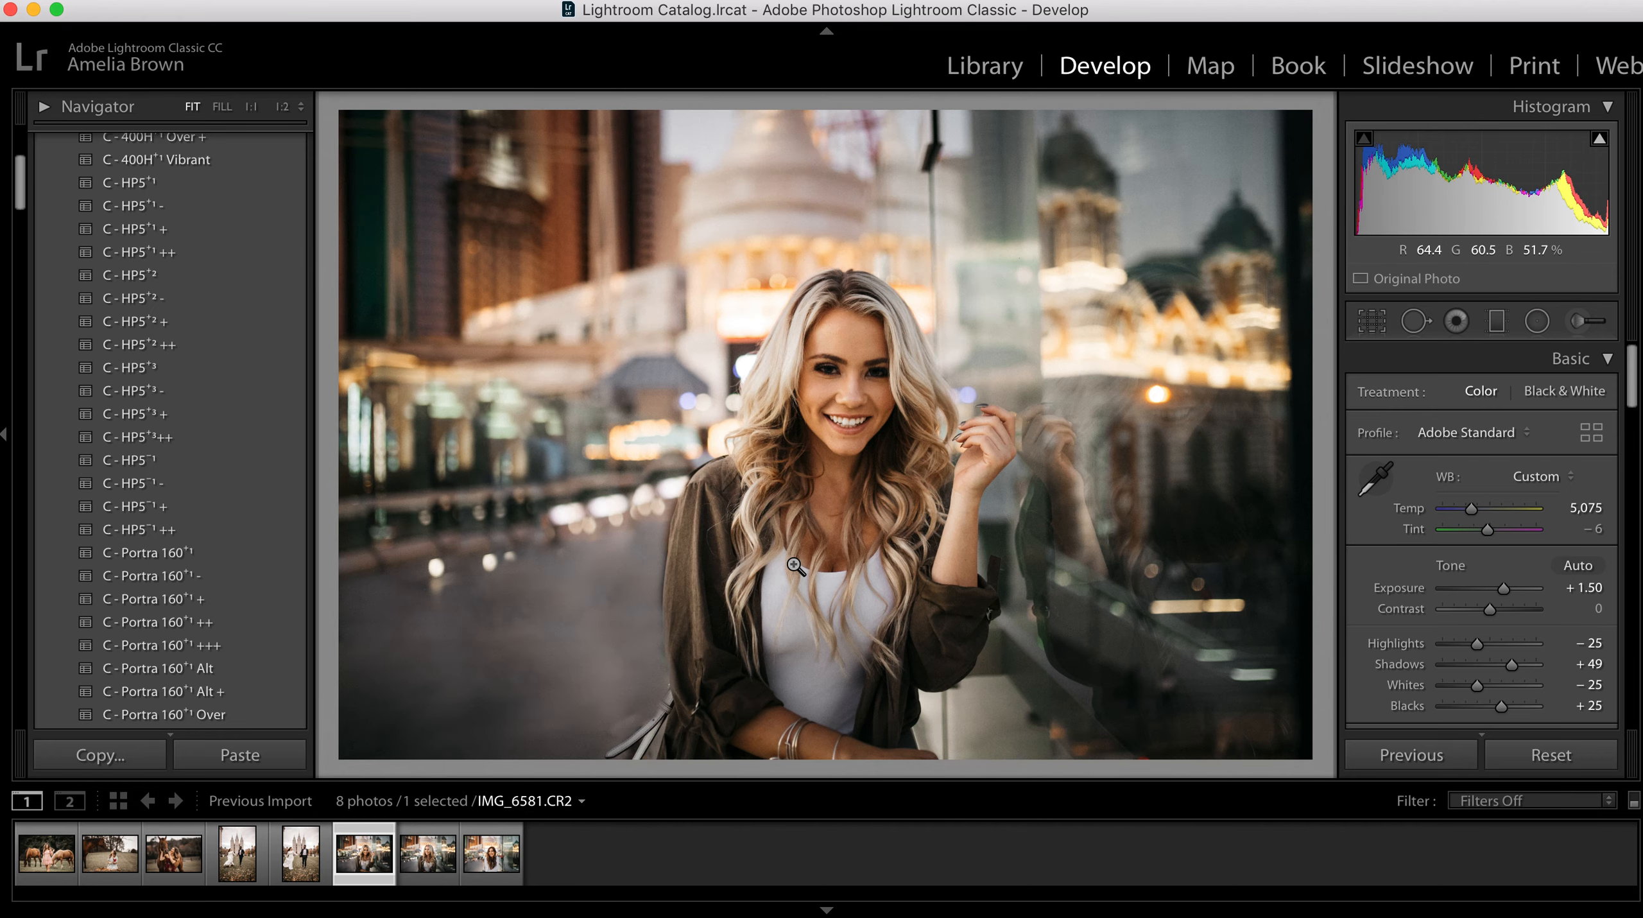
key("backslash")
key("backslash")
key("backslash")
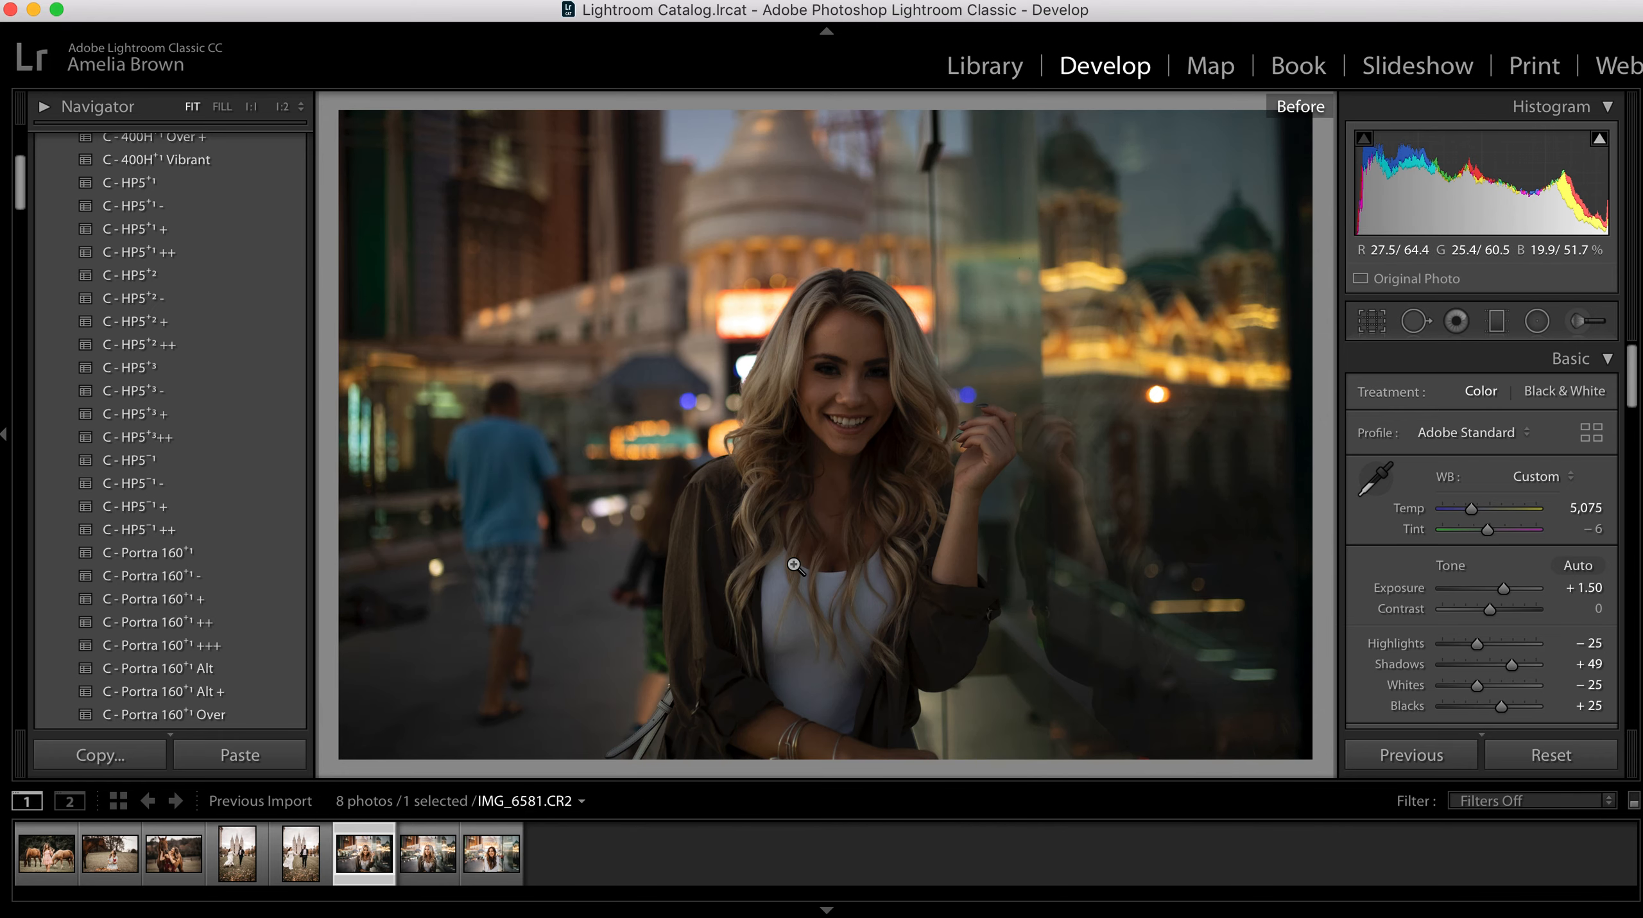
key("backslash")
Step: Repair the broken nail tip on the woman's raised hand with a size 17 Heal stroke, sampling the intact nail below it
left_click(976, 428)
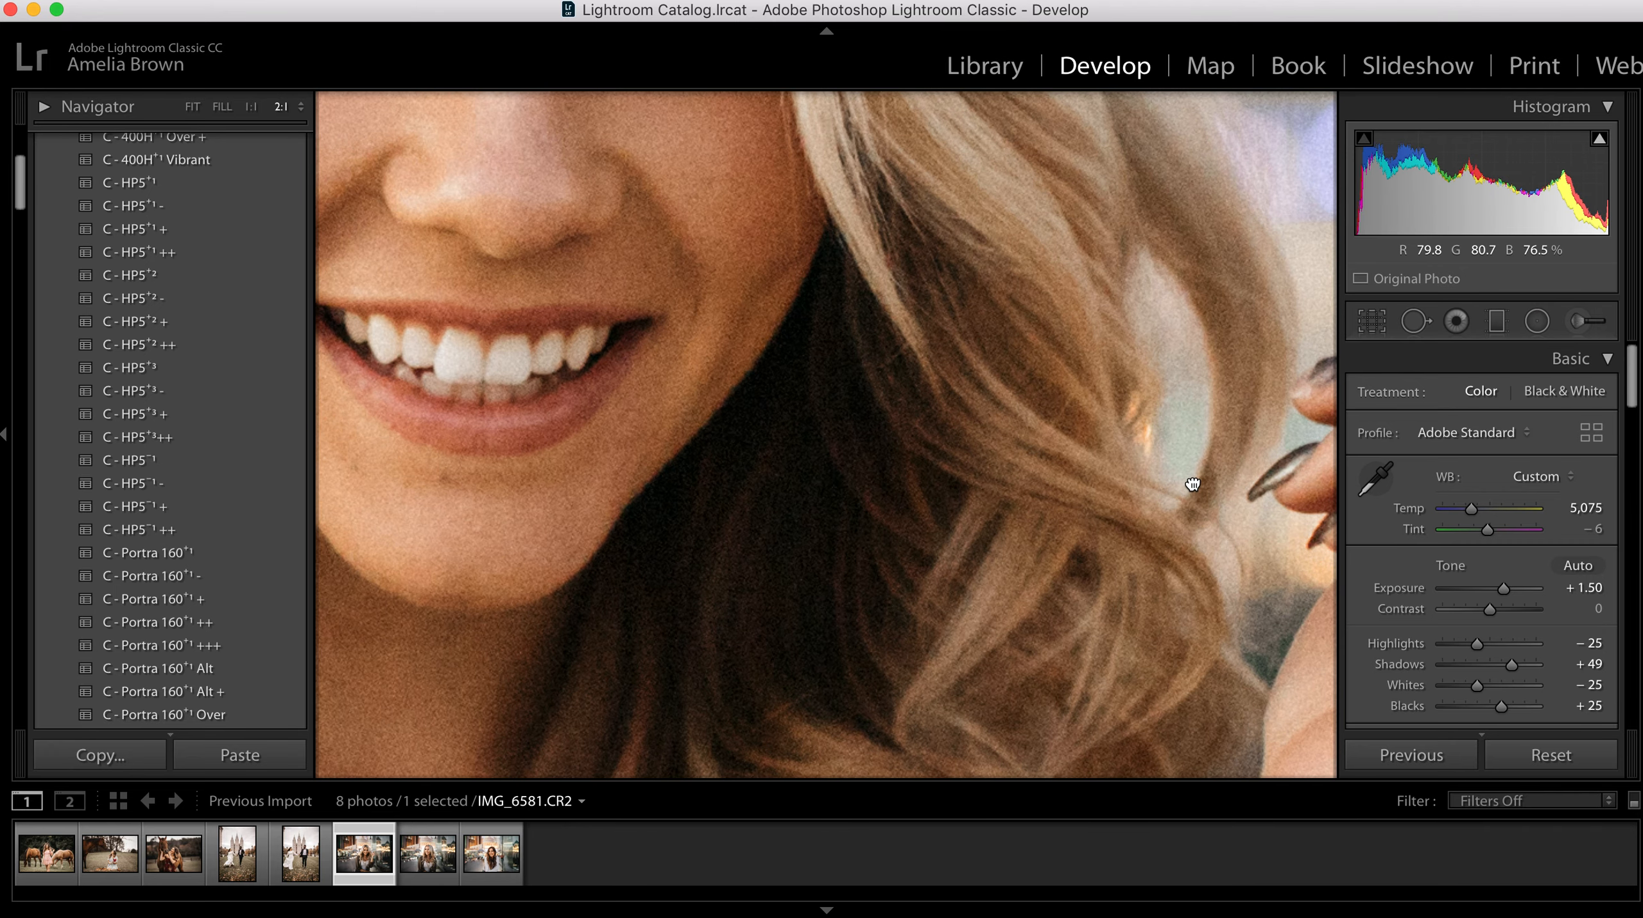
left_click_drag(1193, 486, 726, 591)
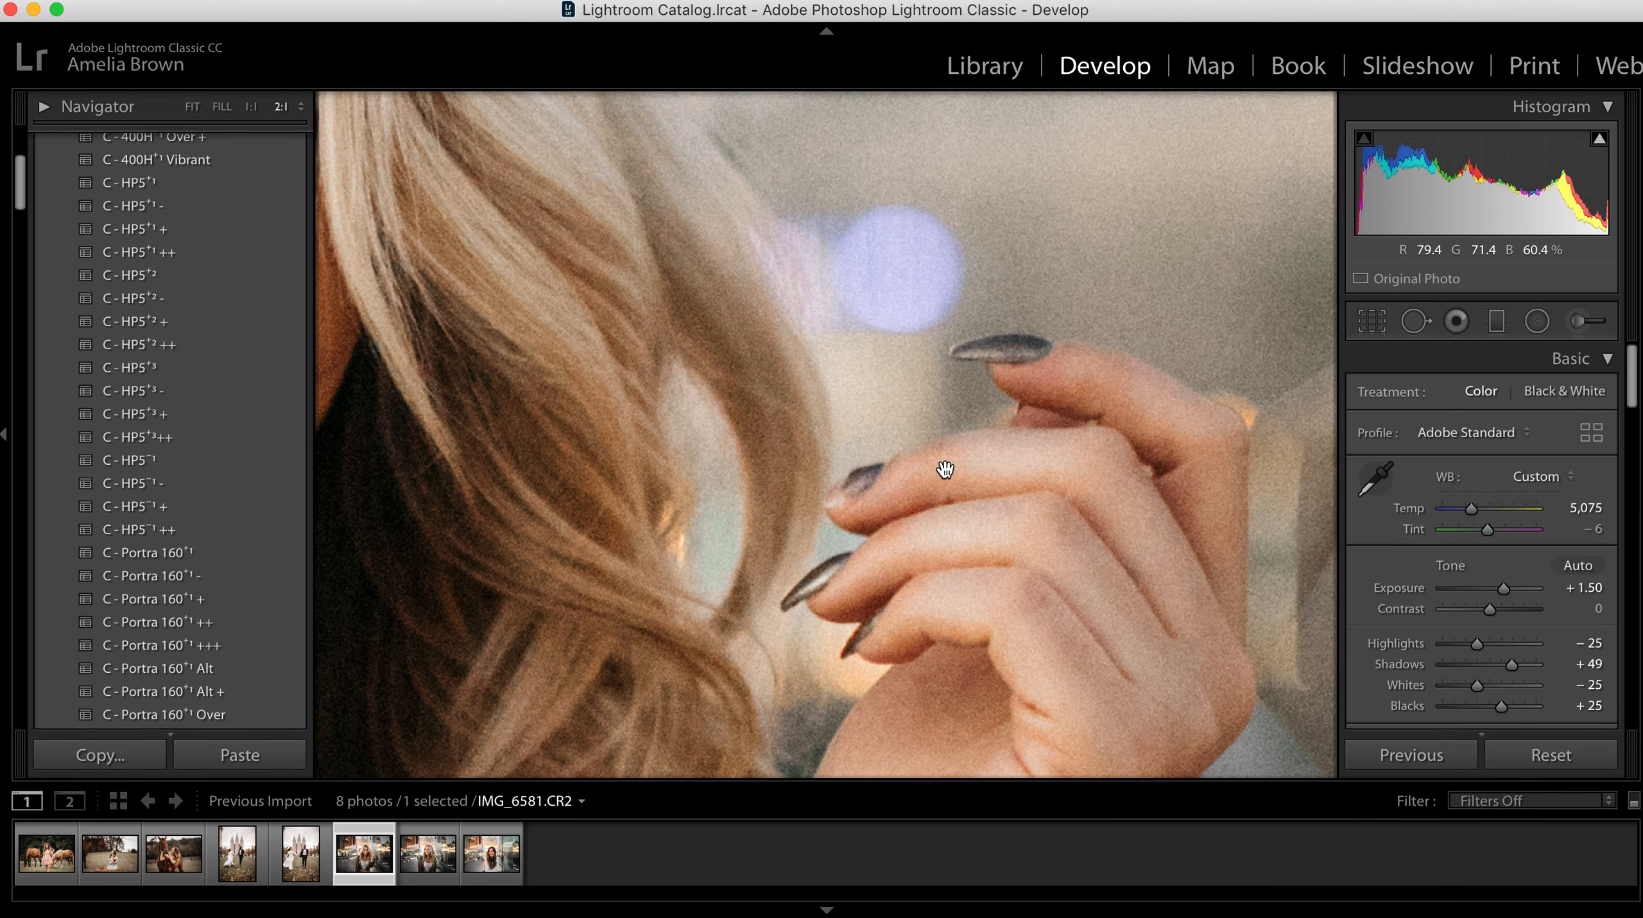
key("q")
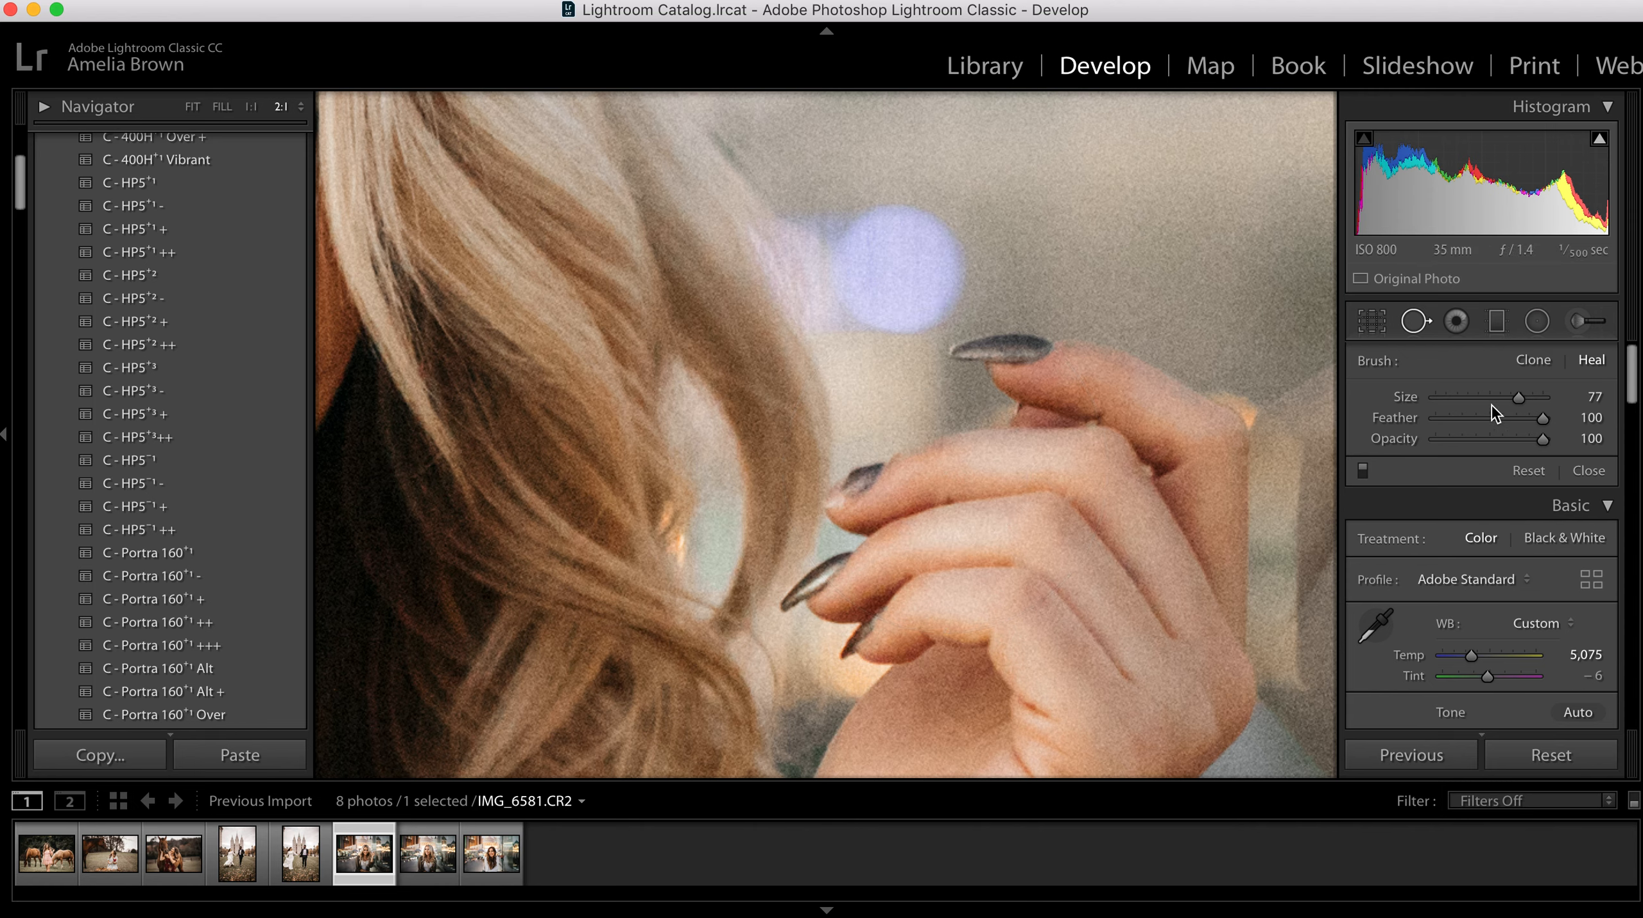
left_click_drag(1519, 399, 1459, 399)
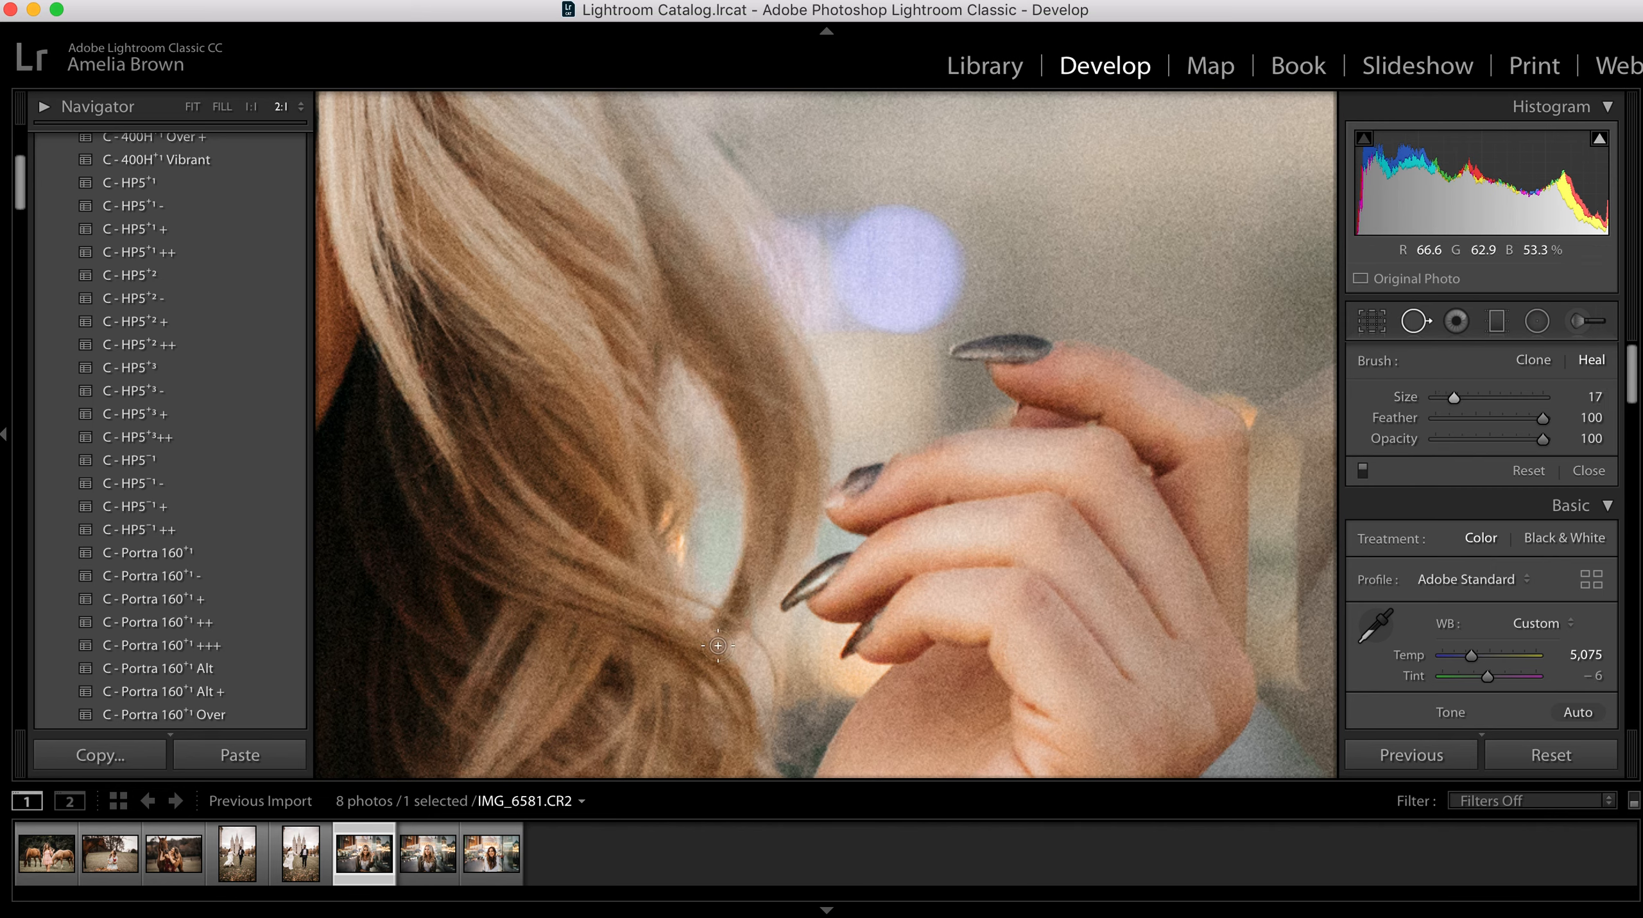
left_click(842, 490)
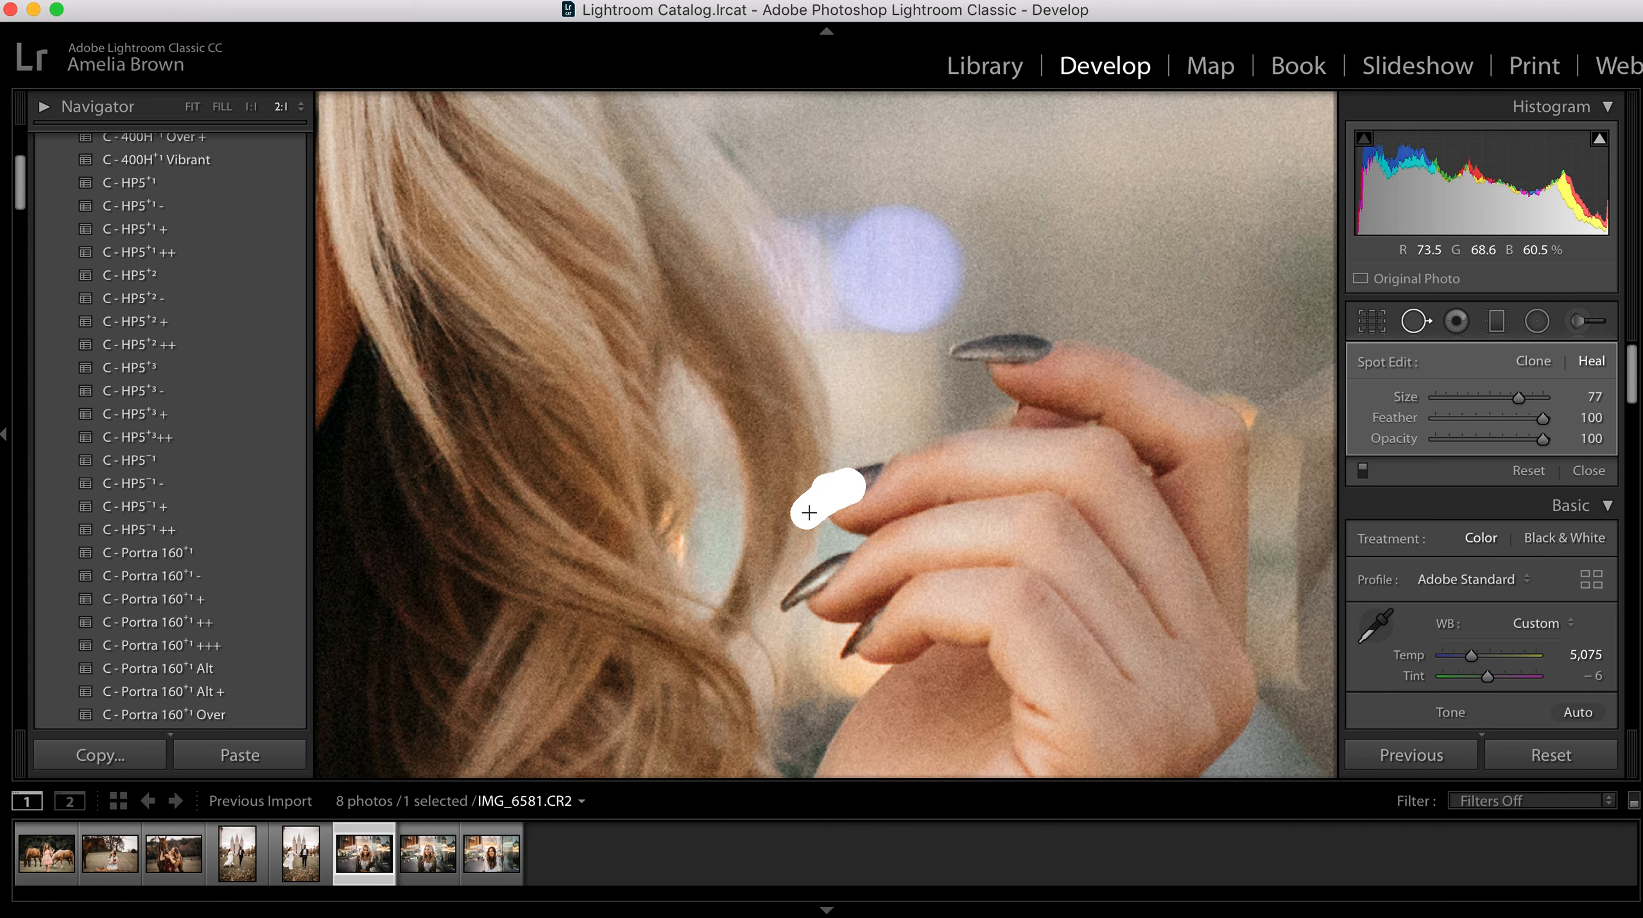
left_click_drag(801, 515, 802, 518)
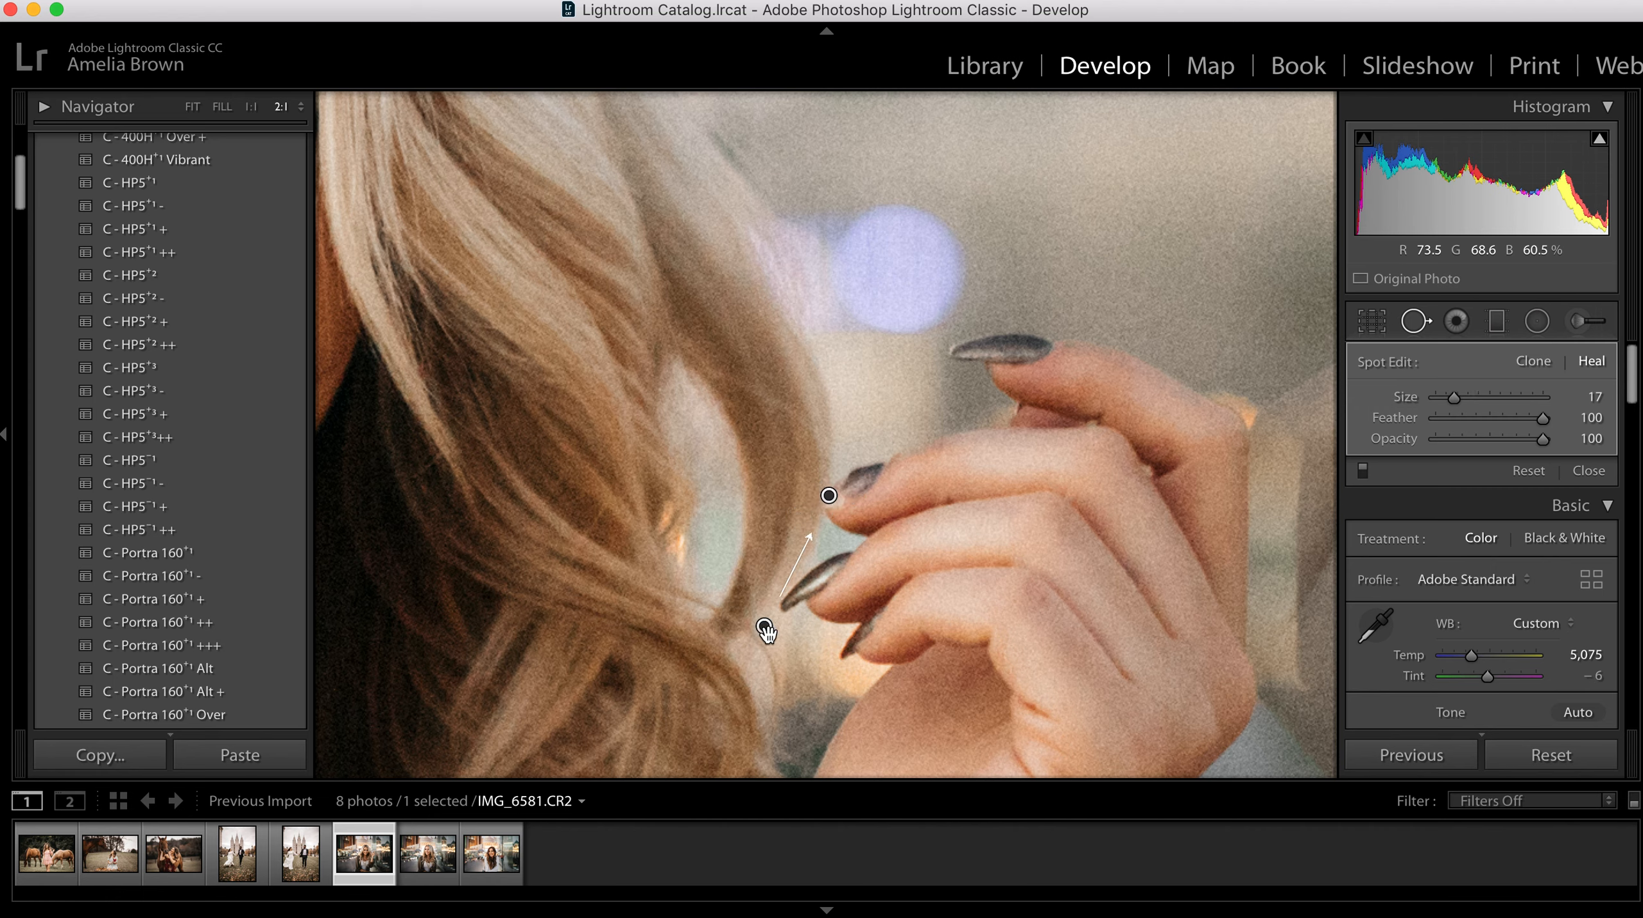
left_click_drag(767, 631, 811, 584)
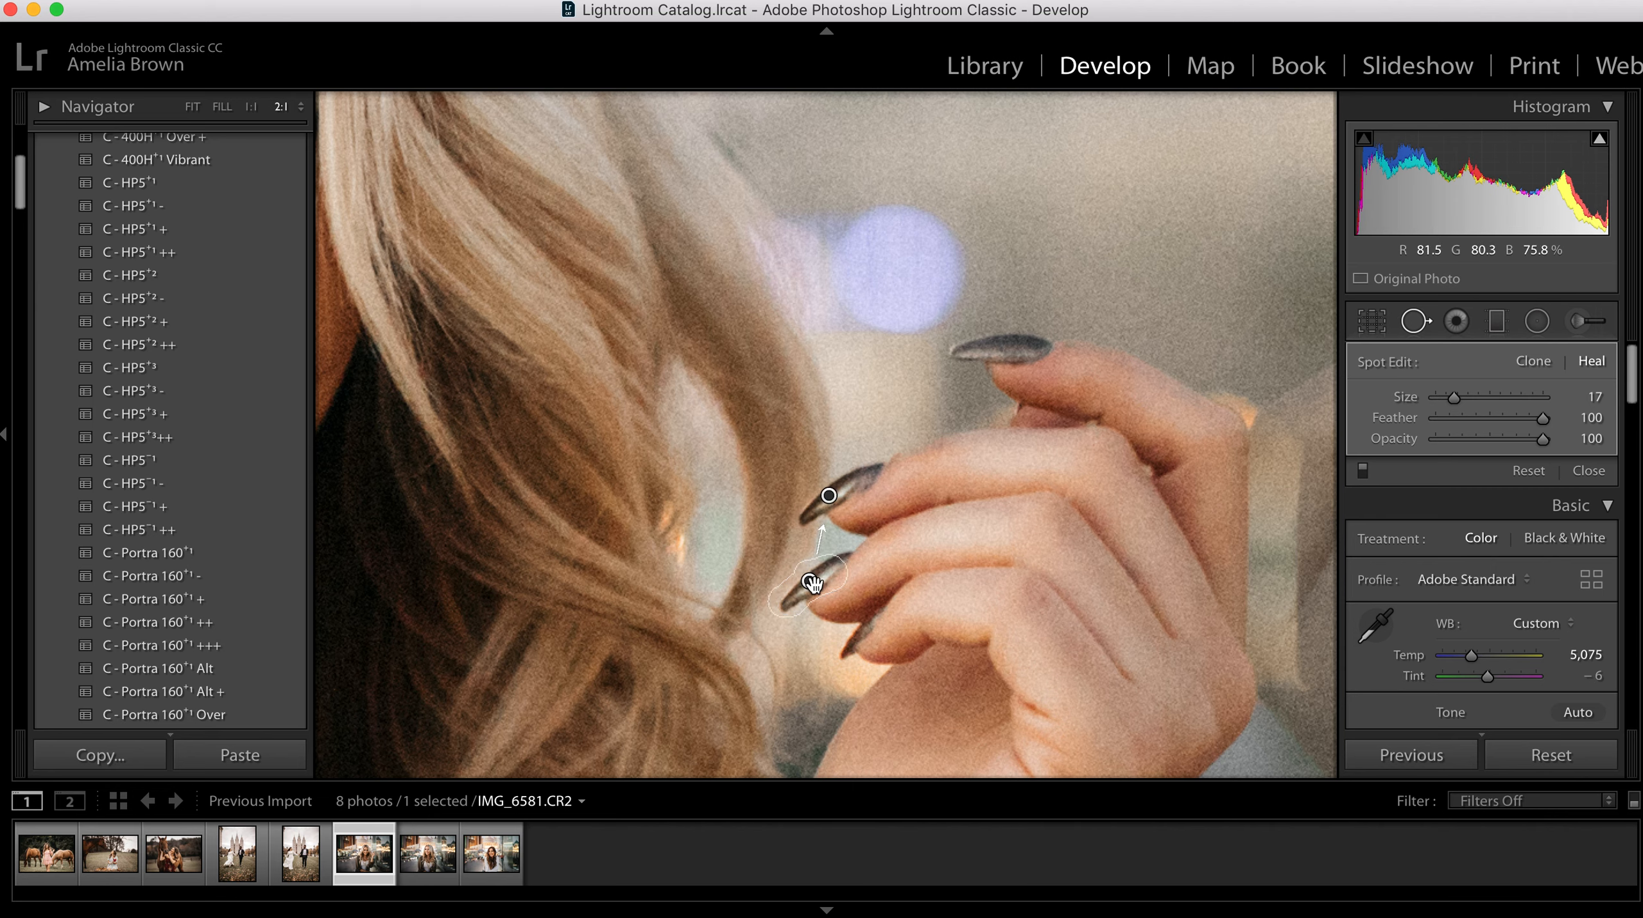
key("q")
key("super+minus")
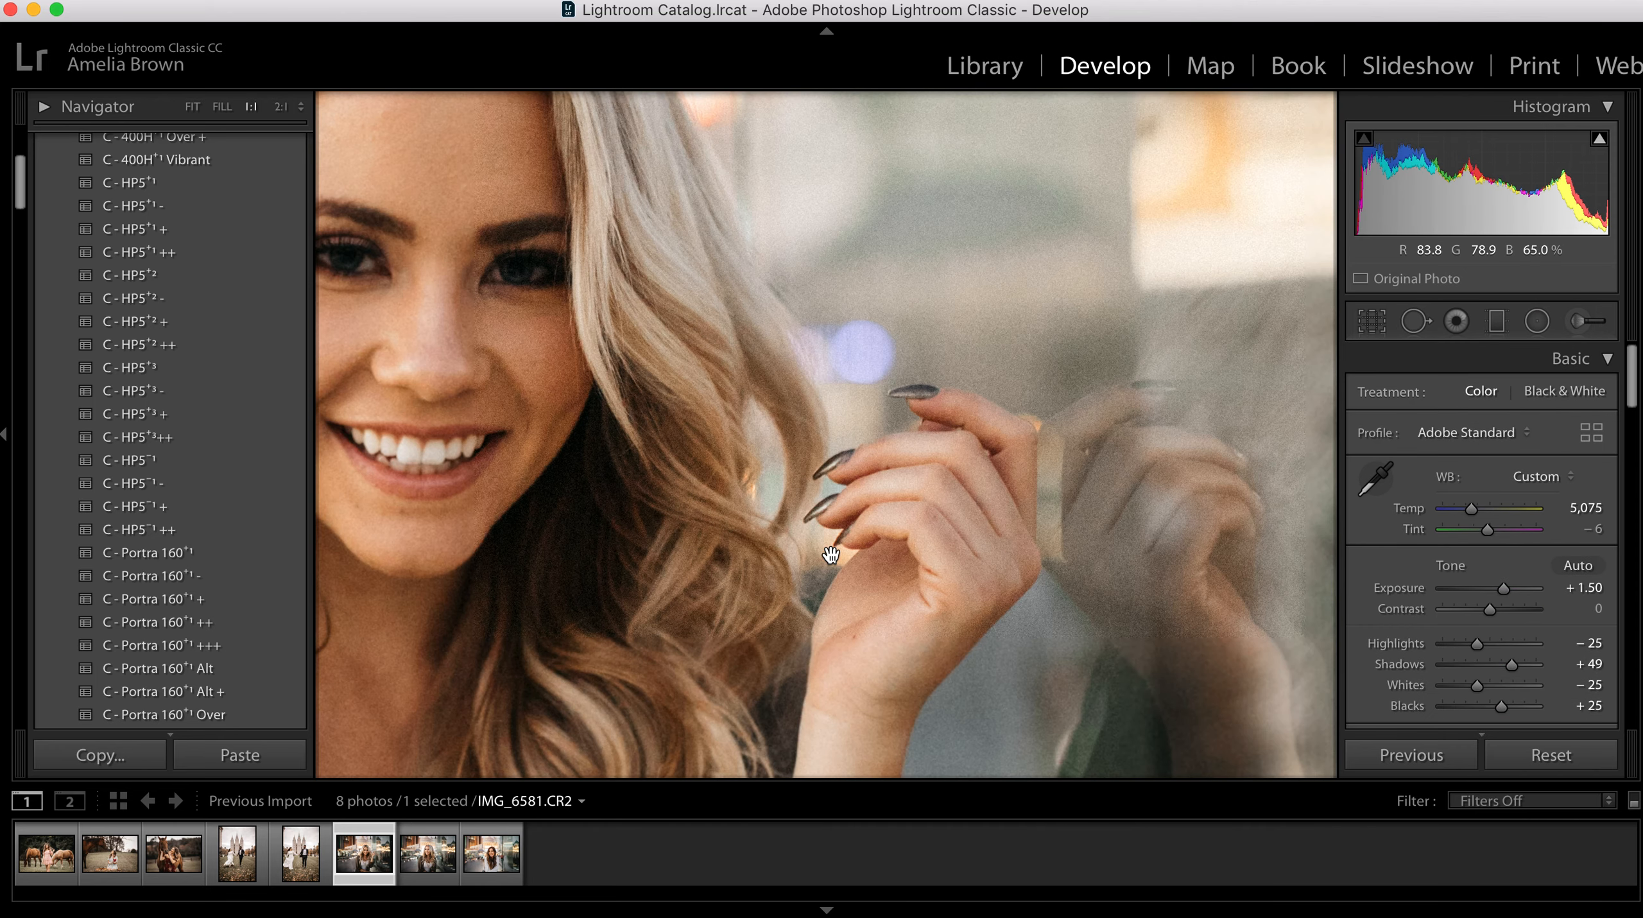
Step: Compare the before and after versions of the woman's face and raised hand with the repaired nail at 1:1
left_click_drag(801, 586, 1045, 591)
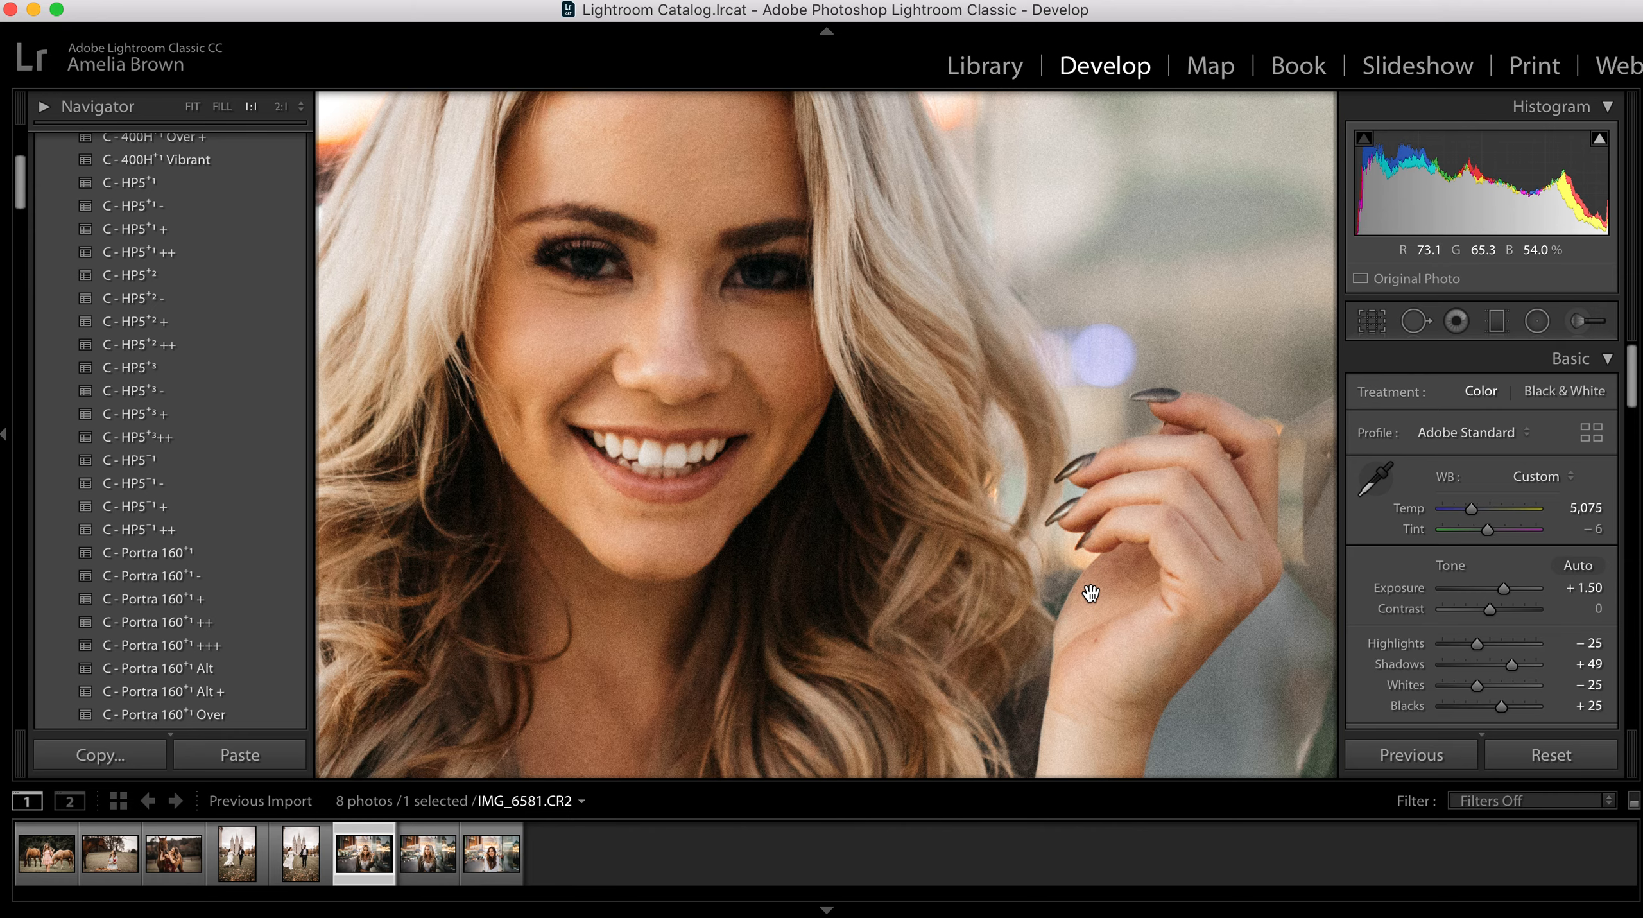
key("backslash")
key("backslash")
key("backslash")
key("backslash")
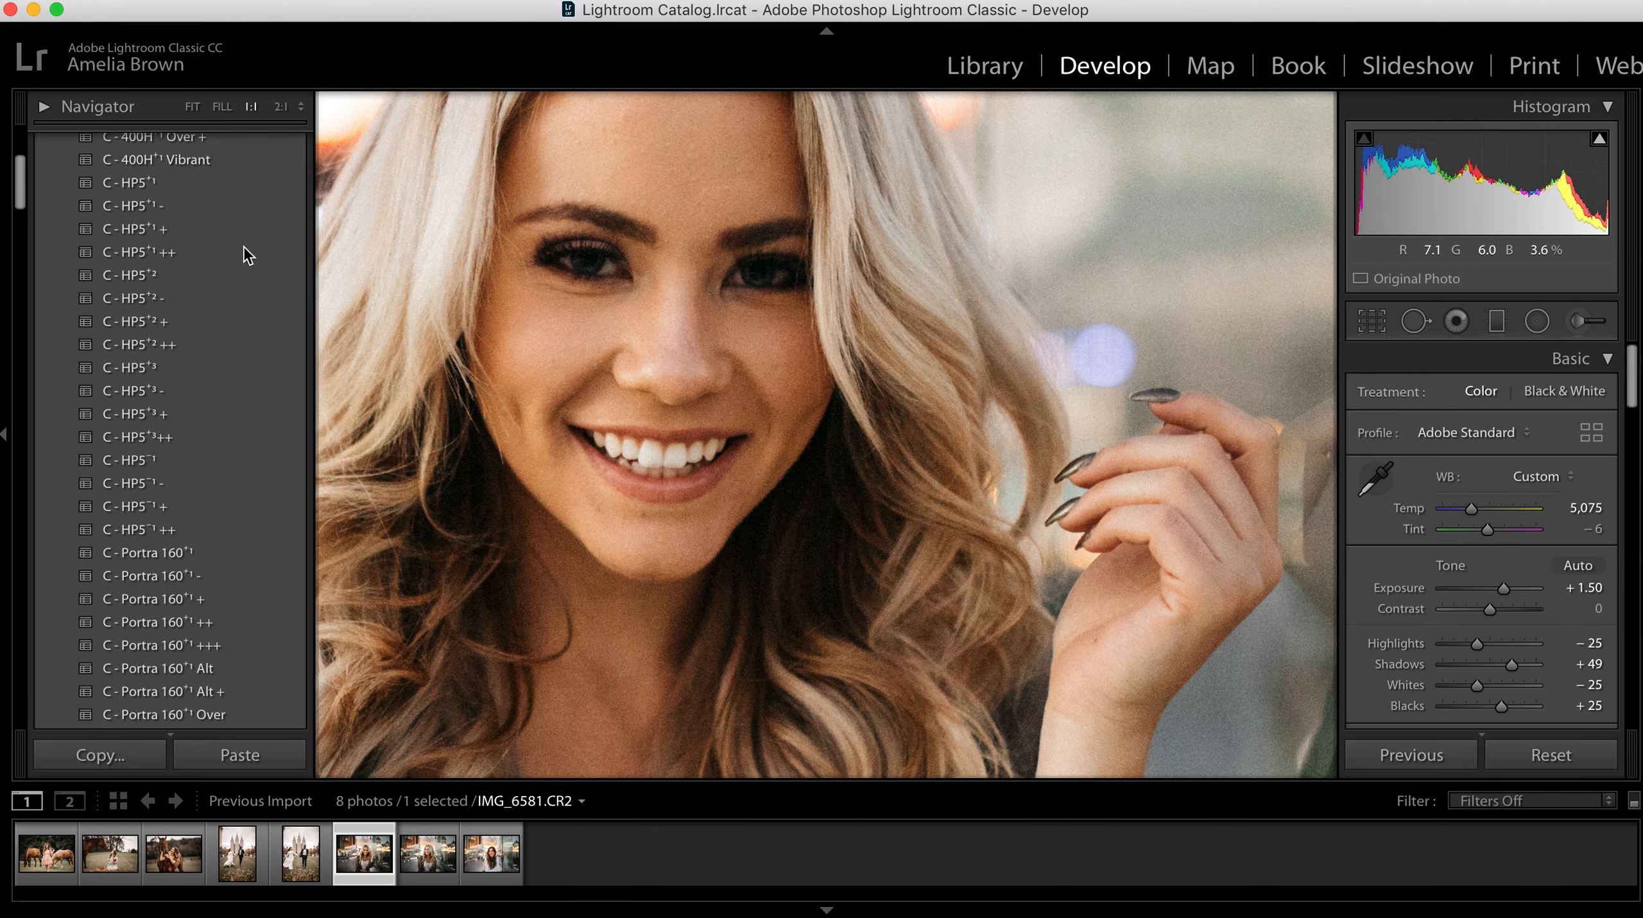
Step: Review IMG_6585 and IMG_6602 at full-frame view, compare IMG_6602 before and after its edits, and return to IMG_6581
left_click(191, 107)
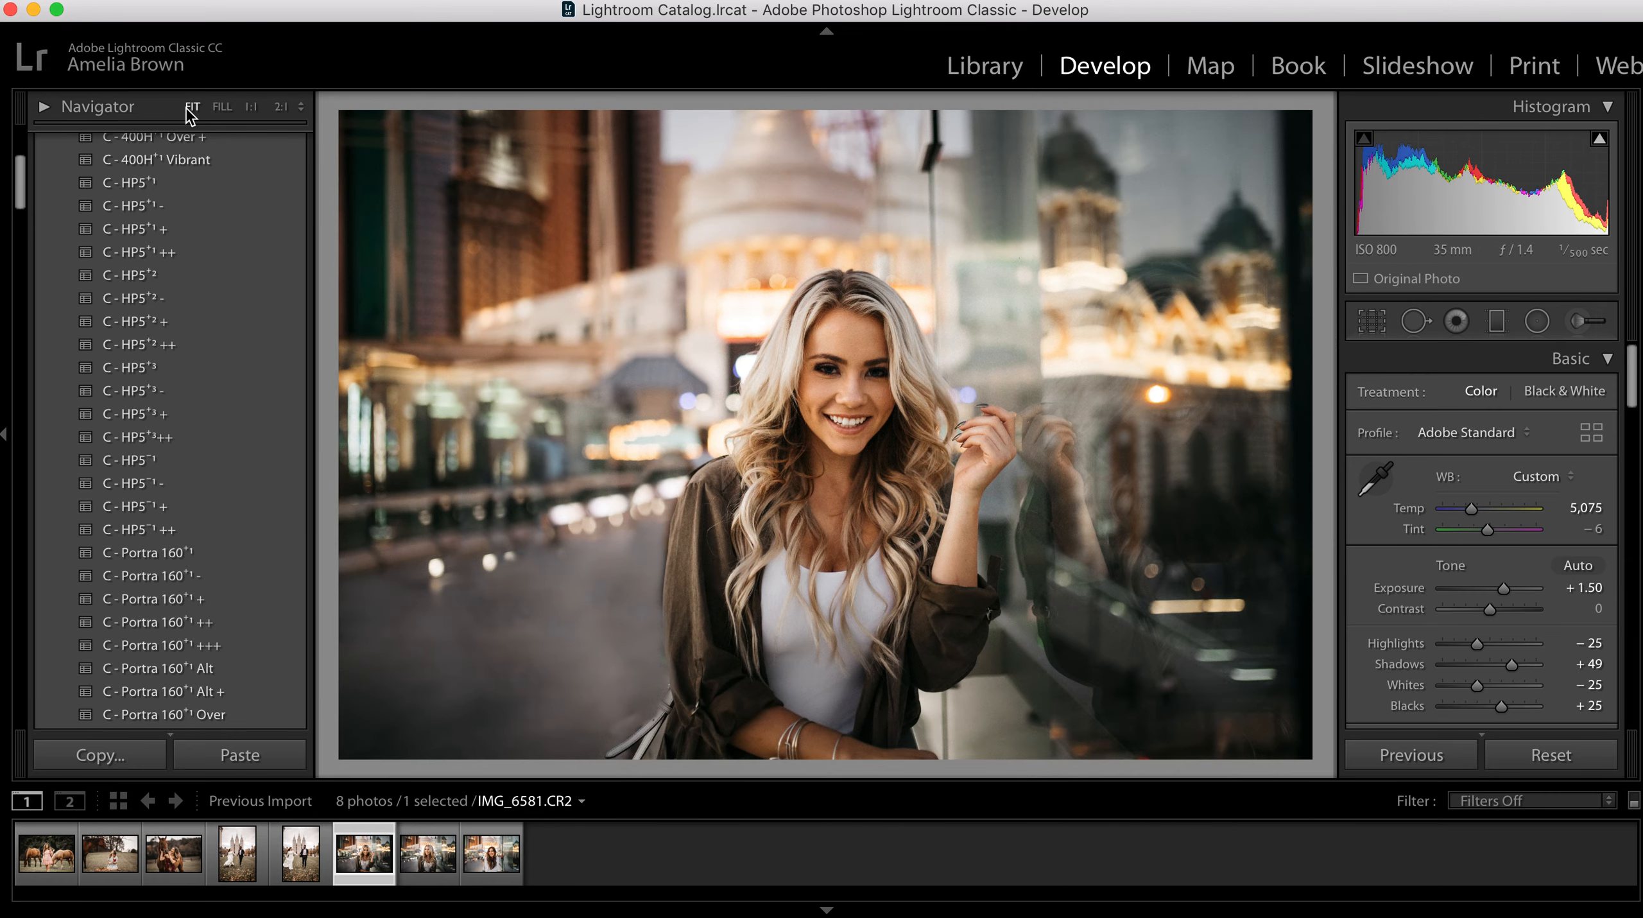
key("Right")
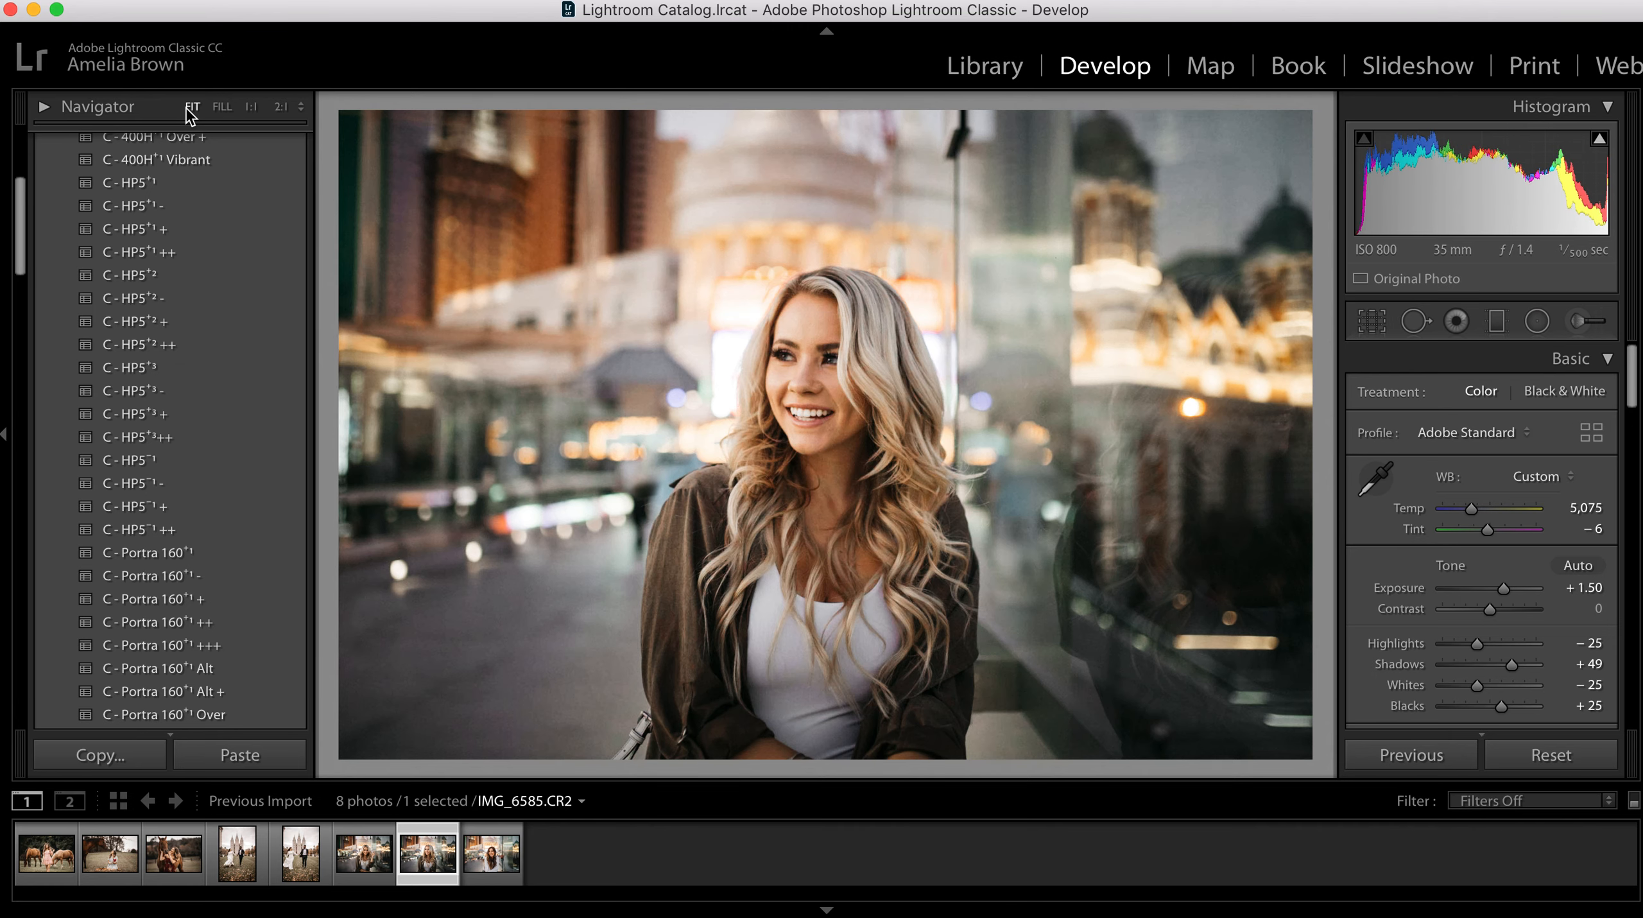
key("Right")
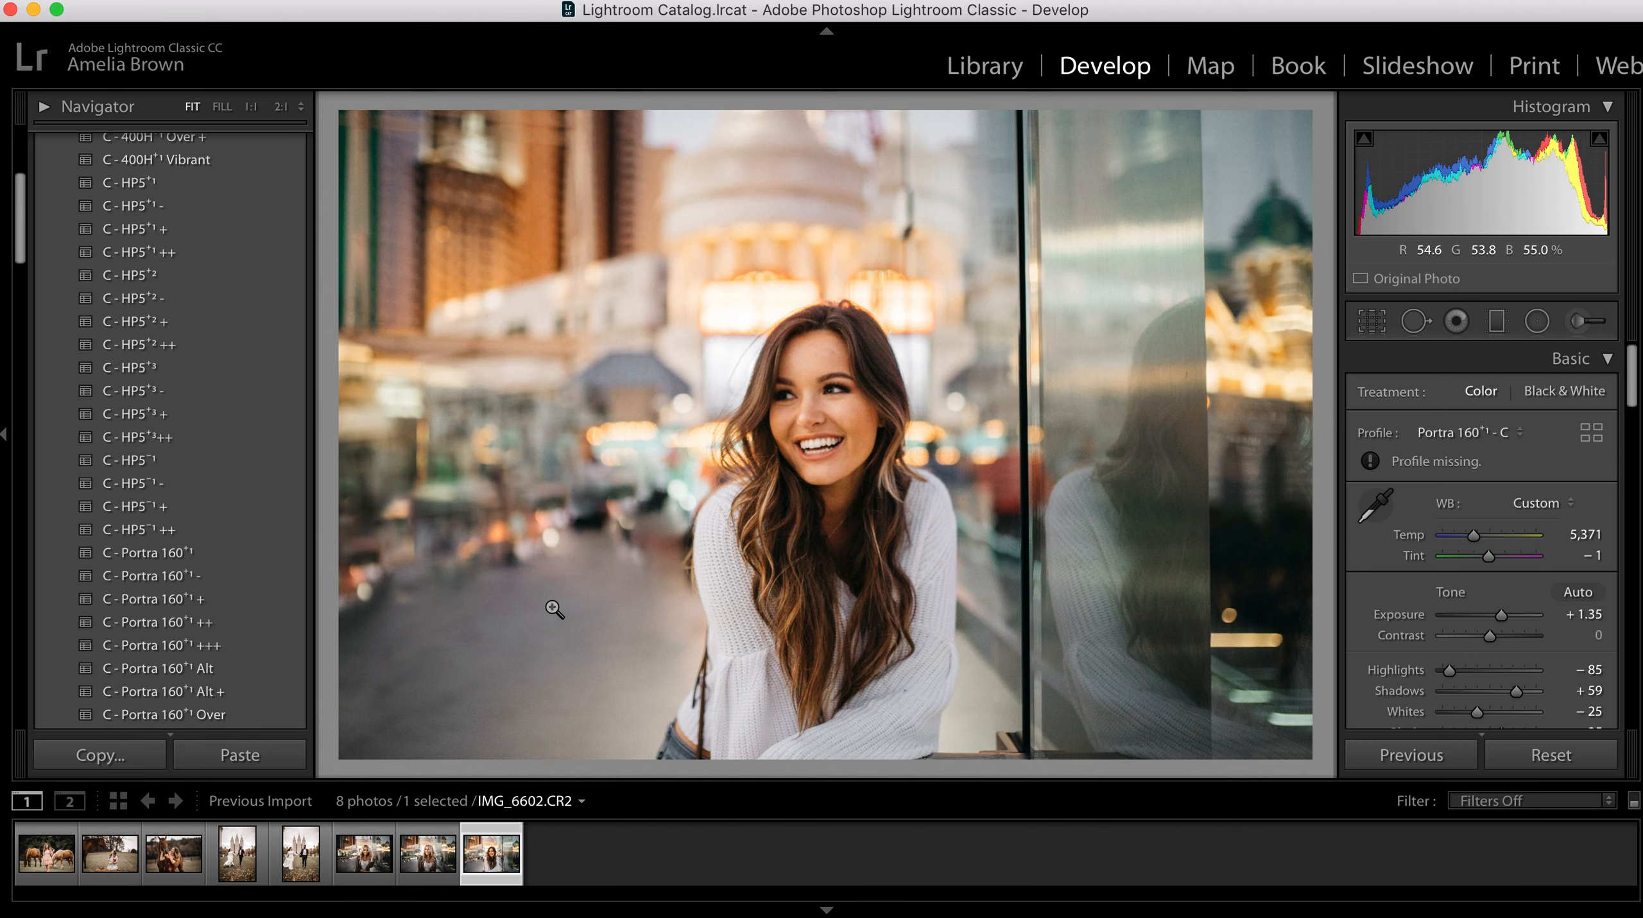
key("backslash")
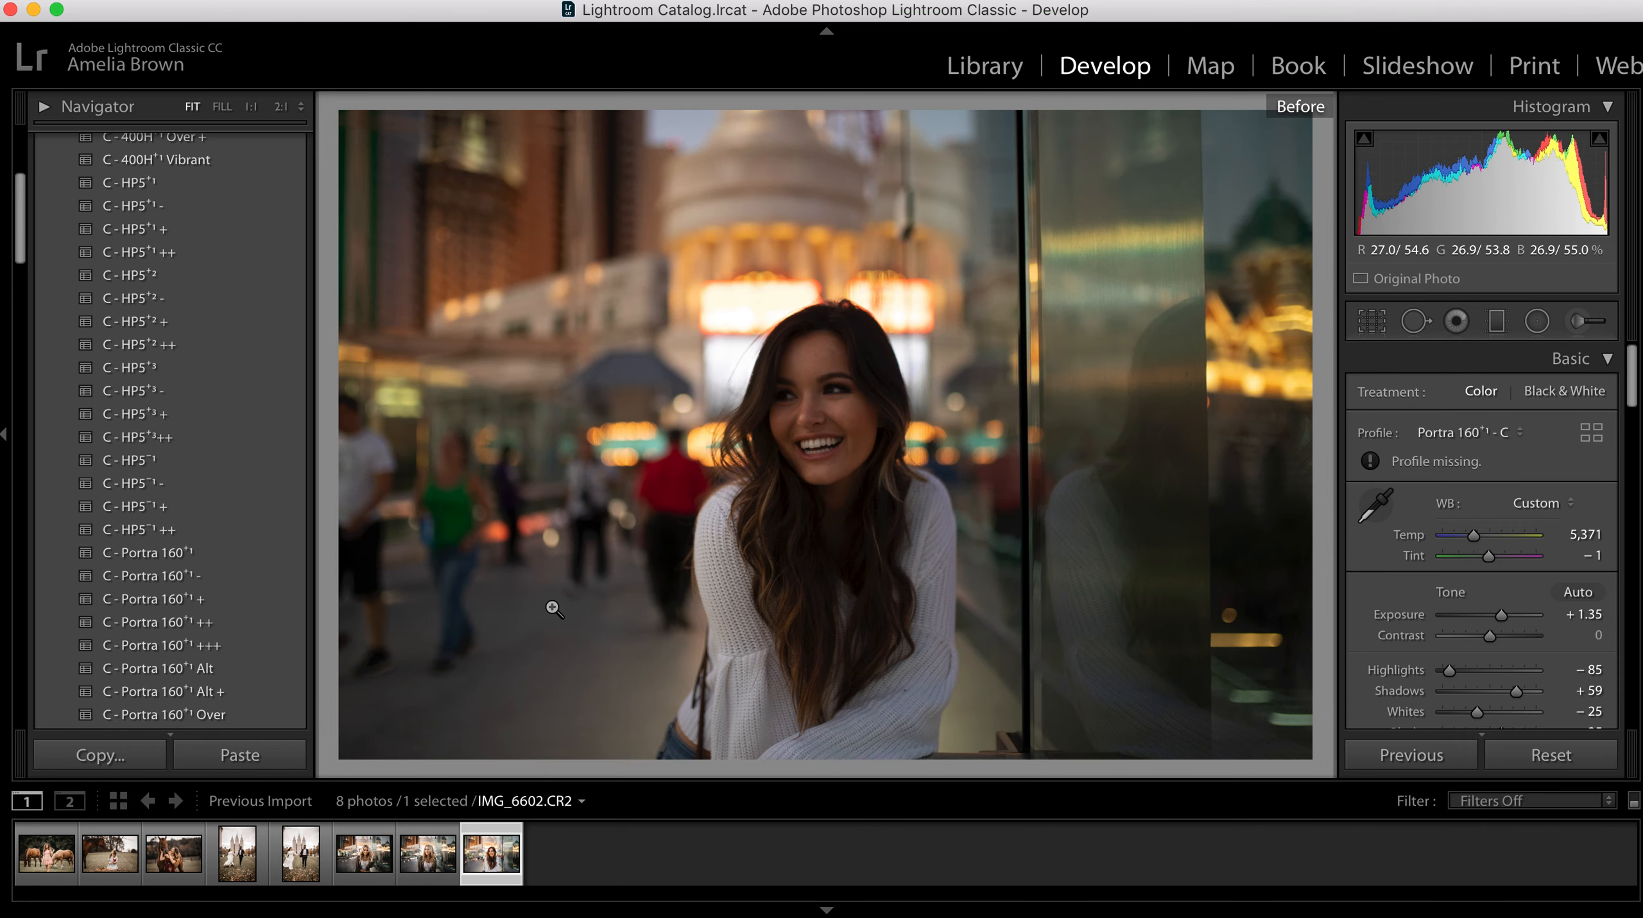
key("backslash")
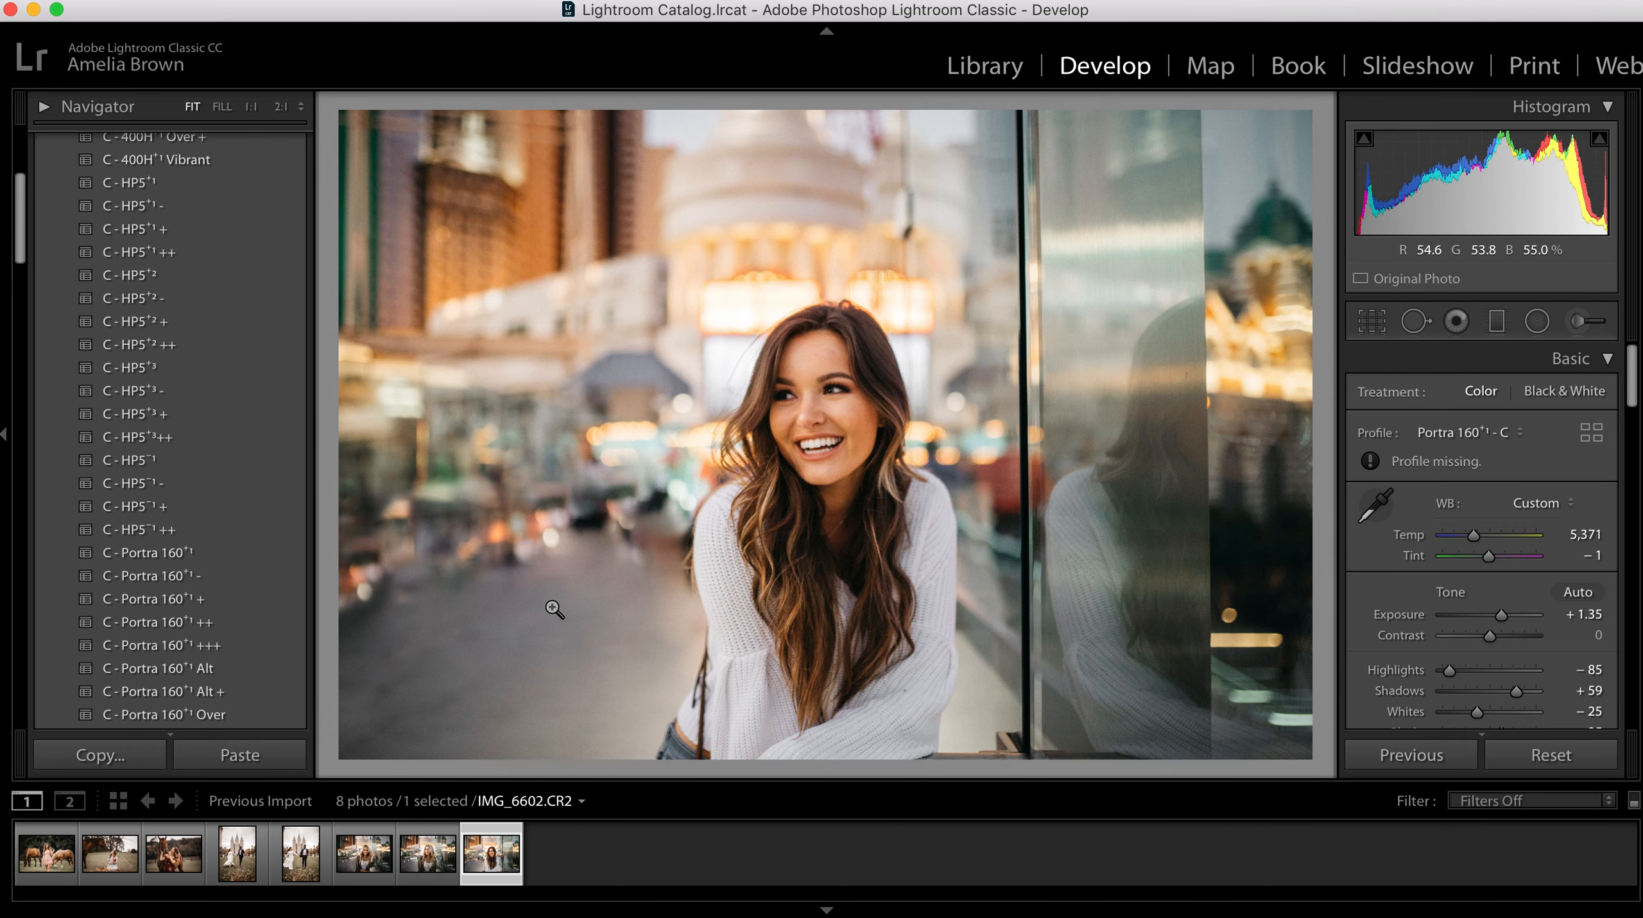
key("Left")
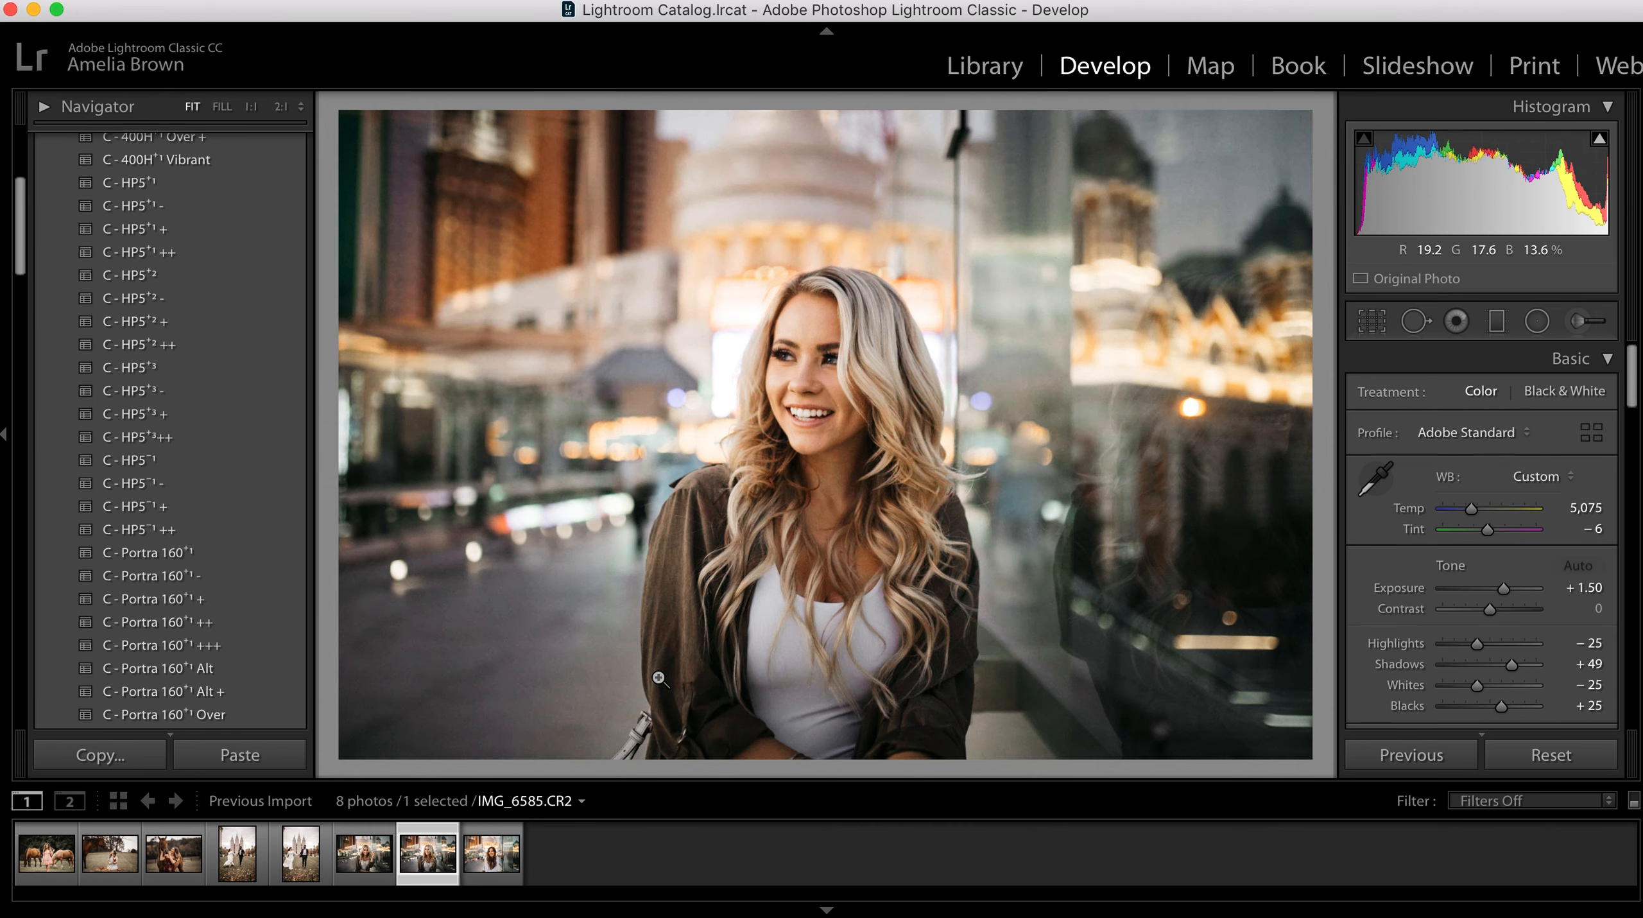
key("Left")
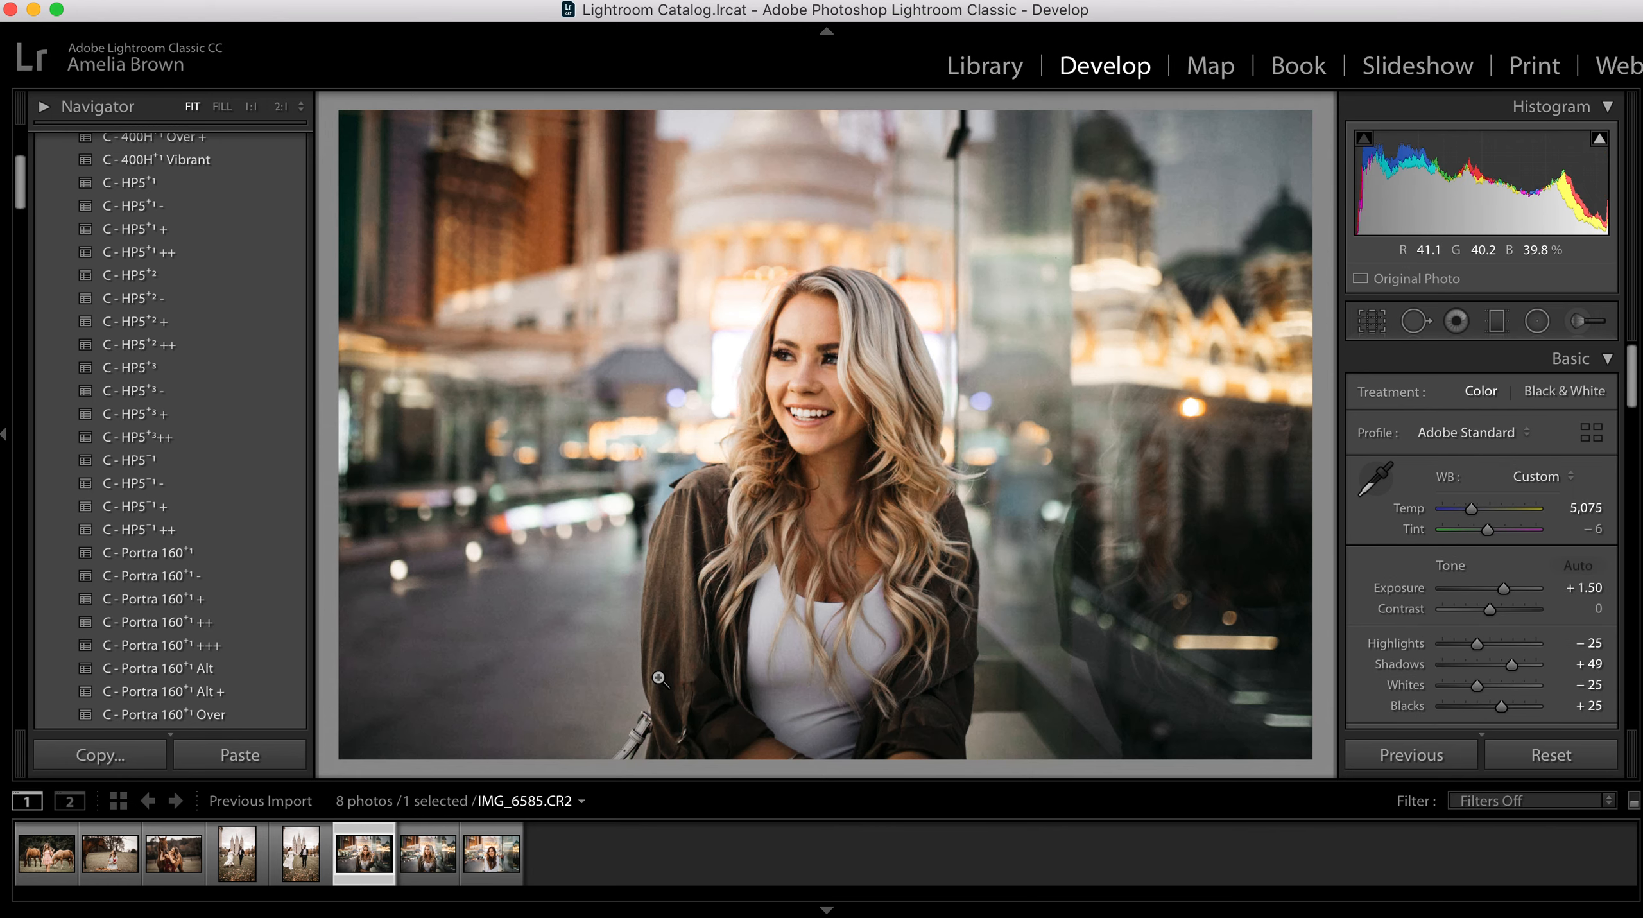